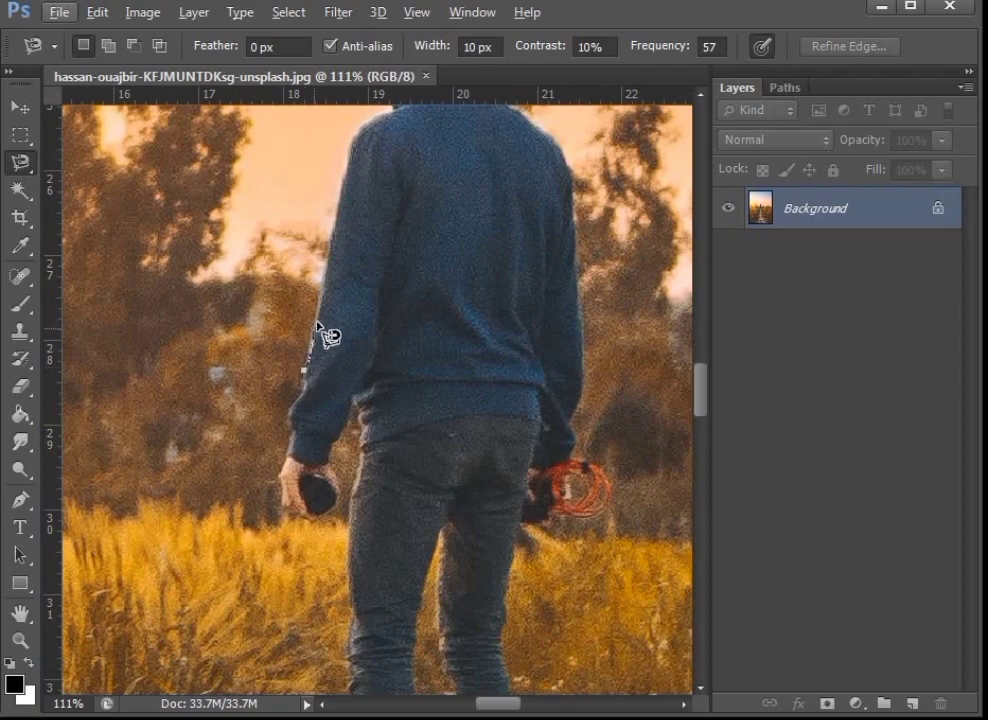
Step: Trace the hooded man's whole outline with the Magnetic Lasso and close it into a selection
drag(359, 150, 332, 308)
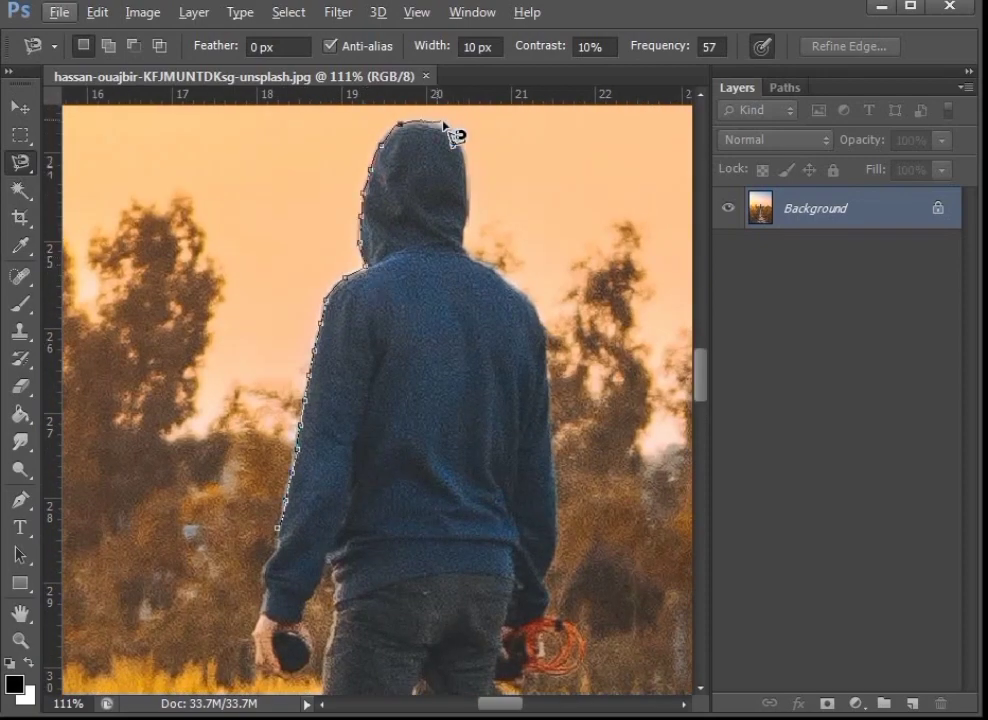
drag(541, 626, 545, 417)
drag(483, 636, 448, 212)
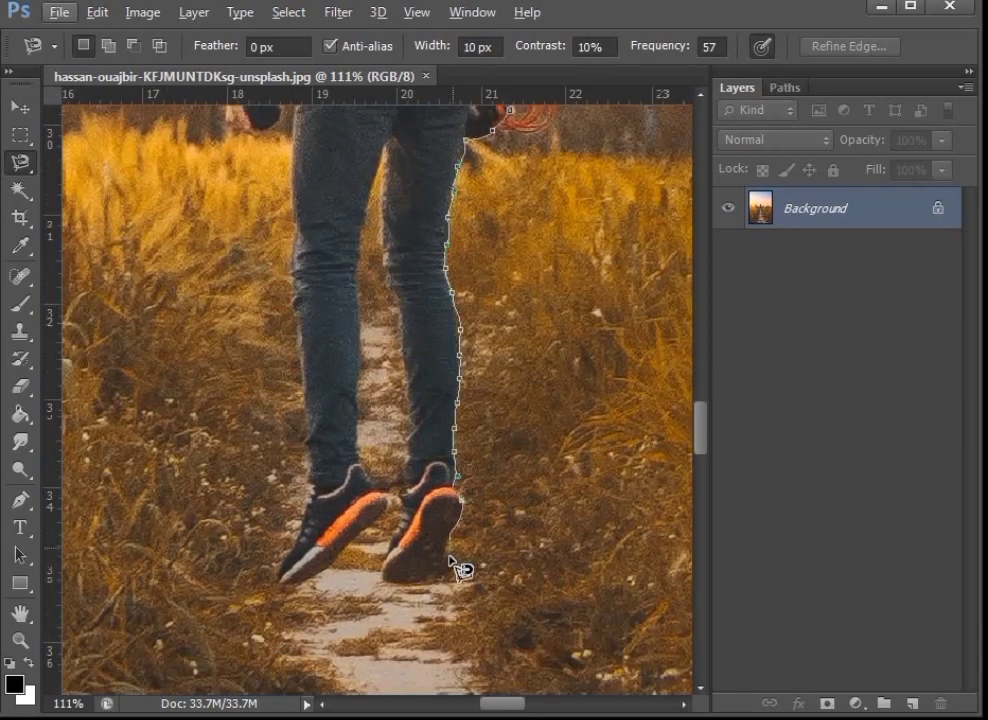
mouse_move(415, 485)
mouse_down()
mouse_move(386, 148)
mouse_move(375, 160)
mouse_move(362, 270)
mouse_move(365, 481)
mouse_move(394, 518)
mouse_up()
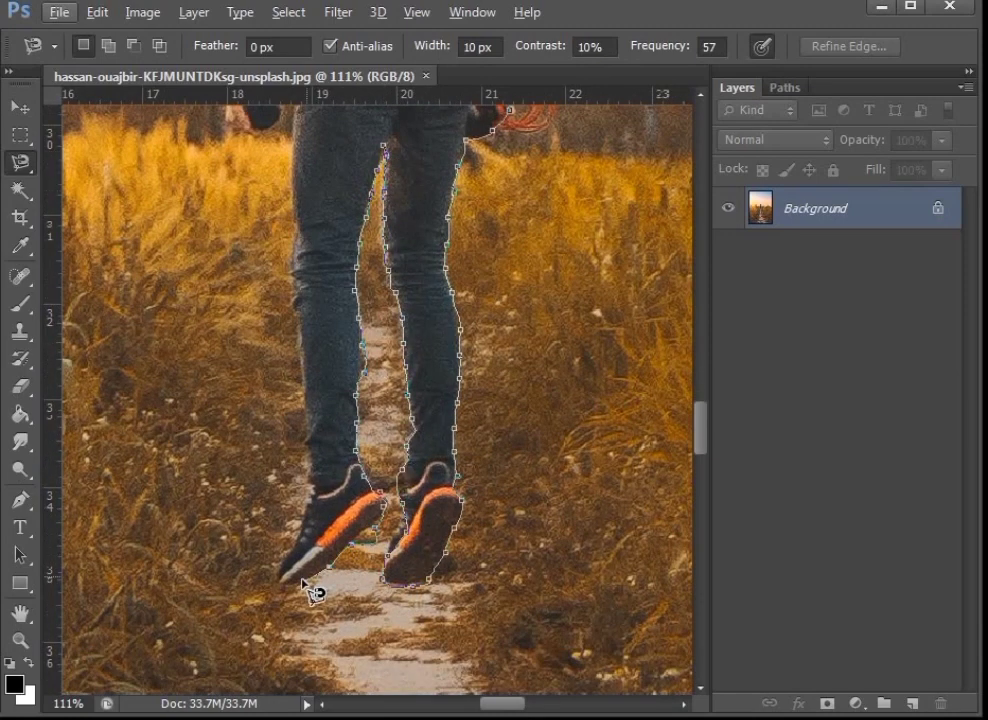
drag(310, 520, 297, 142)
drag(297, 142, 305, 357)
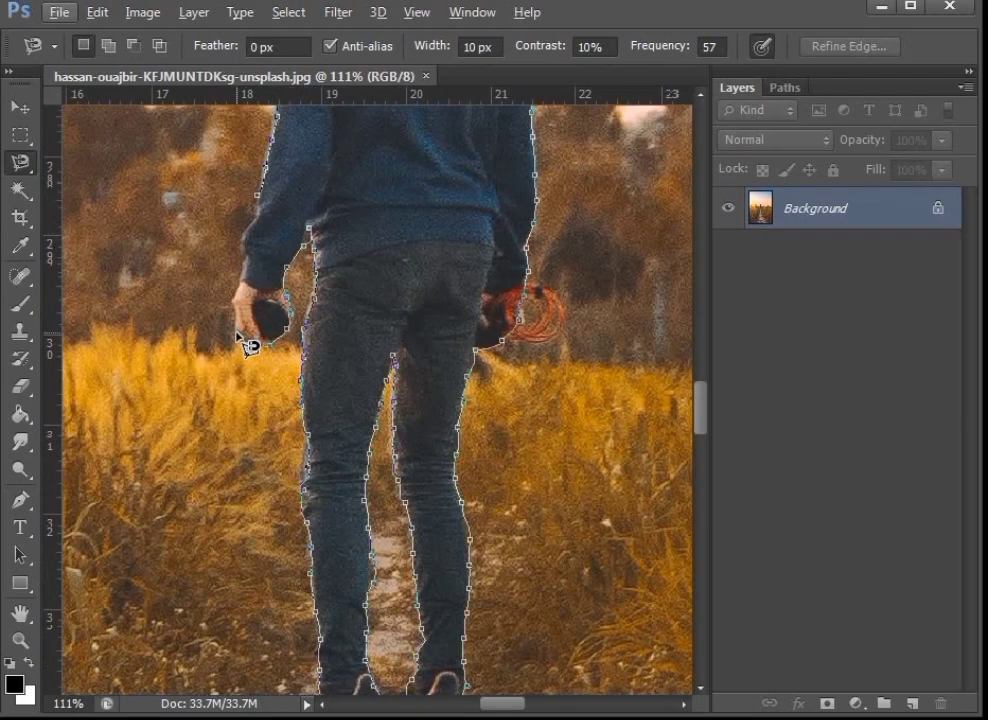
click(257, 196)
Step: Subtract the excess ground between the man's legs from the selection, following the inner edge of his leg
drag(385, 596, 399, 318)
scroll(399, 318, up, 5)
alt+click(381, 266)
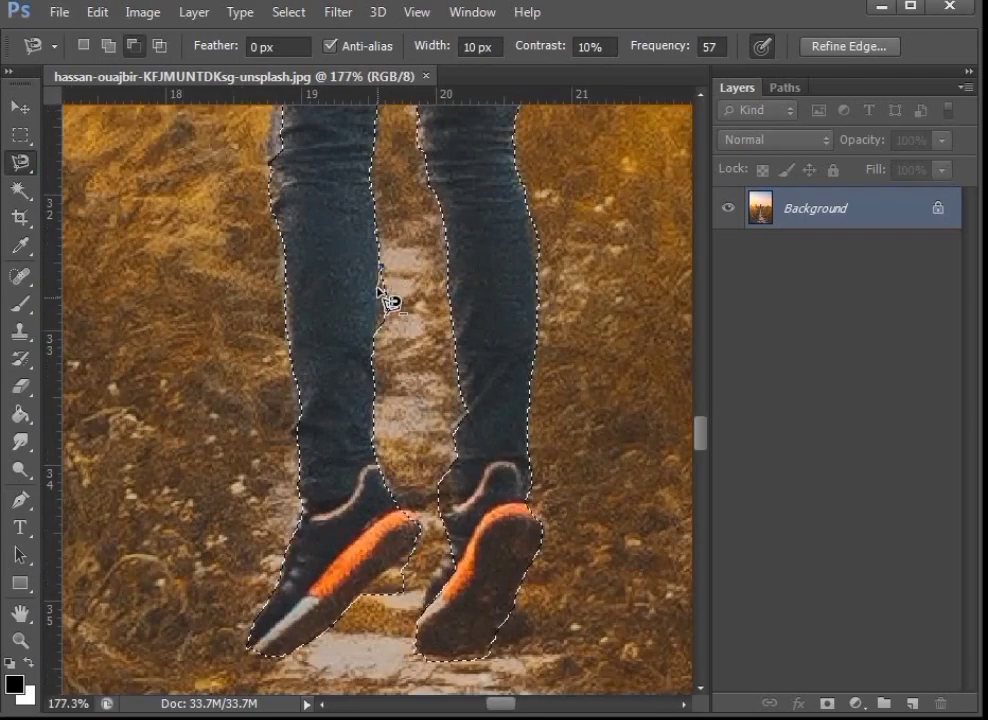
click(381, 266)
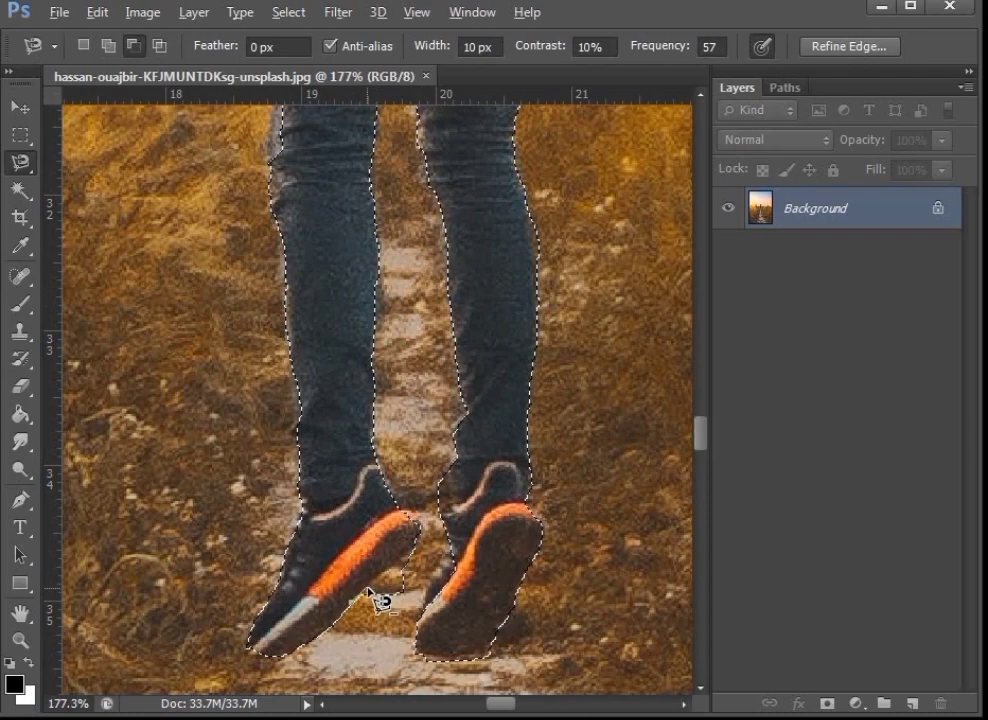
scroll(408, 628, up, 10)
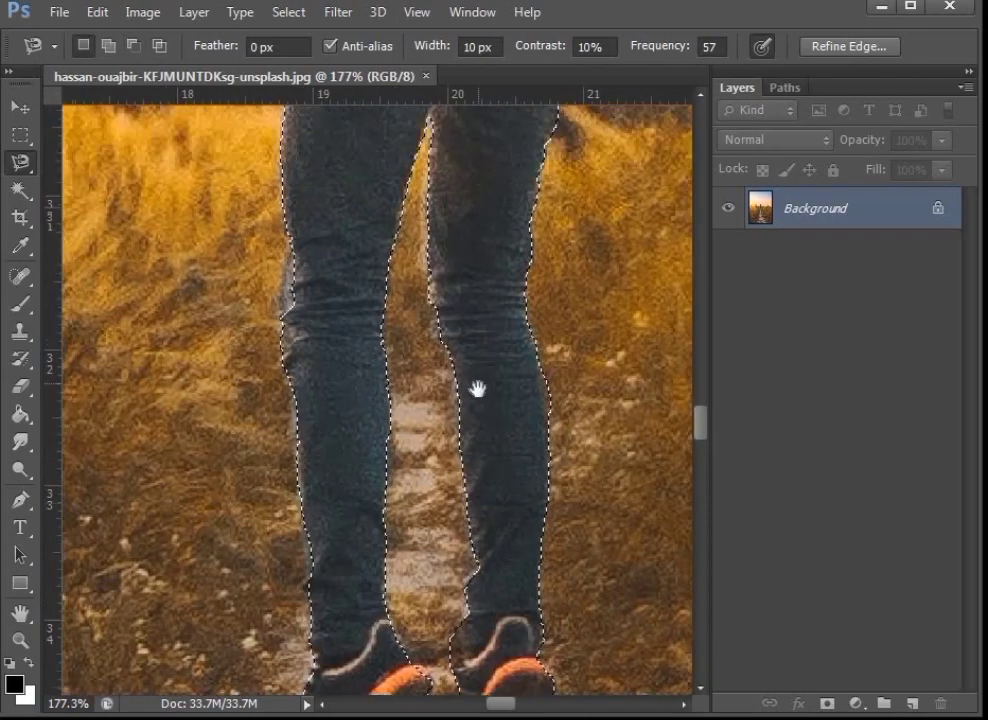
Step: Expand the selection around the man by 6 pixels
alt+scroll(456, 461, down, 5)
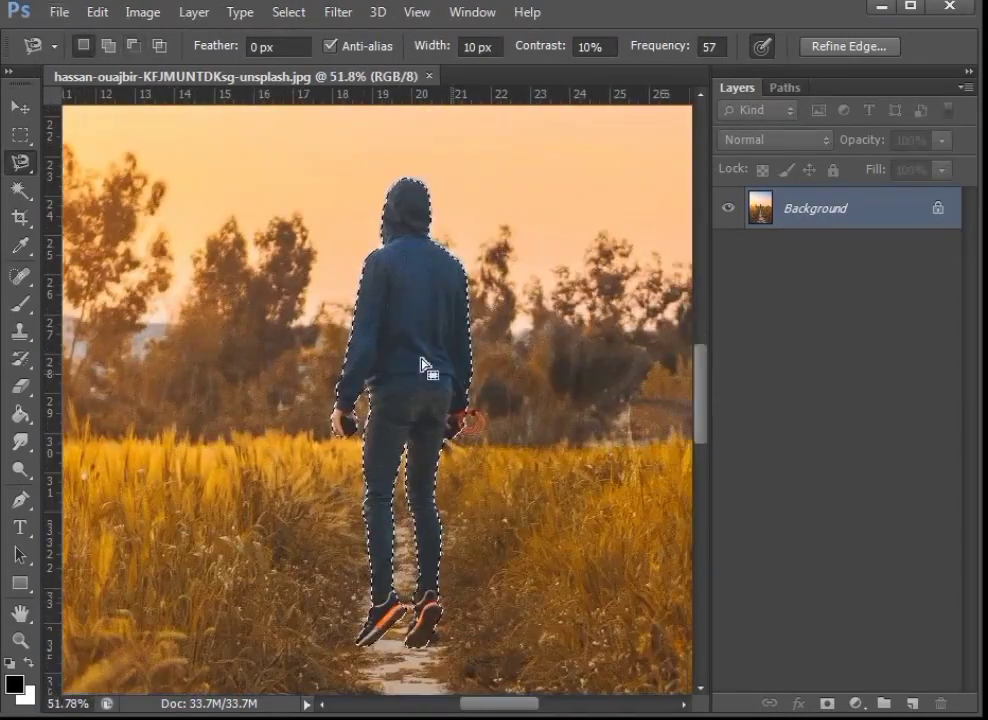
click(289, 14)
mouse_move(490, 314)
click(607, 357)
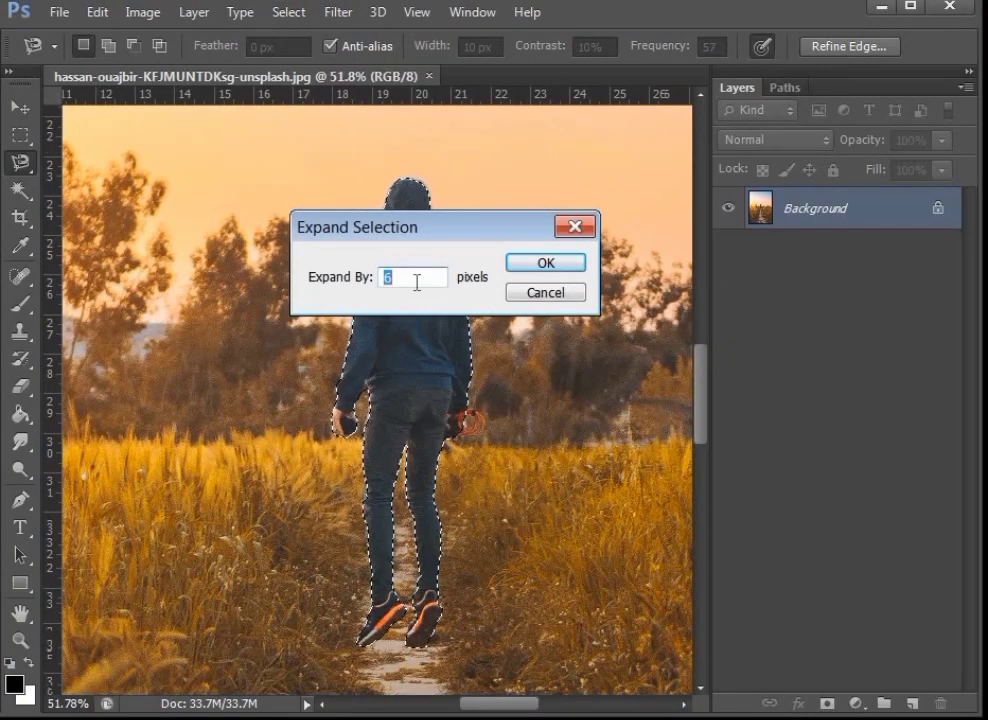
click(545, 262)
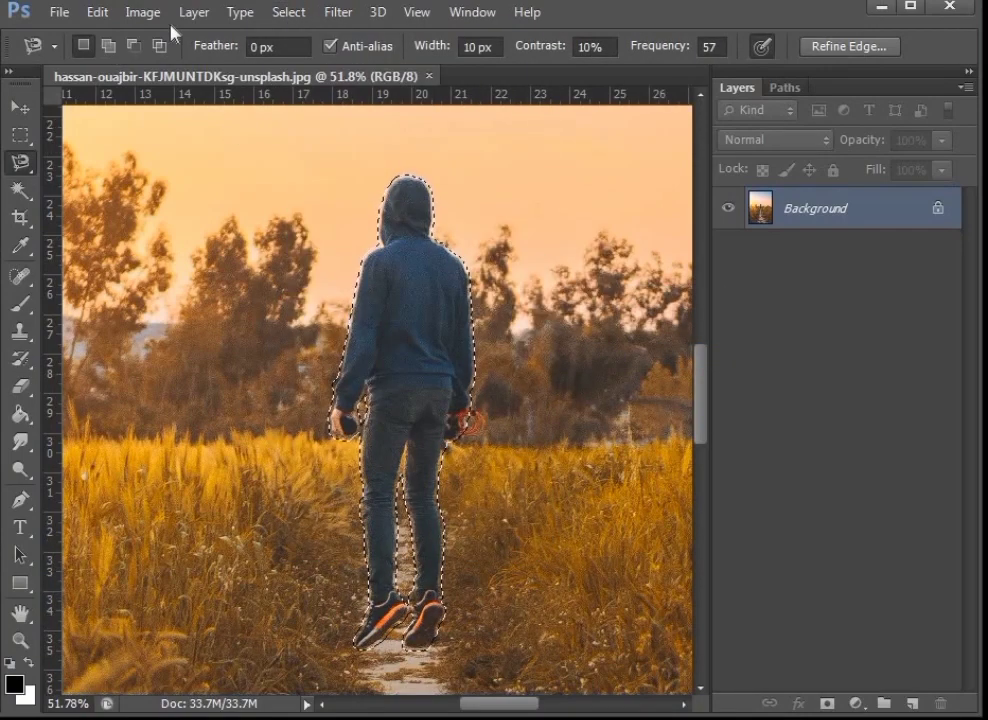
Step: Fill the selected man with surrounding scenery to remove him from the field, and clear the selection
click(103, 16)
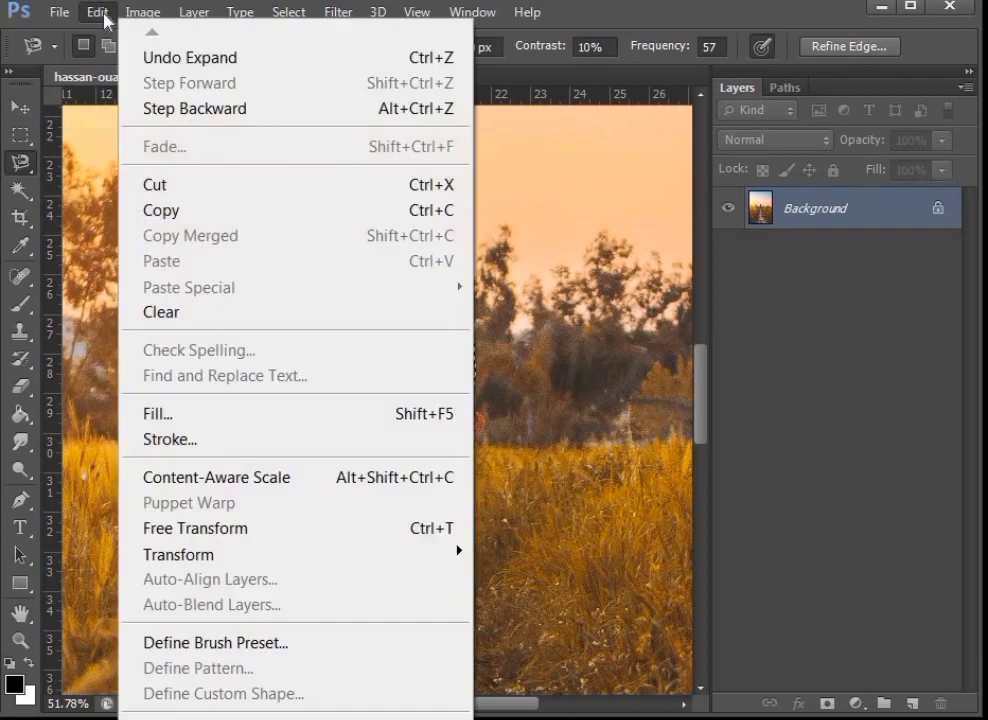
click(243, 414)
click(549, 216)
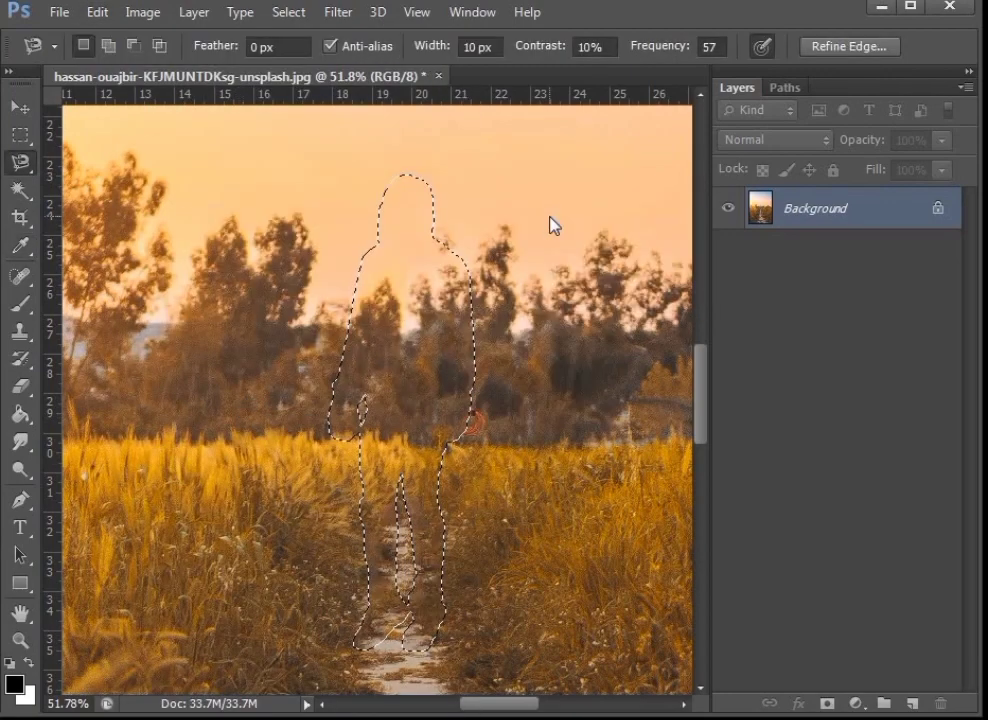
key(ctrl+d)
scroll(558, 224, down, 4)
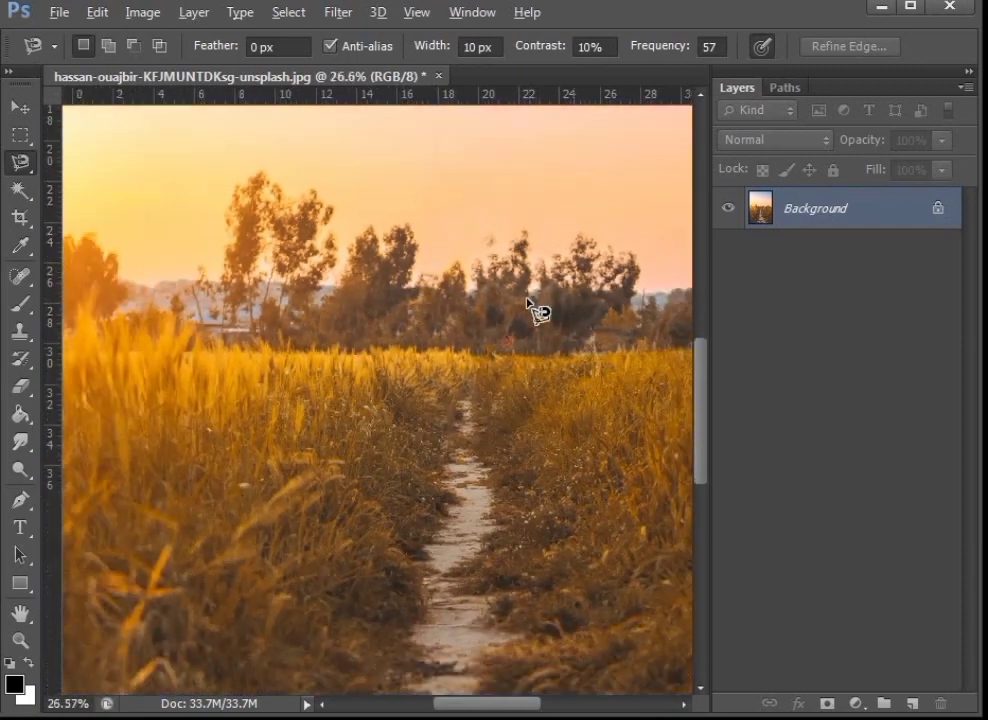
scroll(530, 305, down, 6)
scroll(530, 305, up, 1)
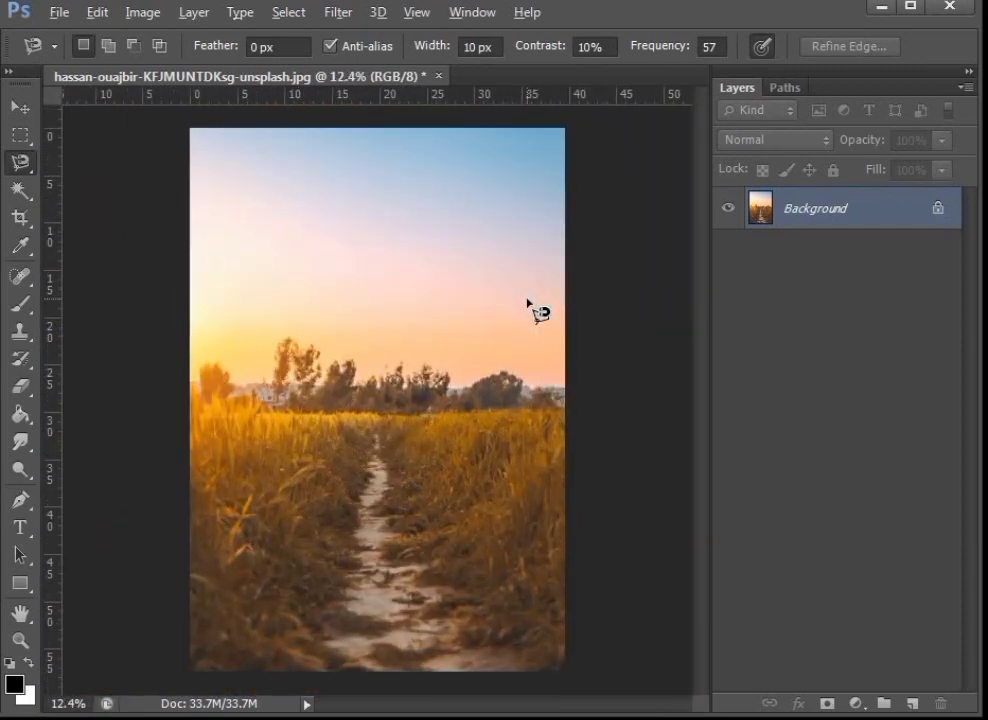
Step: Open Untitled-1.png, bring the woman's cutout into the field photo as a new layer, and close the source file
key(v)
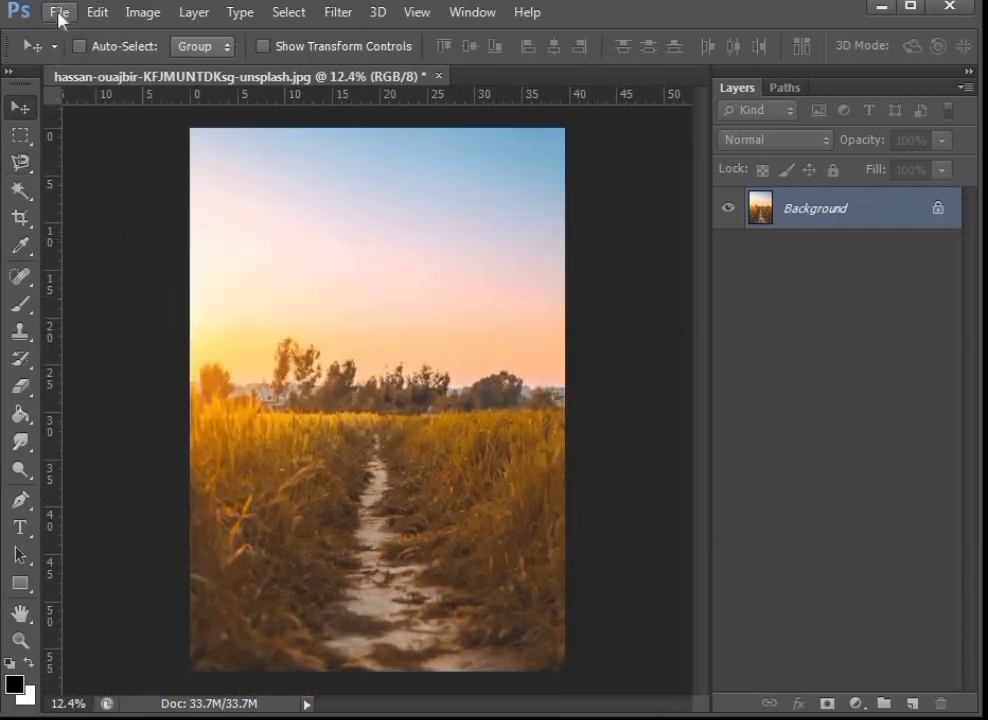
click(59, 12)
click(86, 63)
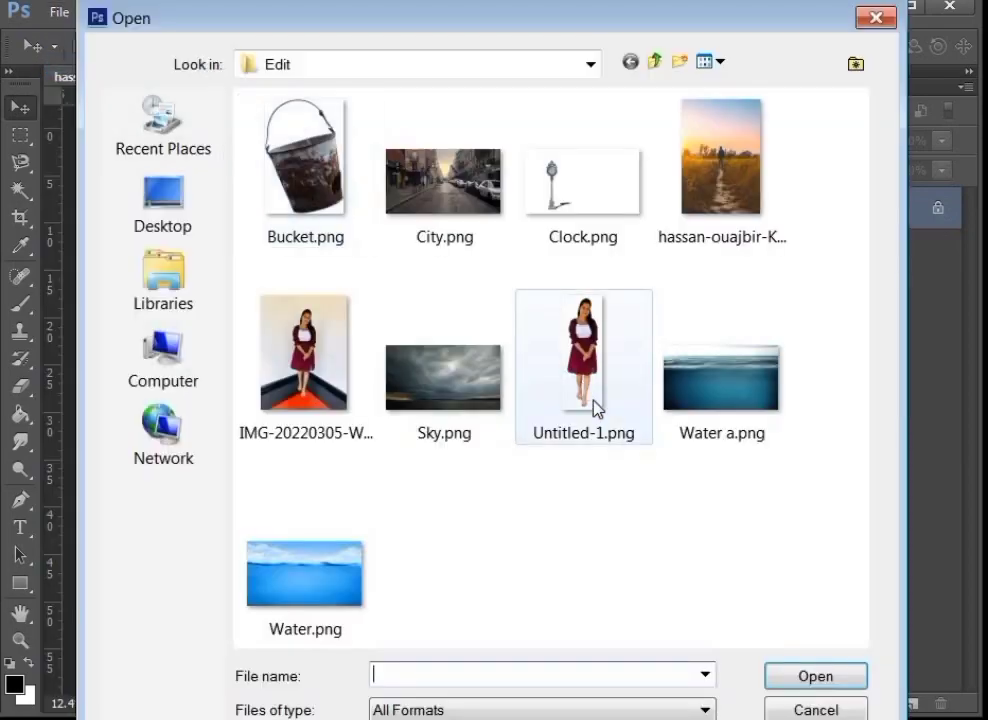
double_click(606, 408)
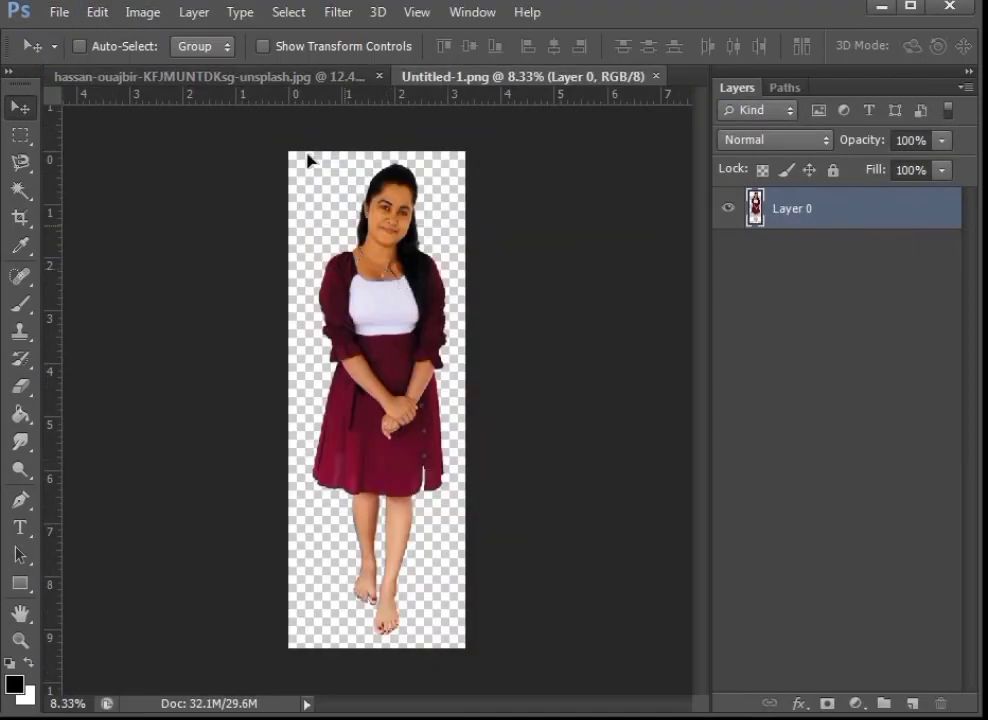
drag(308, 160, 322, 205)
click(660, 78)
drag(437, 494, 399, 465)
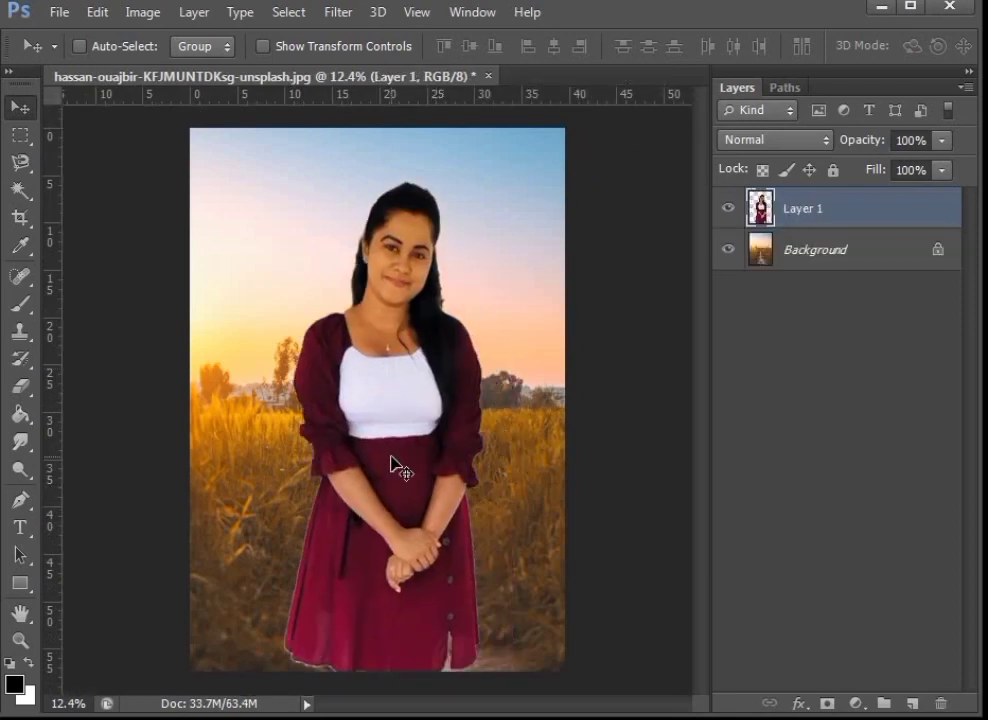
Step: Scale the woman down to about 58.5% and stand her on the path in the middle of the field
key(ctrl+t)
drag(484, 183, 419, 376)
drag(400, 489, 391, 431)
mouse_move(409, 317)
mouse_down()
mouse_move(446, 198)
mouse_move(406, 325)
mouse_up()
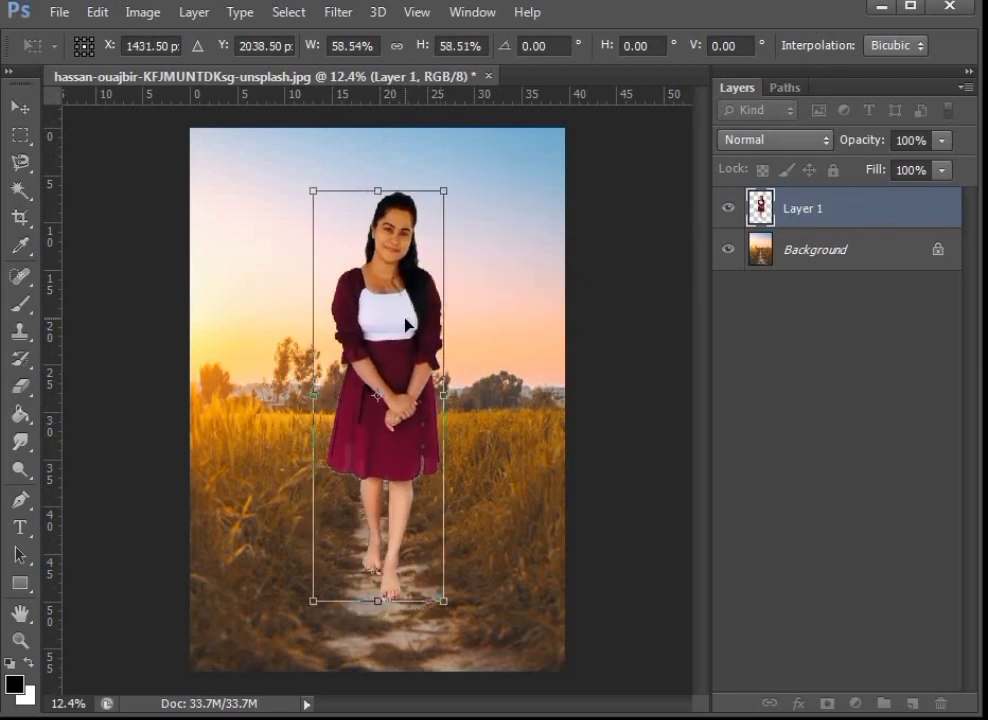
key(Return)
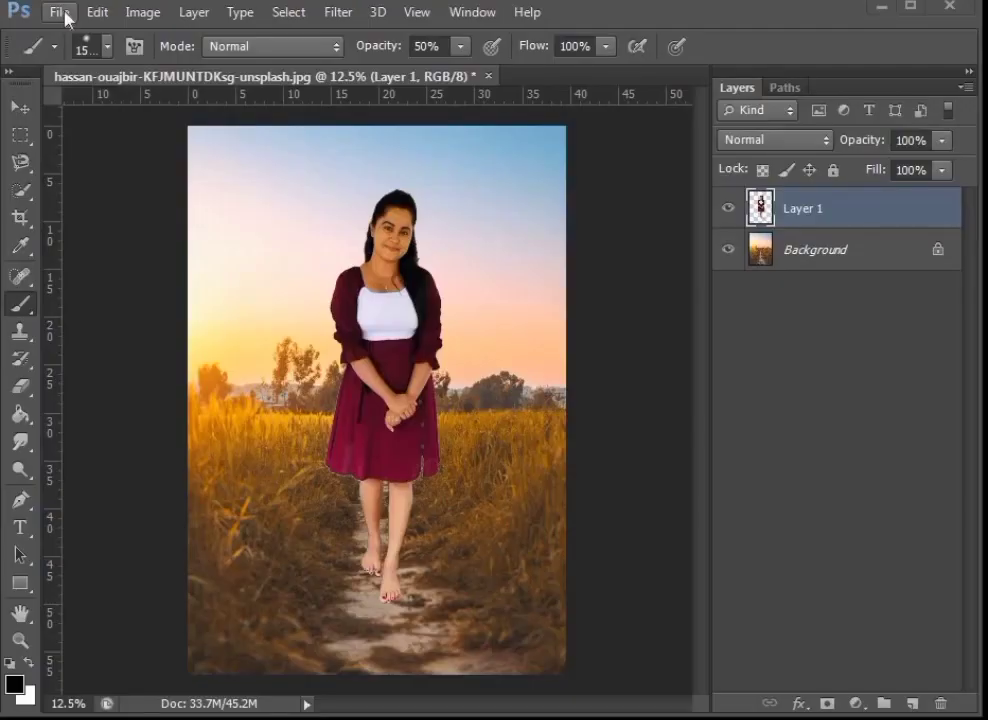
Step: Open Water.png, bring the water image into the field composition as a new layer, and close the source file
click(60, 12)
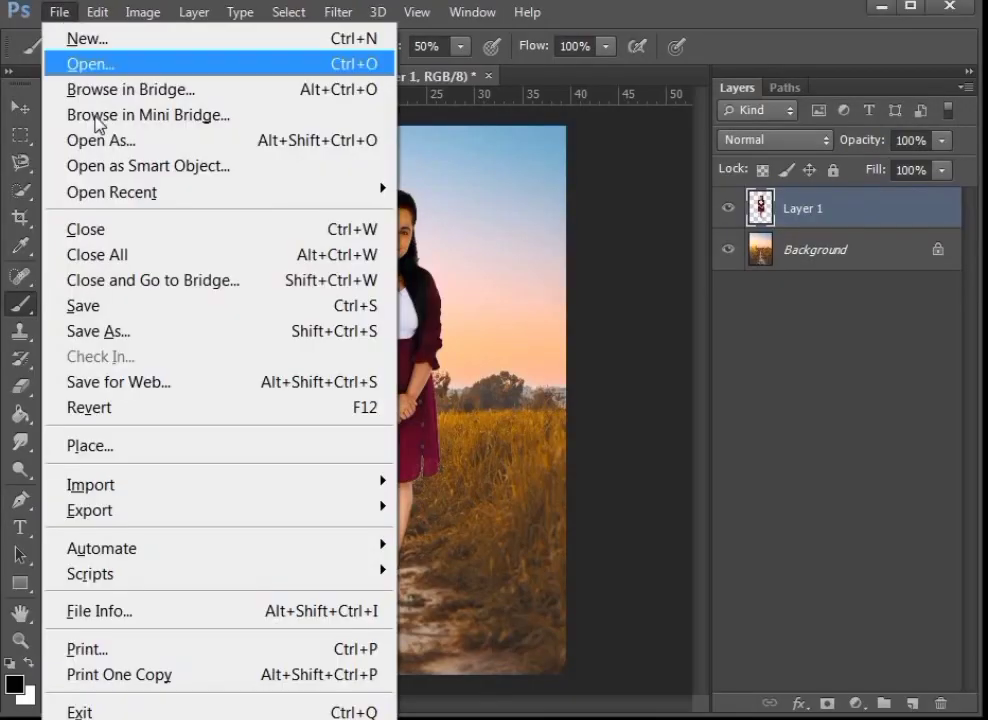
click(126, 72)
click(322, 545)
double_click(322, 545)
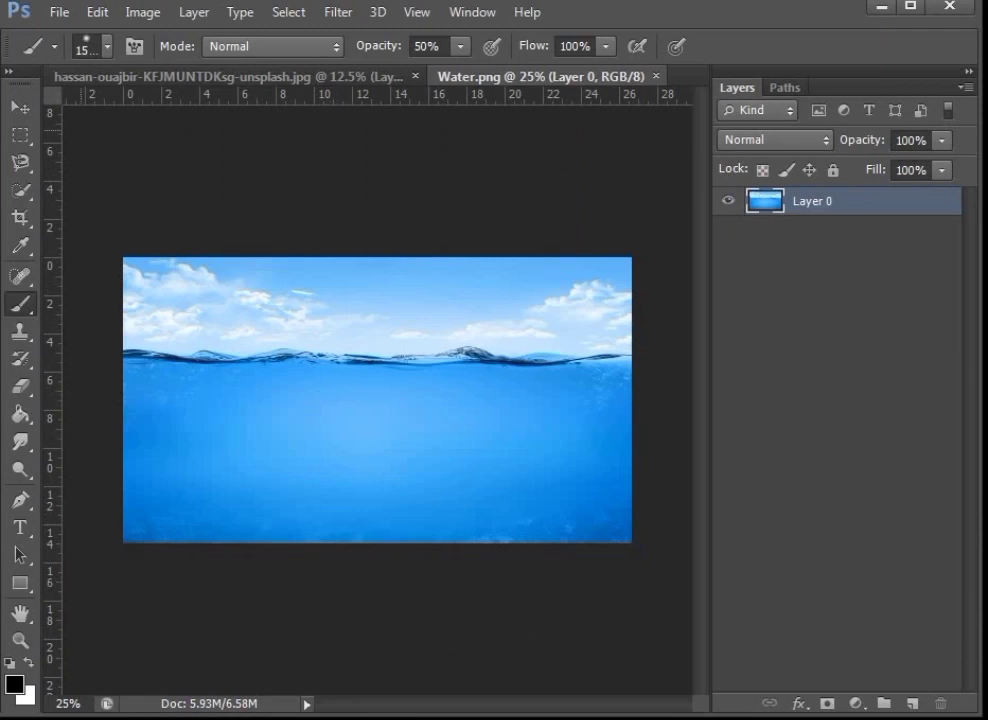
click(20, 106)
mouse_move(403, 333)
mouse_down()
mouse_move(303, 95)
mouse_move(399, 249)
mouse_move(405, 327)
mouse_up()
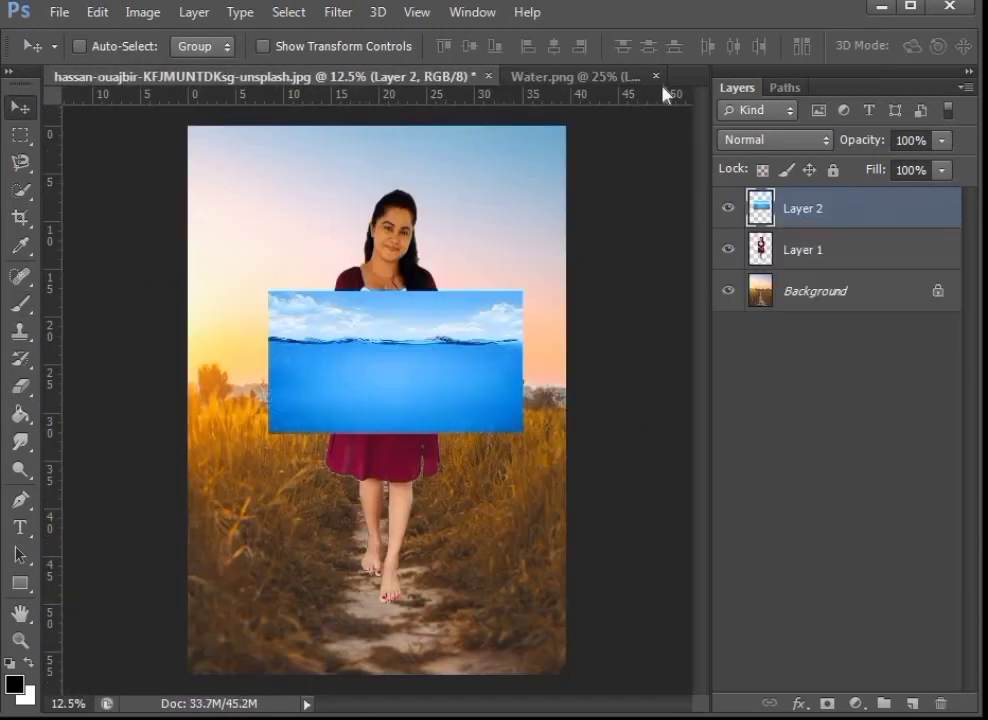
click(656, 76)
Step: Move the water layer to the photo's lower part and scale it to about 174% so it spans the full width
drag(399, 441, 331, 627)
key(ctrl+t)
drag(443, 498, 598, 441)
drag(185, 441, 152, 420)
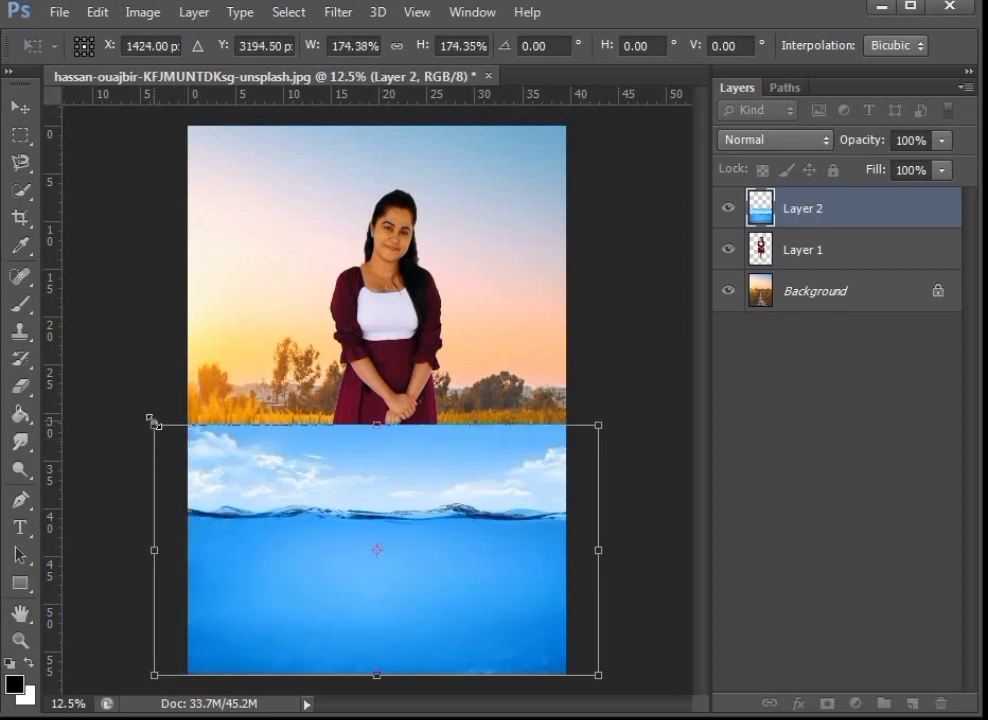
key(Return)
Step: Select the cloudy sky above the waterline on Layer 2 with the Quick Selection tool
scroll(303, 625, up, 3)
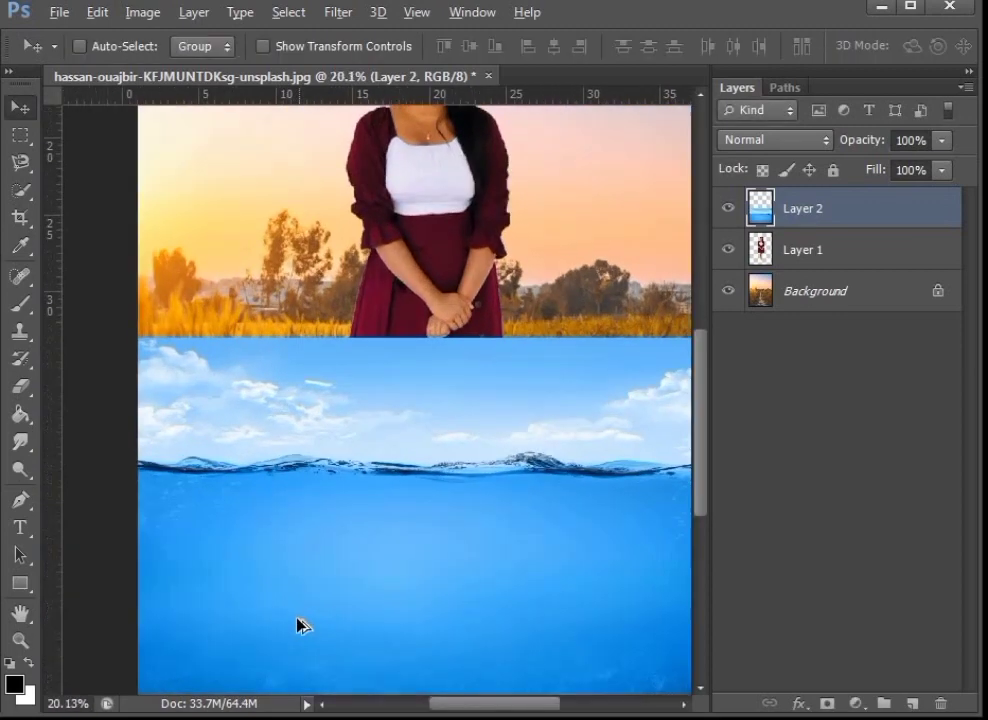
click(22, 191)
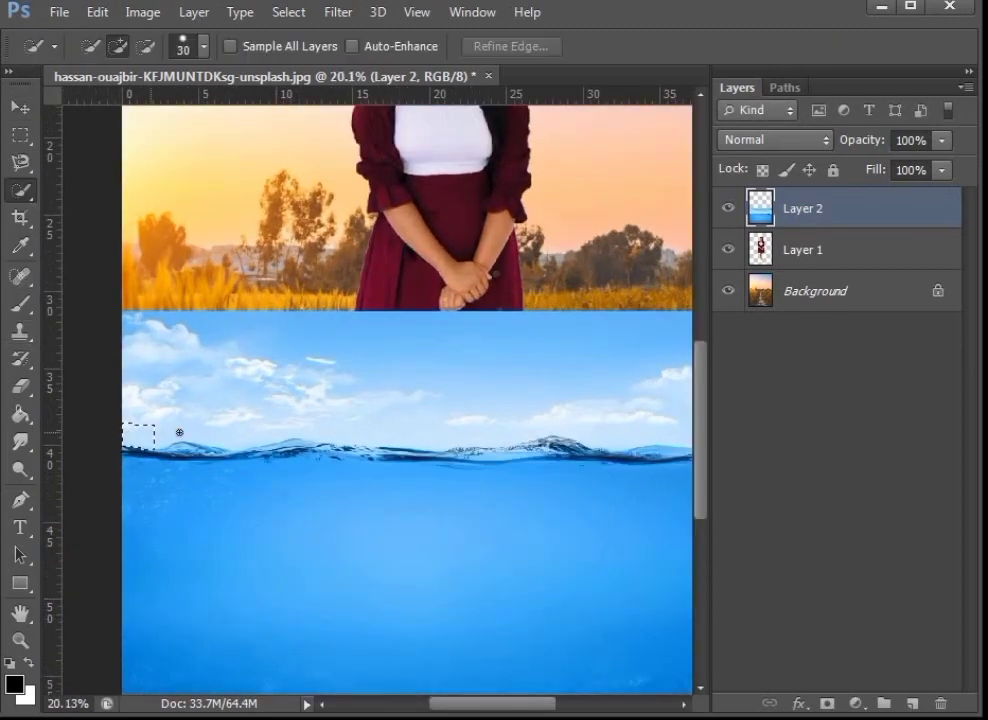
drag(273, 420, 485, 410)
Step: Subtract the left wave crests and the small splashes beside them from the sky selection with the Magnetic Lasso
key(l)
scroll(161, 419, up, 5)
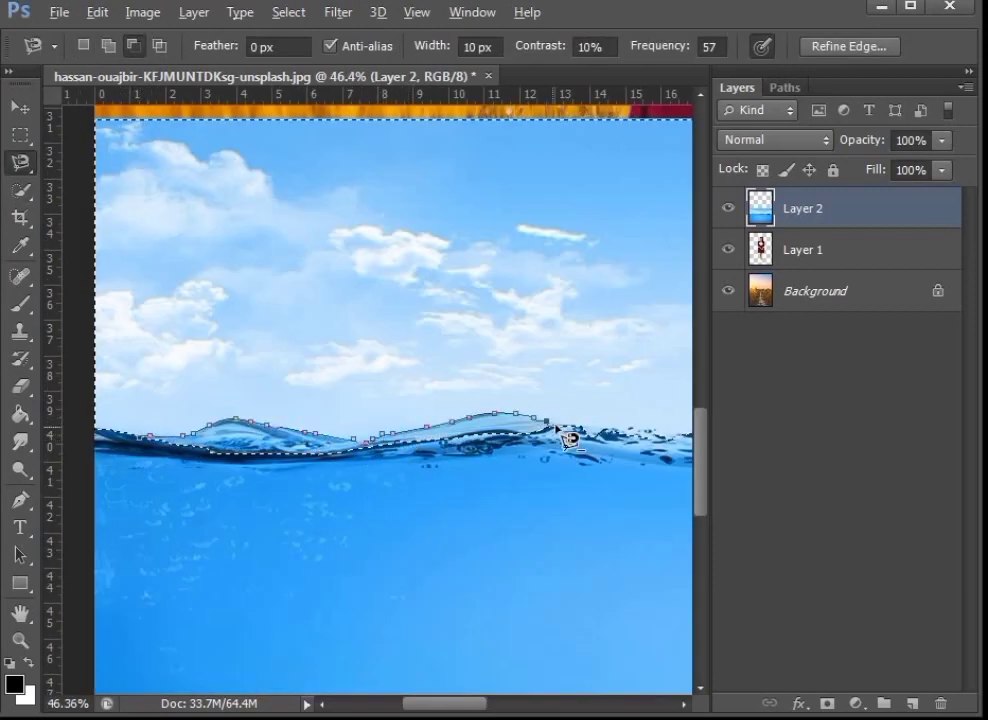
double_click(325, 615)
drag(596, 507, 342, 520)
scroll(330, 498, up, 7)
click(307, 386)
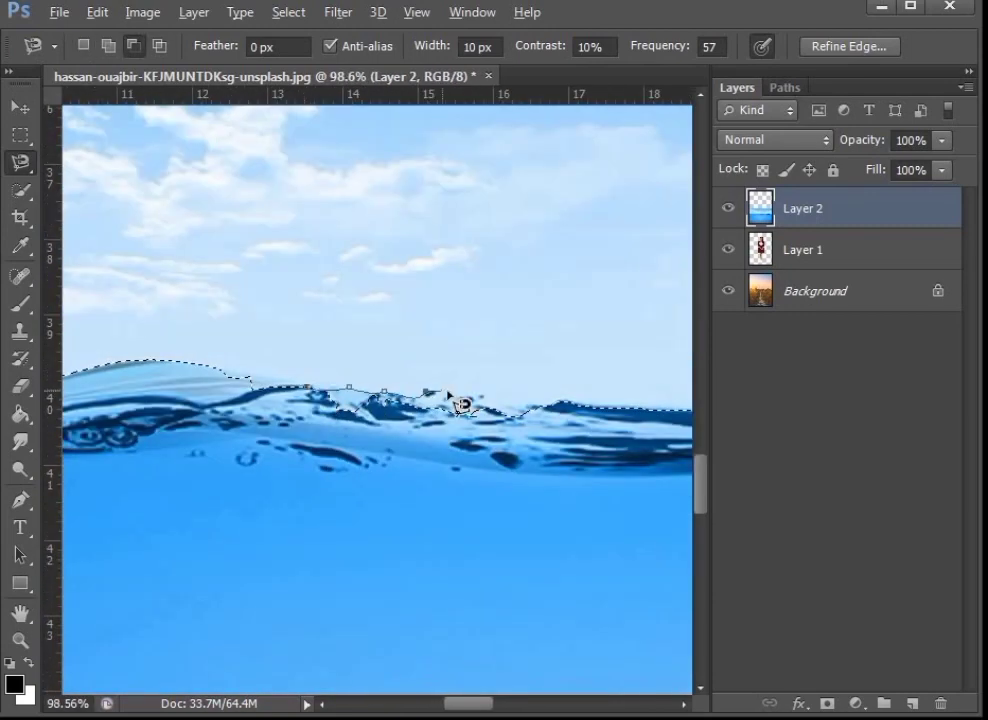
double_click(487, 404)
alt+click(474, 399)
double_click(554, 416)
Step: Subtract the splashes and wave crests on the right side of the waterline from the sky selection
mouse_move(554, 430)
mouse_down()
mouse_move(276, 498)
mouse_move(148, 552)
mouse_up()
drag(625, 496, 195, 480)
click(195, 480)
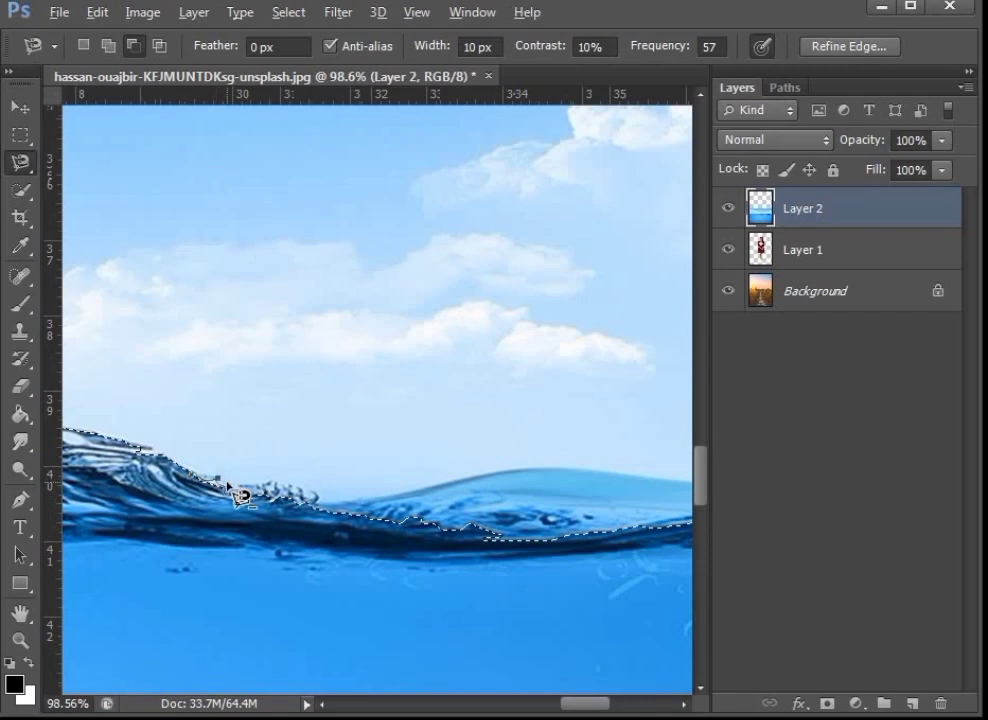
scroll(457, 487, right, 4)
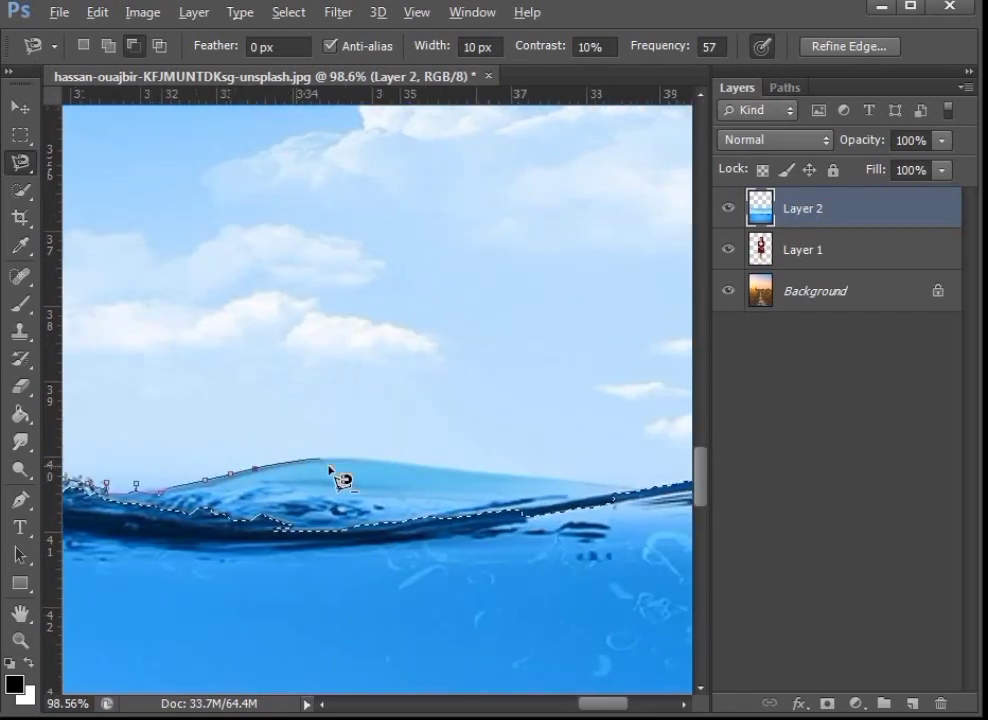
scroll(635, 470, up, 5)
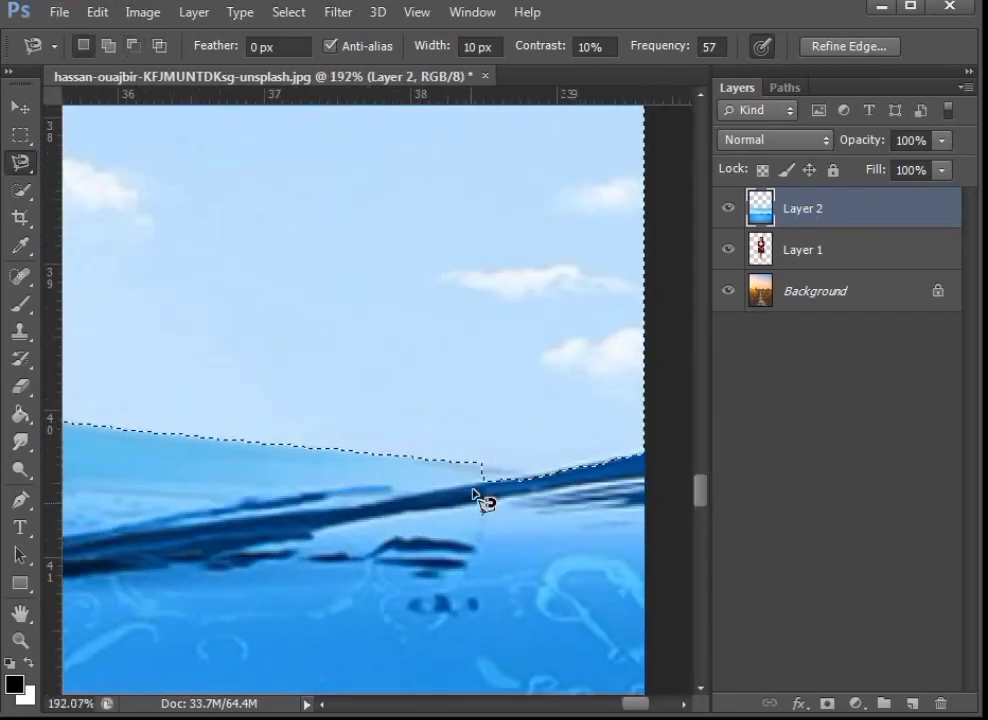
Step: Invert the selection and add a layer mask to Layer 2 that hides the sky above the water
scroll(447, 552, down, 2)
scroll(447, 552, down, 8)
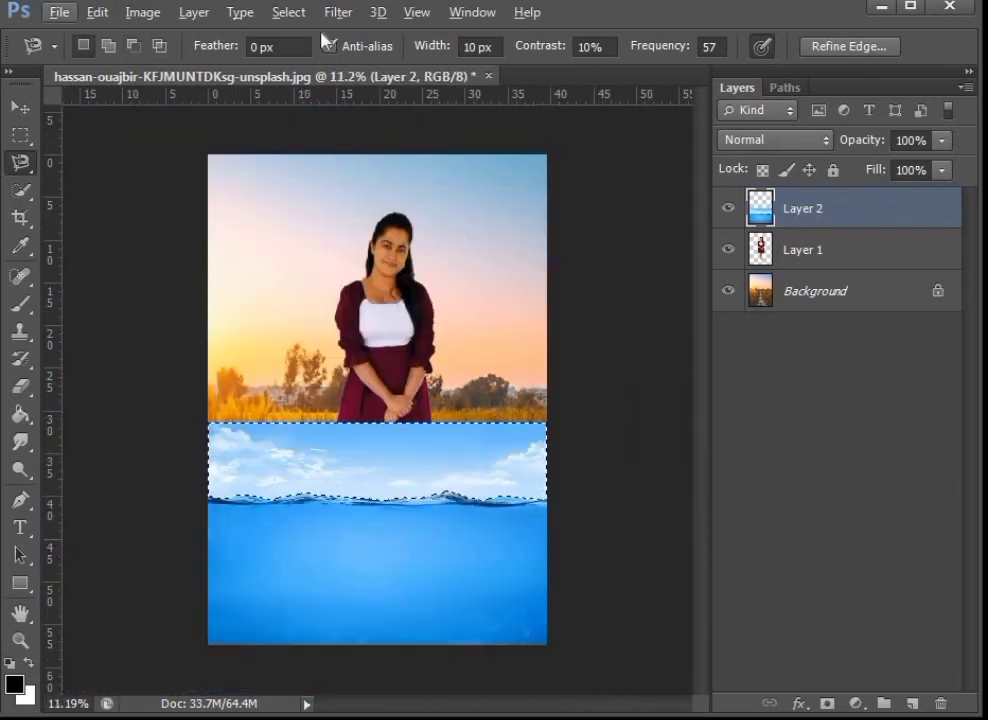
click(288, 12)
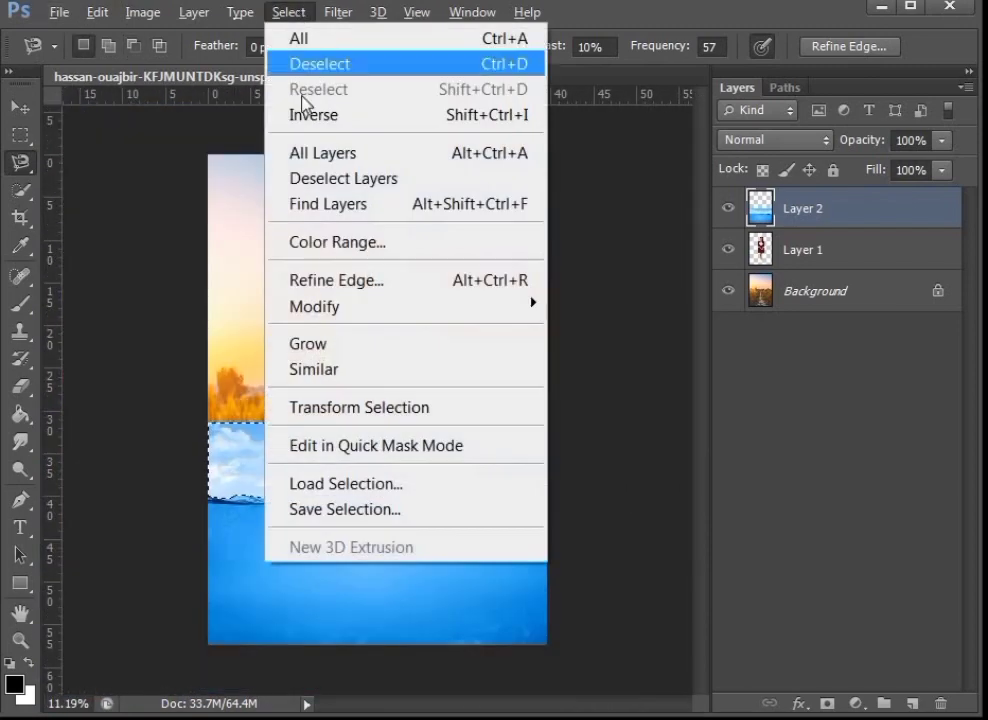
click(330, 115)
click(828, 704)
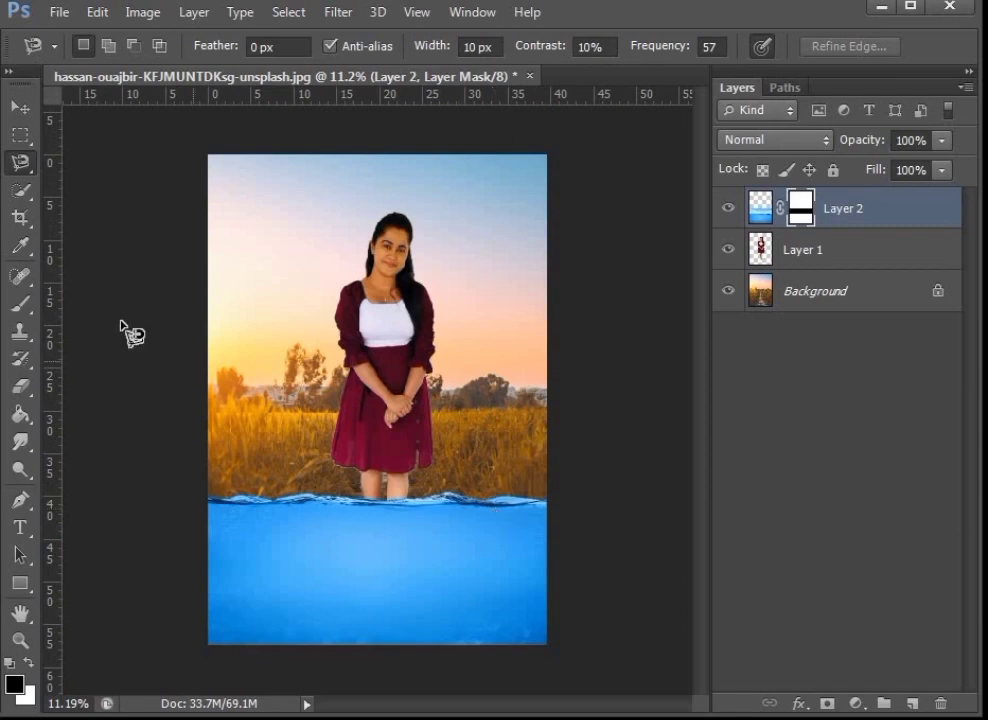
Step: Paint black at 50% opacity on Layer 2's mask over the whole underwater area to partly reveal the woman's feet and the path
click(20, 303)
scroll(326, 622, up, 3)
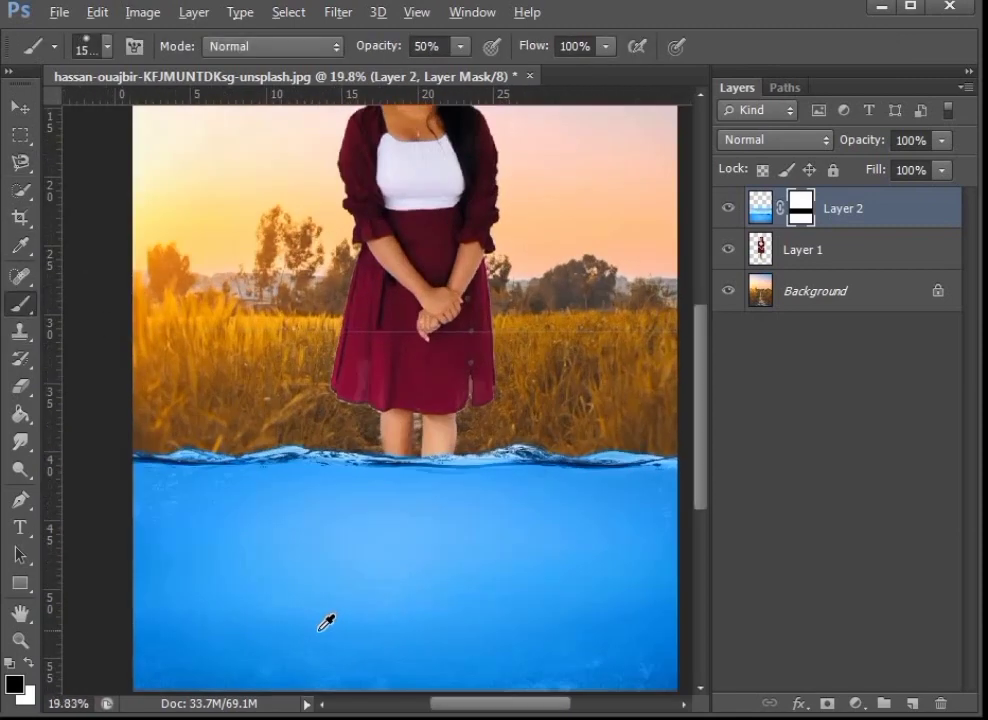
drag(434, 554, 396, 442)
scroll(438, 457, down, 1)
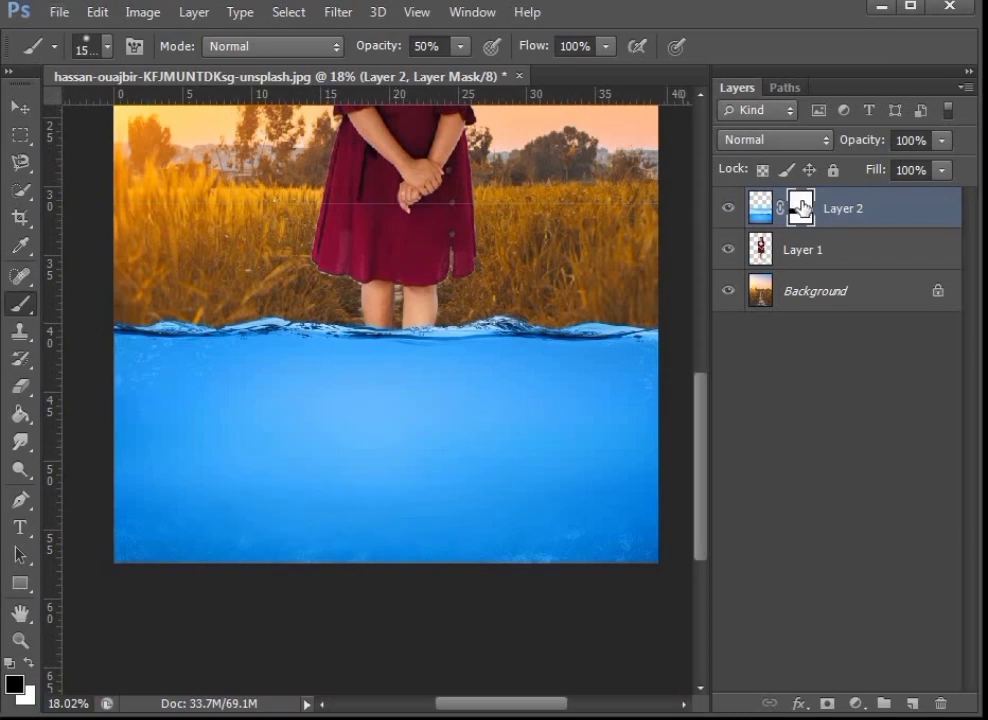
mouse_move(145, 448)
mouse_down()
mouse_move(430, 450)
mouse_move(590, 470)
mouse_move(325, 550)
mouse_up()
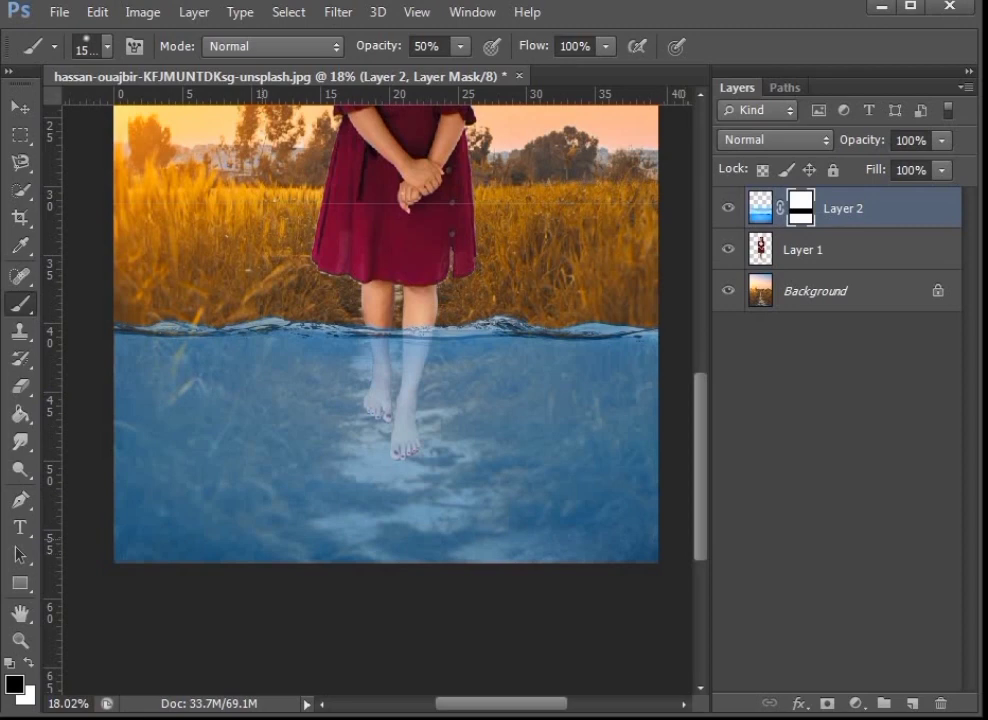
Step: Duplicate the masked water layer, Layer 2, keeping the default copy name
right_click(882, 212)
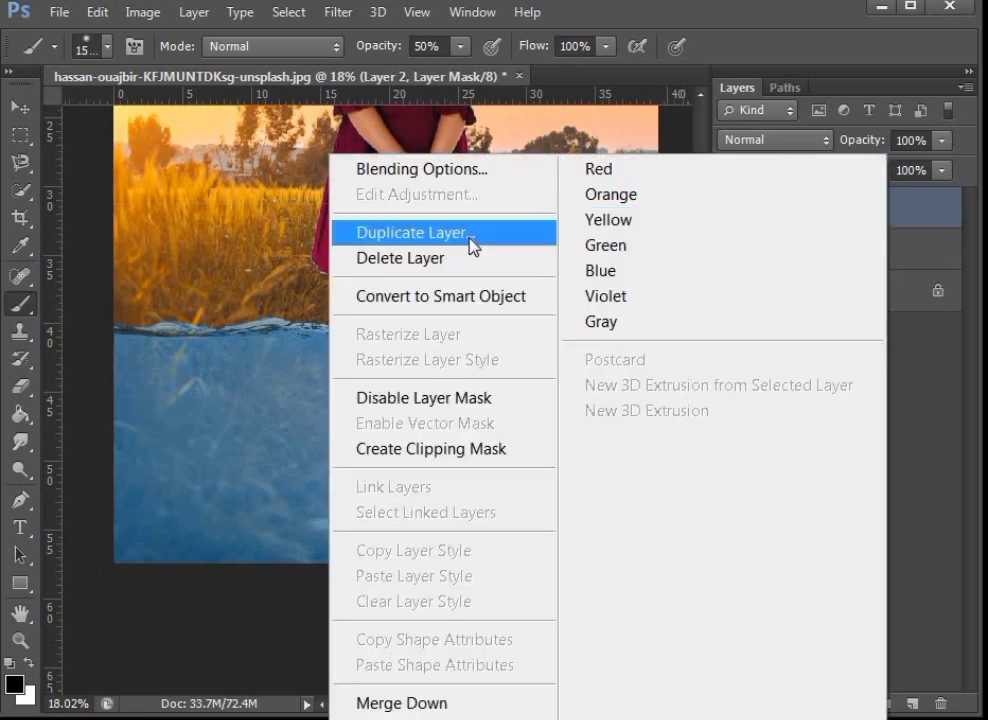
click(466, 236)
click(600, 236)
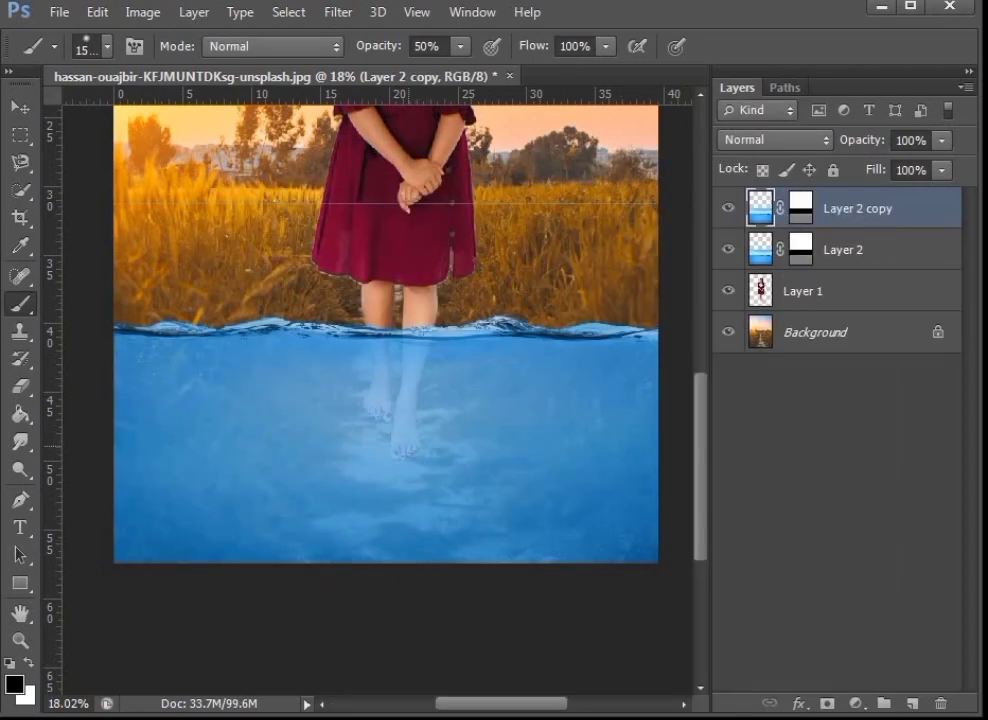
Step: Darken the water around and below the woman's feet on Layer 2 copy with soft black brush dabs at 50% opacity
click(406, 444)
click(406, 444)
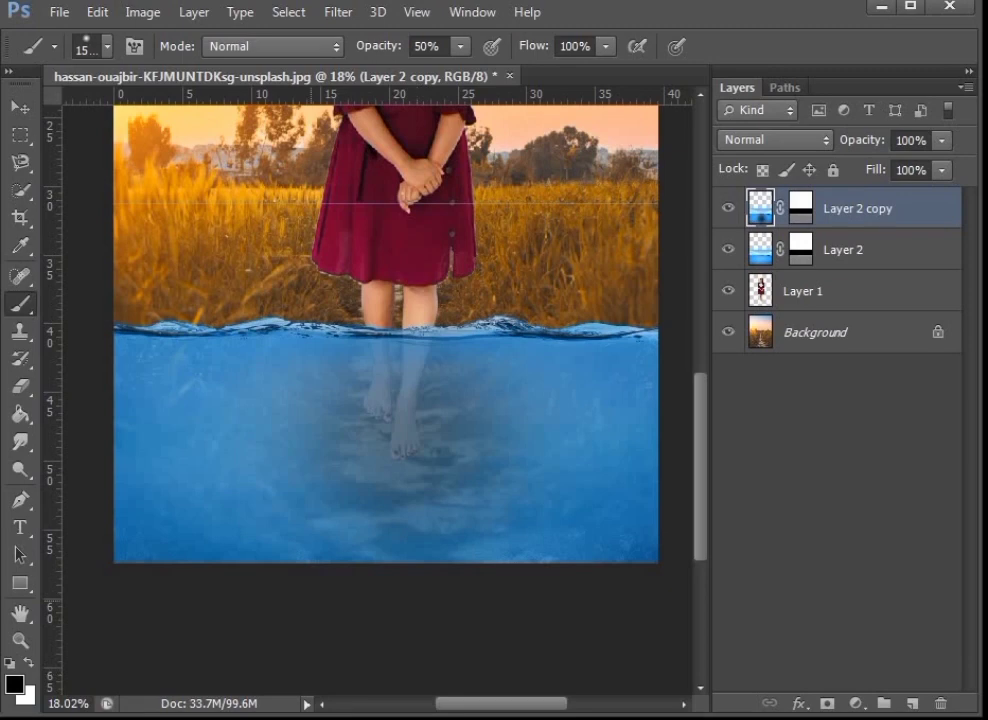
key(ctrl+z)
scroll(320, 592, down, 3)
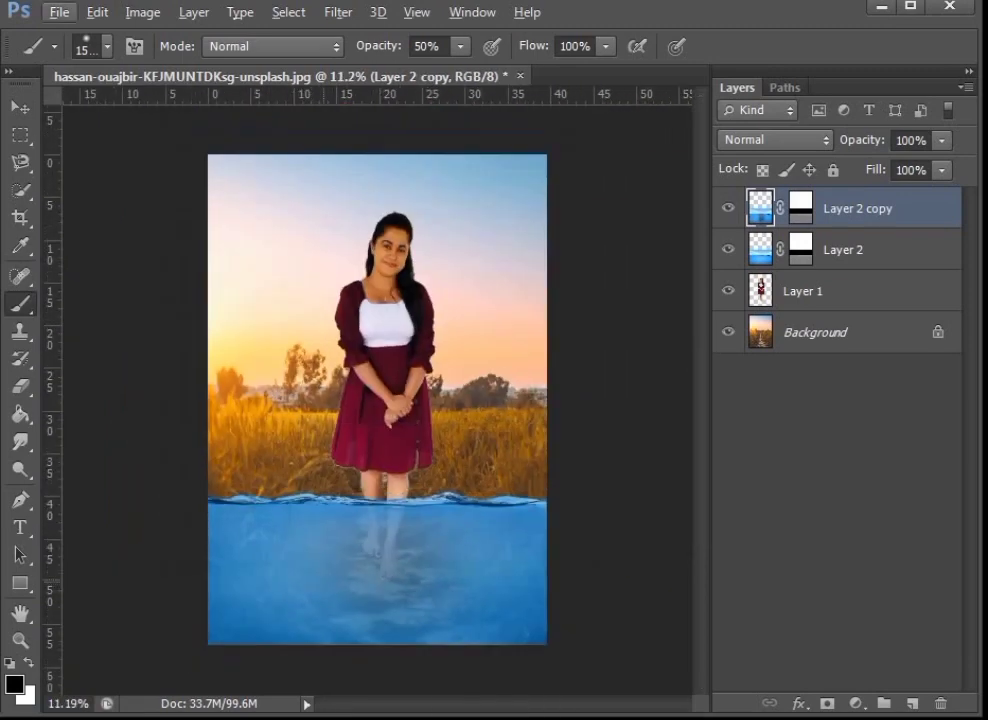
click(314, 578)
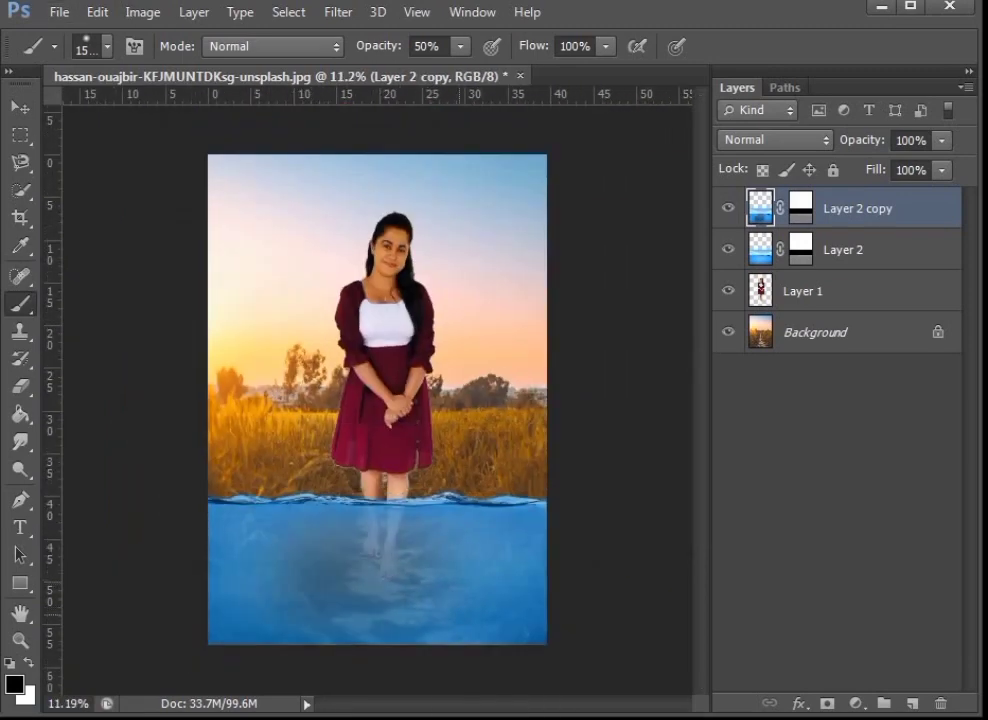
click(312, 642)
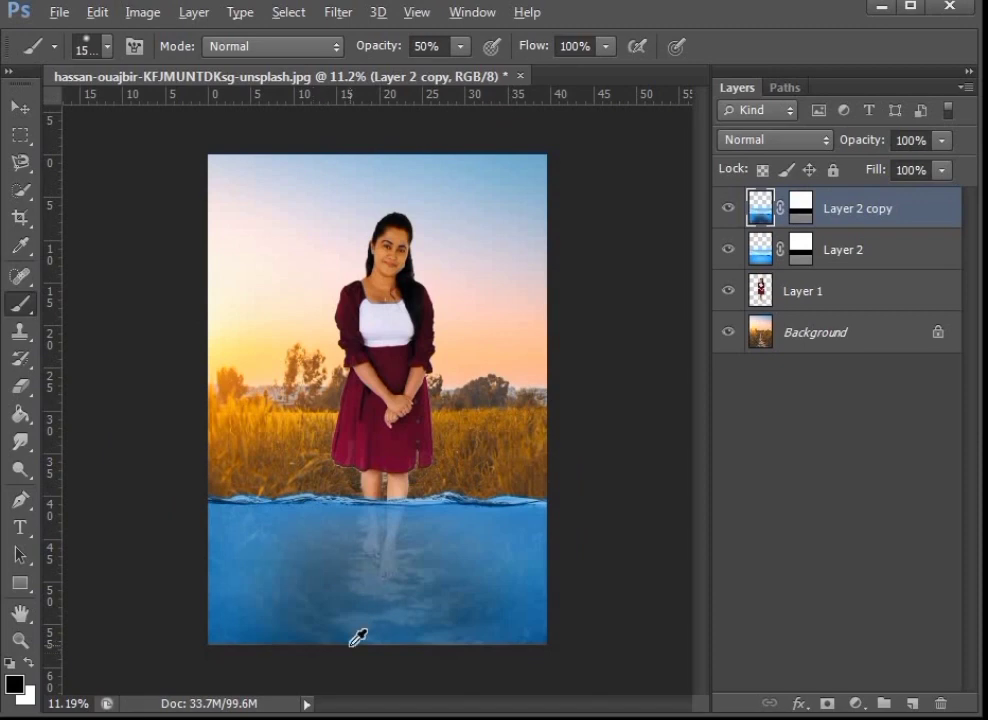
Step: Open Water a.png and bring its image into the composite document as a new layer
click(28, 110)
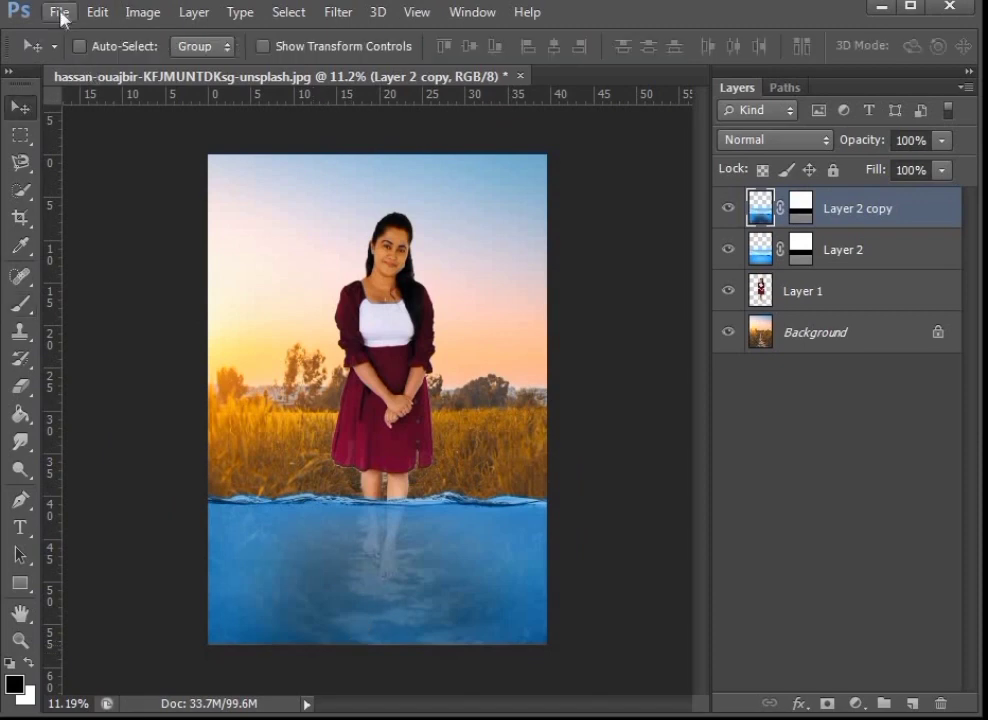
click(62, 17)
click(80, 66)
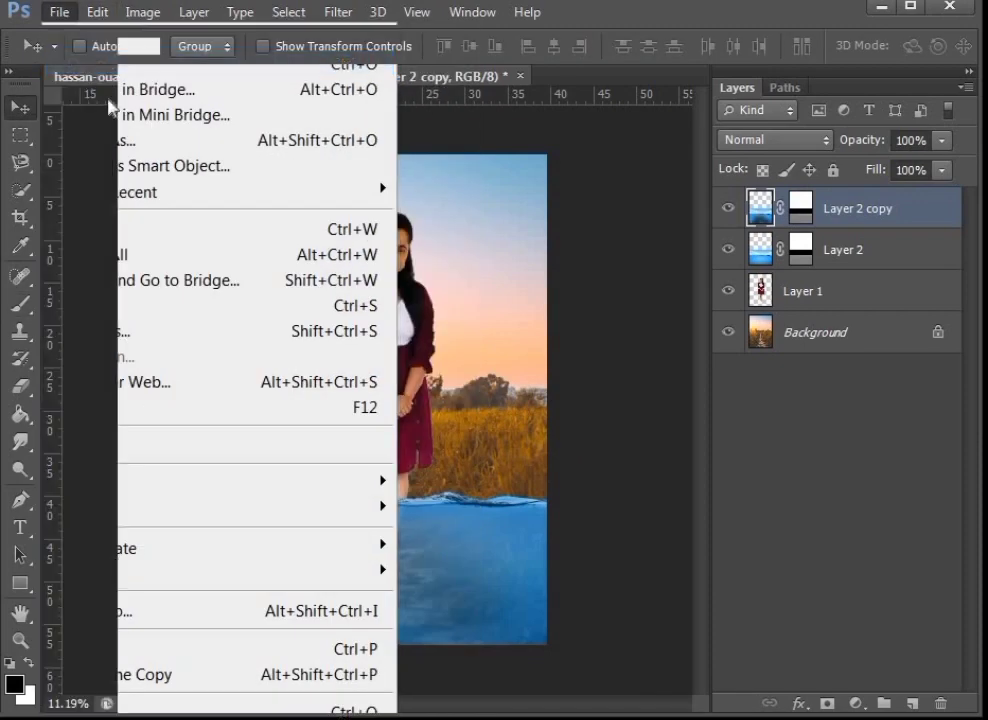
click(717, 403)
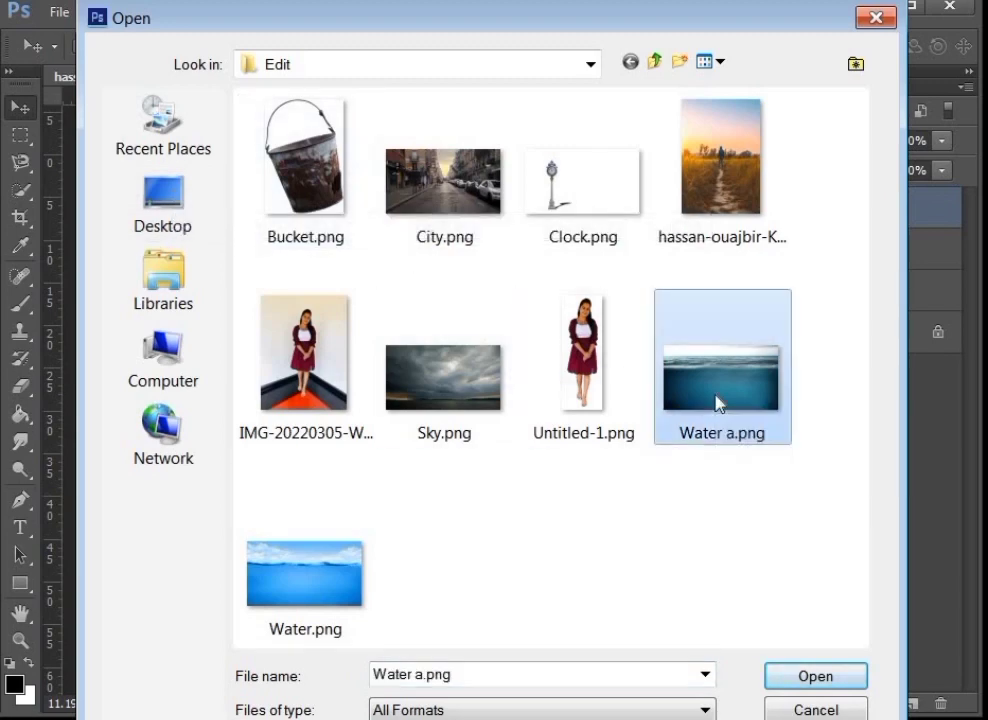
double_click(717, 403)
drag(606, 346, 318, 487)
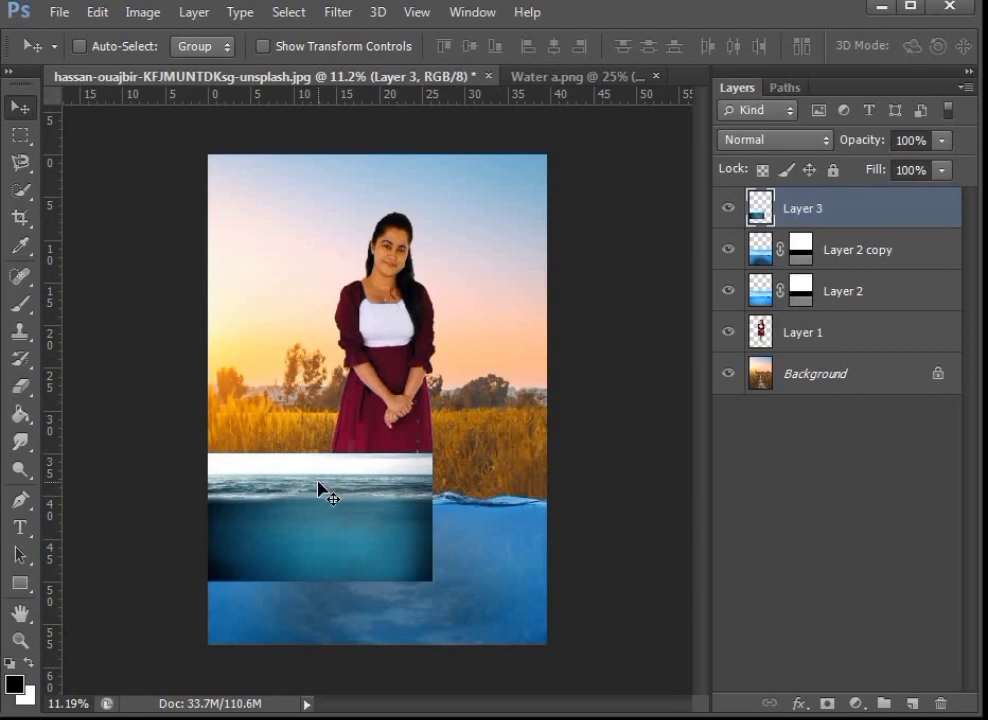
Step: Scale Layer 3 to about 167% and position it across the full width of the picture over the woman's skirt and legs
key(ctrl+t)
drag(430, 453, 587, 364)
drag(518, 392, 470, 450)
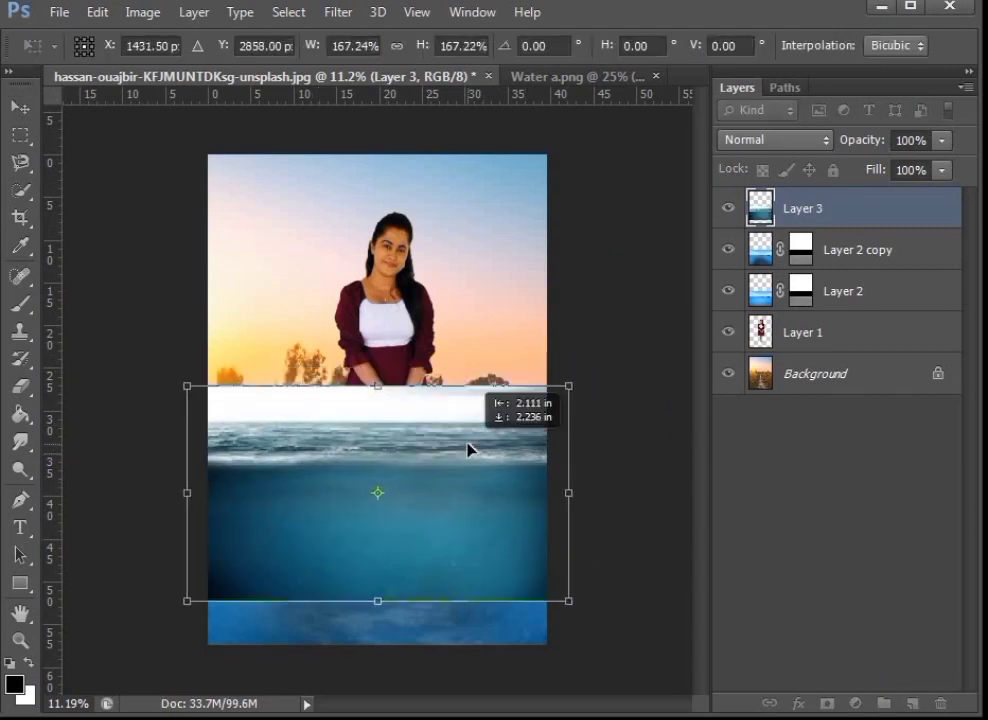
key(Return)
Step: Move Layer 3 below Layer 2 in the layer order, nudge it slightly upward and set its opacity to 80%
drag(855, 248, 845, 312)
mouse_move(437, 448)
mouse_down()
mouse_move(419, 477)
mouse_move(420, 446)
mouse_up()
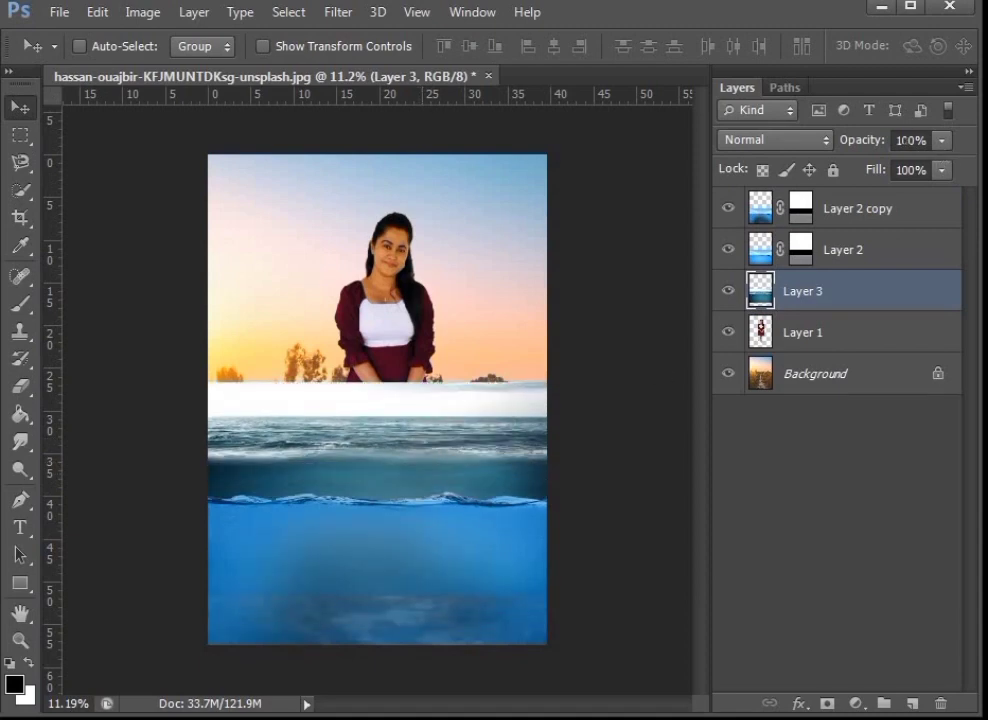
key(Return)
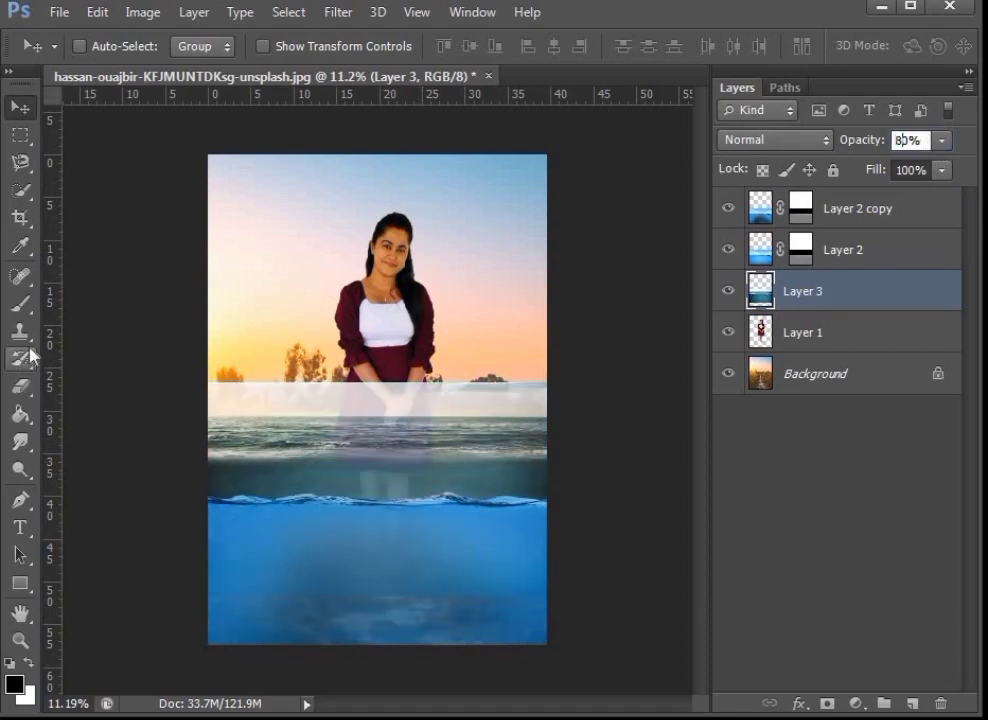
Step: Add a blank layer mask to Layer 3
click(20, 385)
scroll(196, 470, up, 2)
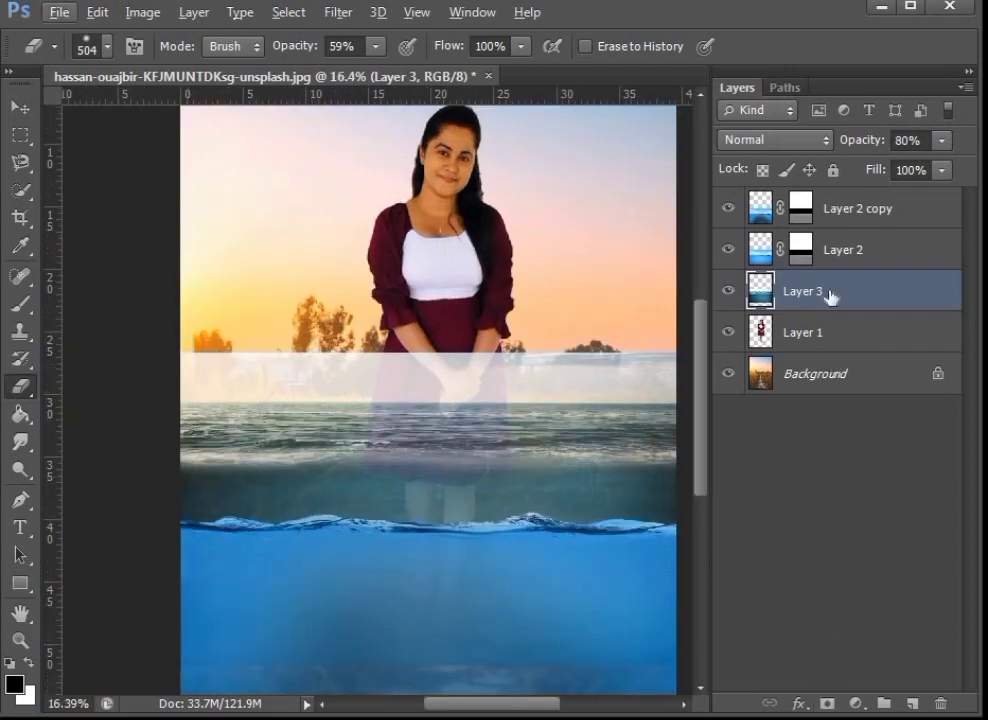
click(826, 707)
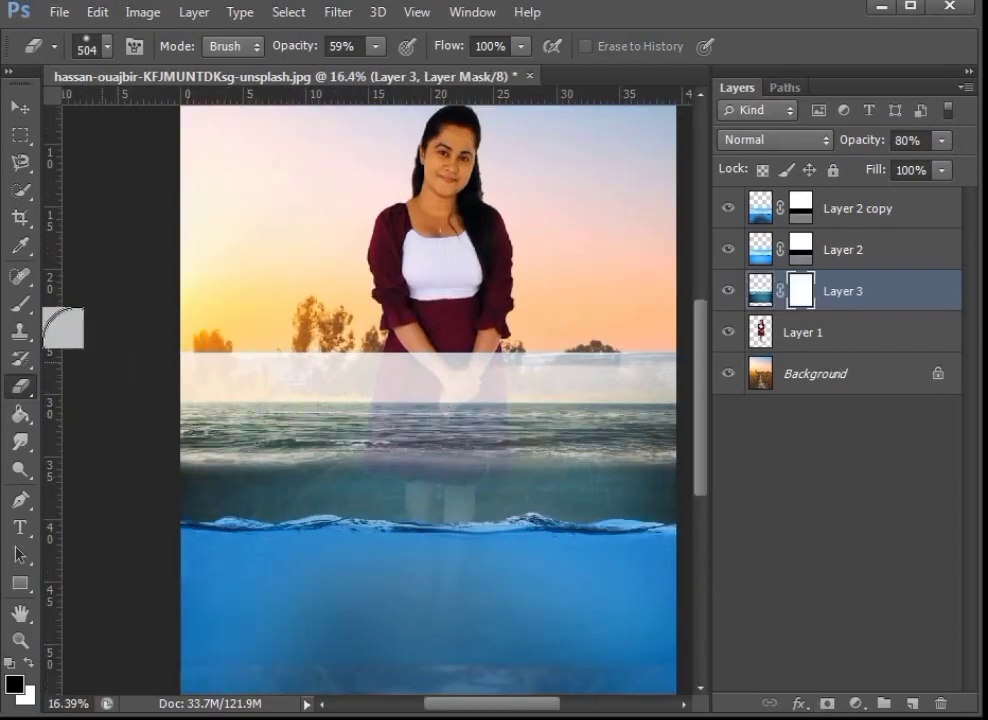
Step: Hide Layer 3's white sky and outer side areas by painting its mask black with a soft 391 px brush at 100% opacity
key(b)
right_click(293, 445)
click(402, 440)
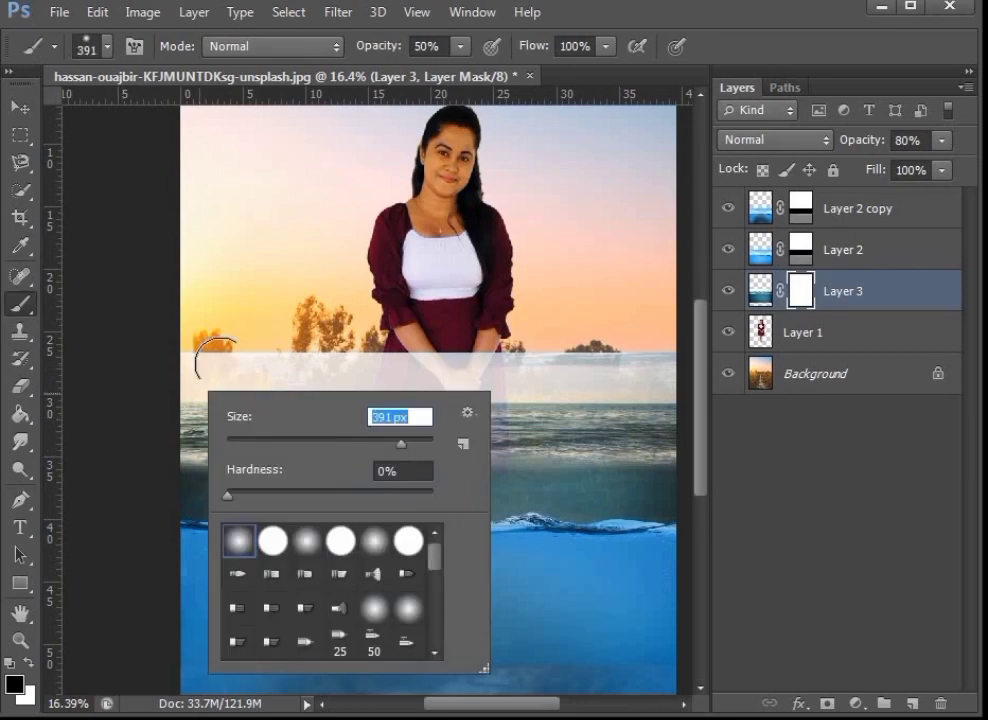
key(Return)
drag(167, 376, 260, 385)
click(460, 46)
click(513, 71)
mouse_move(205, 405)
mouse_down()
mouse_move(294, 361)
mouse_move(300, 375)
mouse_move(390, 385)
mouse_move(665, 390)
mouse_up()
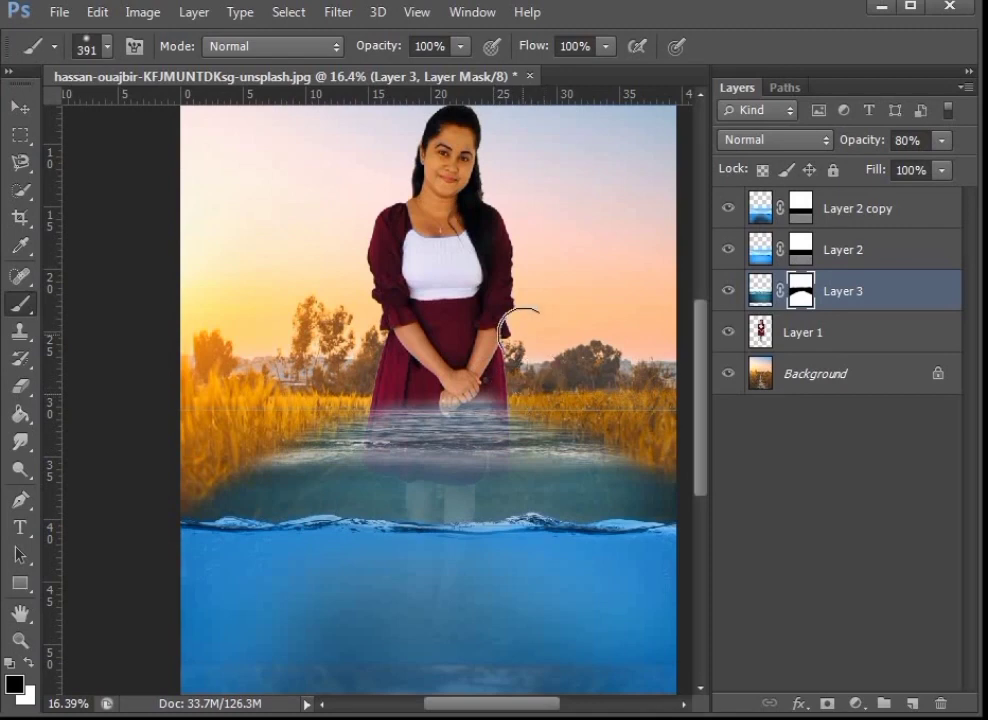
Step: Paint out the faint horizontal line above the waves on the masks of Layer 2 and Layer 2 copy
key(alt+bracketright)
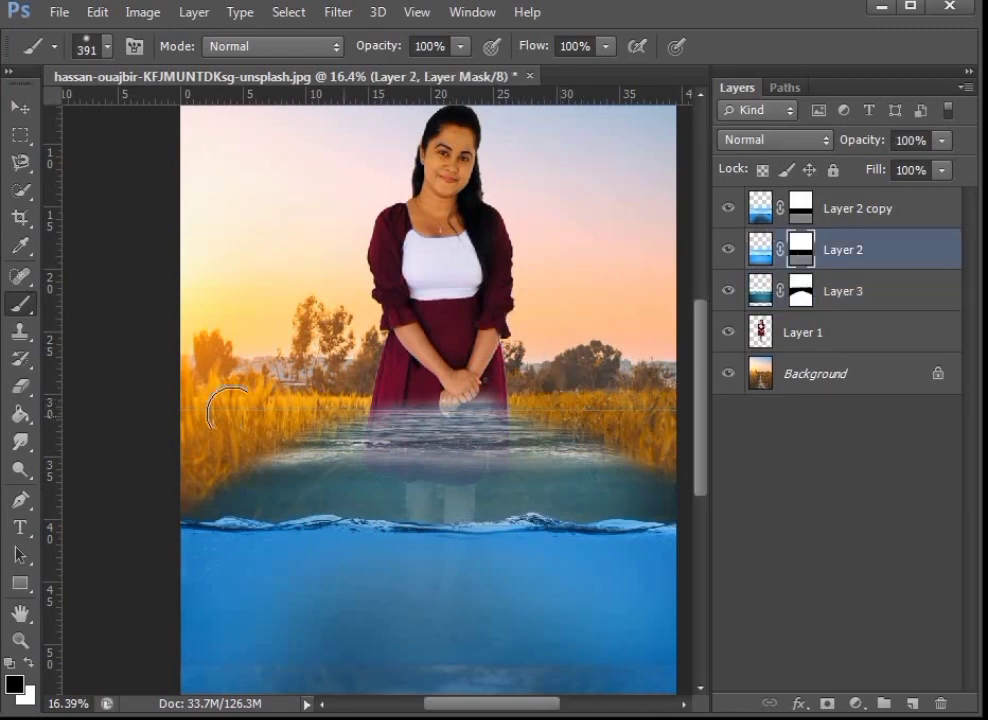
click(854, 206)
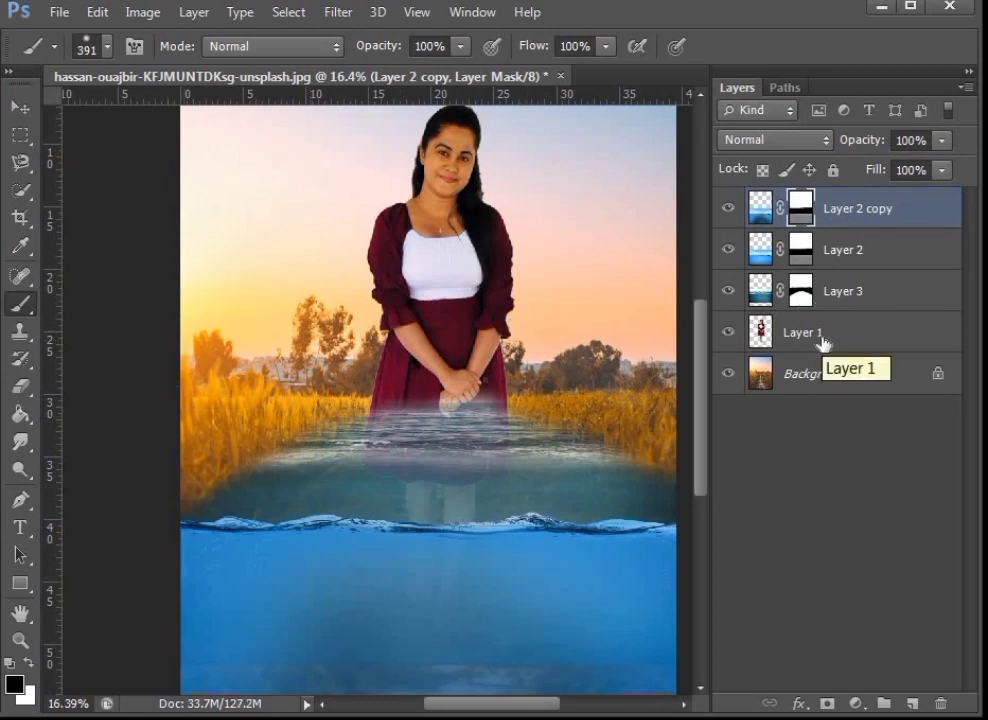
click(826, 291)
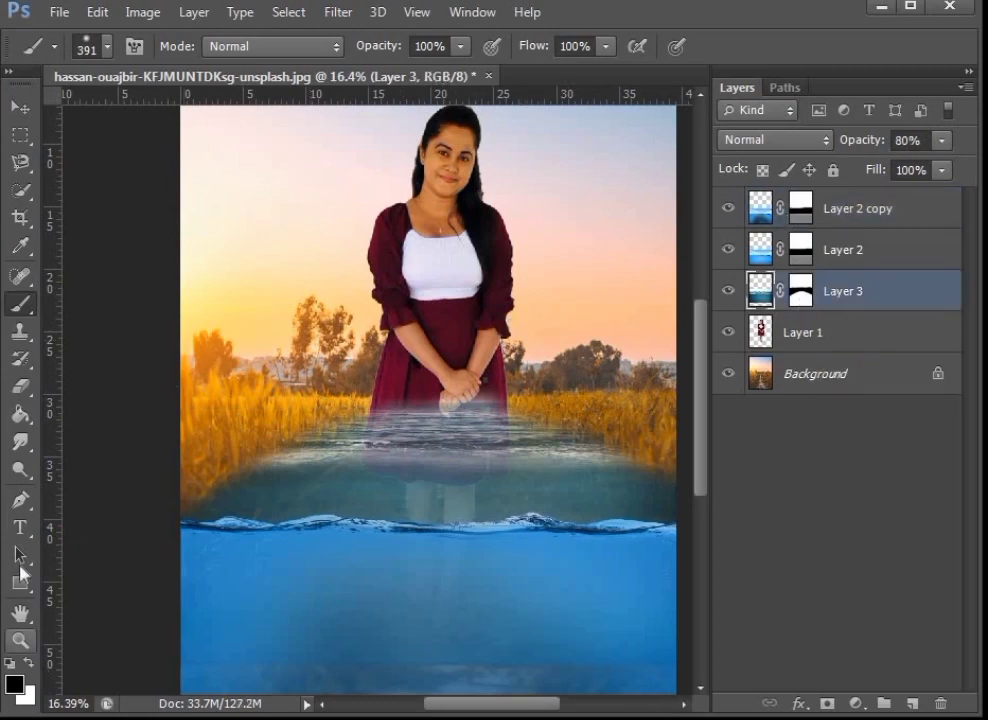
scroll(430, 434, up, 3)
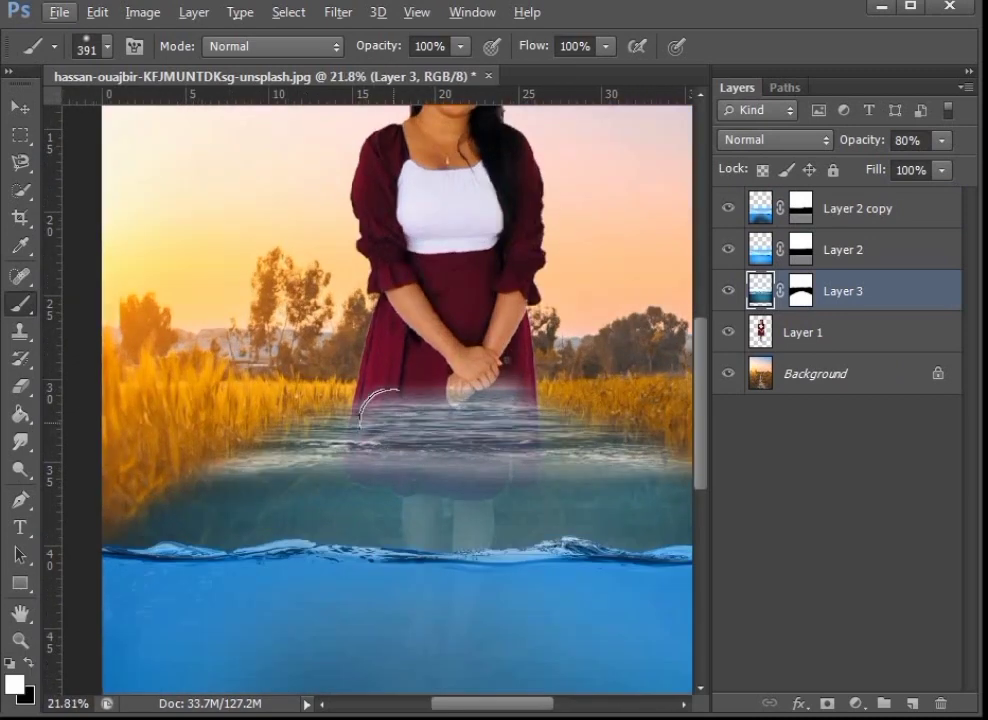
click(425, 440)
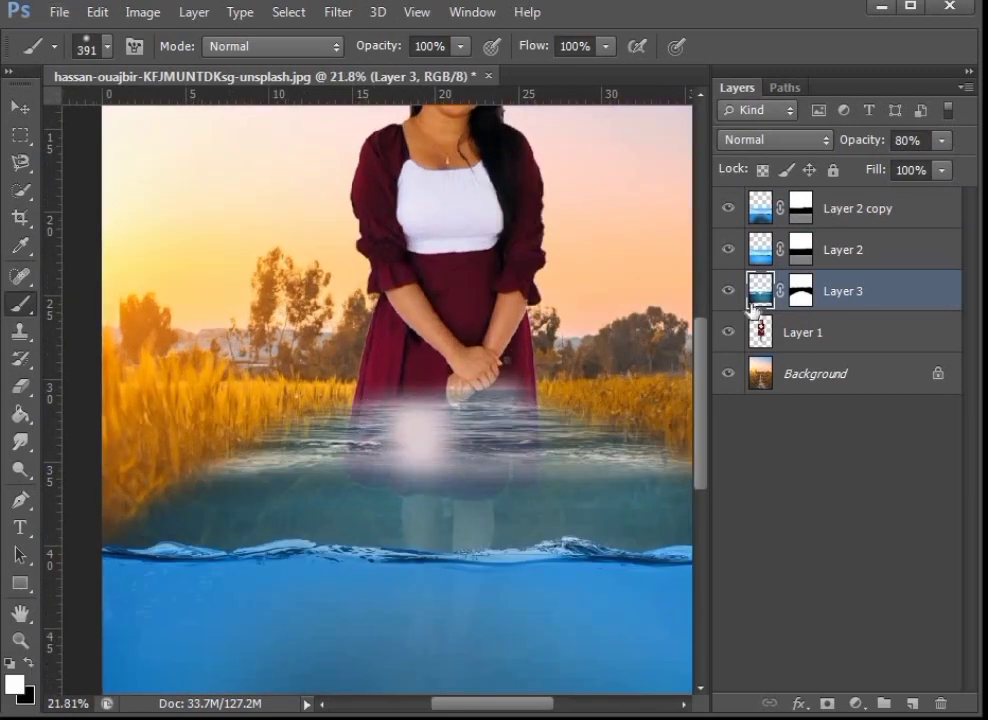
key(ctrl+alt+z)
key(ctrl+alt+z)
key(ctrl+alt+z)
Step: Reveal the woman's skirt, hands and legs above the waves by painting black on Layer 3's mask with a soft 199 px brush
click(797, 302)
key(x)
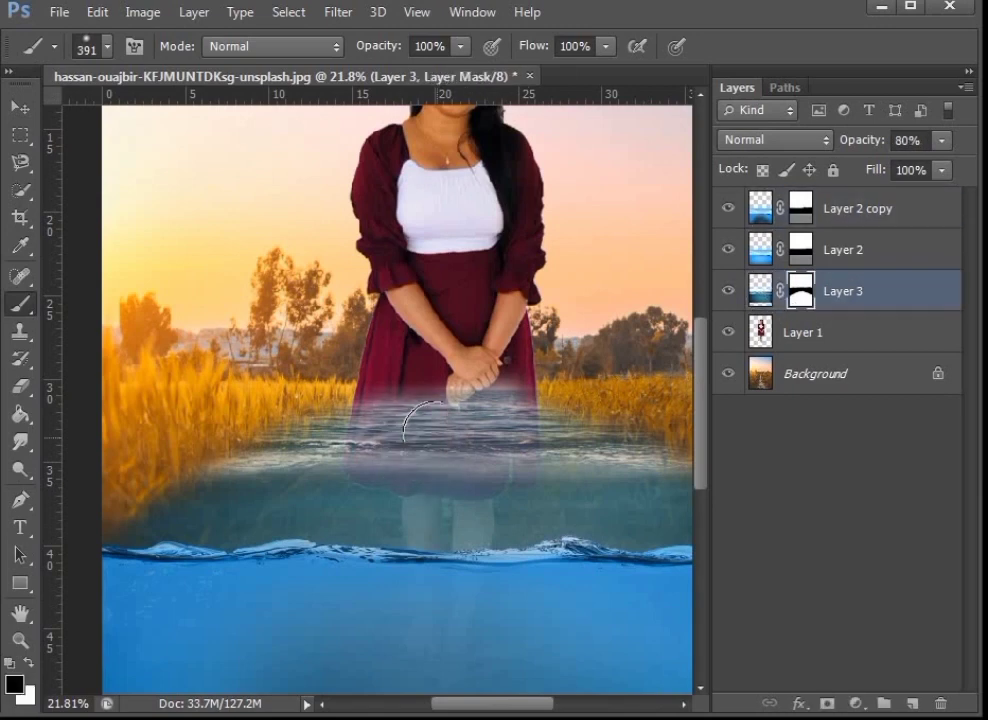
right_click(480, 455)
click(514, 584)
drag(622, 484, 615, 484)
drag(439, 380, 419, 424)
scroll(418, 424, up, 1)
right_click(408, 408)
key(Escape)
mouse_move(350, 478)
mouse_down()
mouse_move(437, 479)
mouse_move(478, 372)
mouse_move(548, 395)
mouse_move(550, 457)
mouse_move(505, 490)
mouse_move(487, 525)
mouse_move(482, 579)
mouse_move(485, 549)
mouse_up()
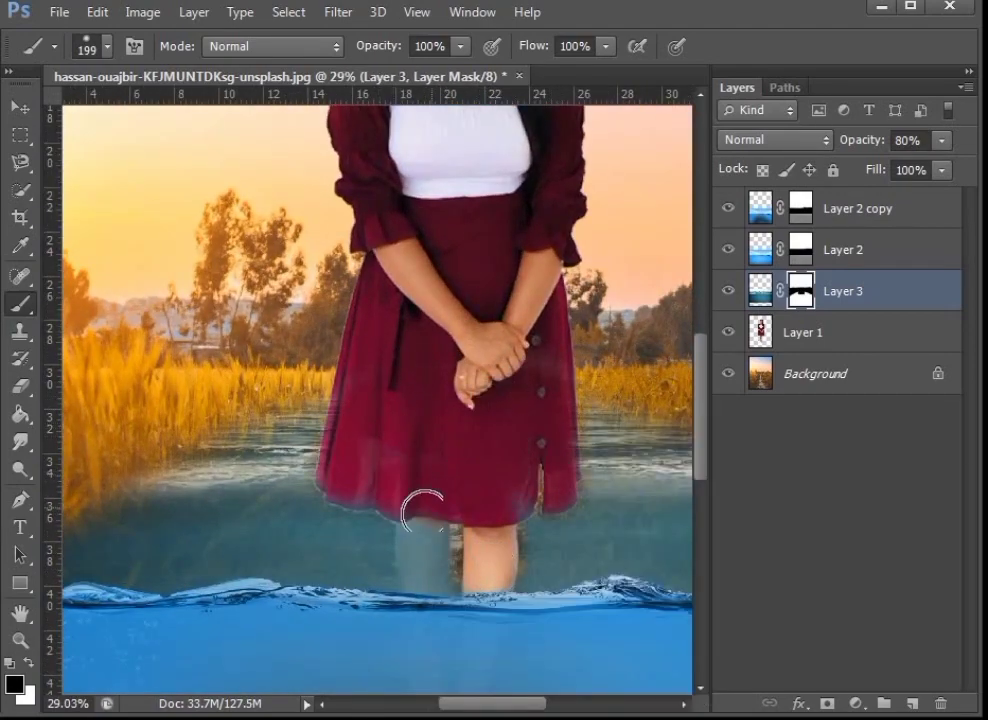
drag(428, 506, 412, 567)
Step: Restore the teal water beside the right leg and right skirt edge by painting white on Layer 3's mask with a 114 px brush
scroll(540, 546, up, 3)
click(30, 664)
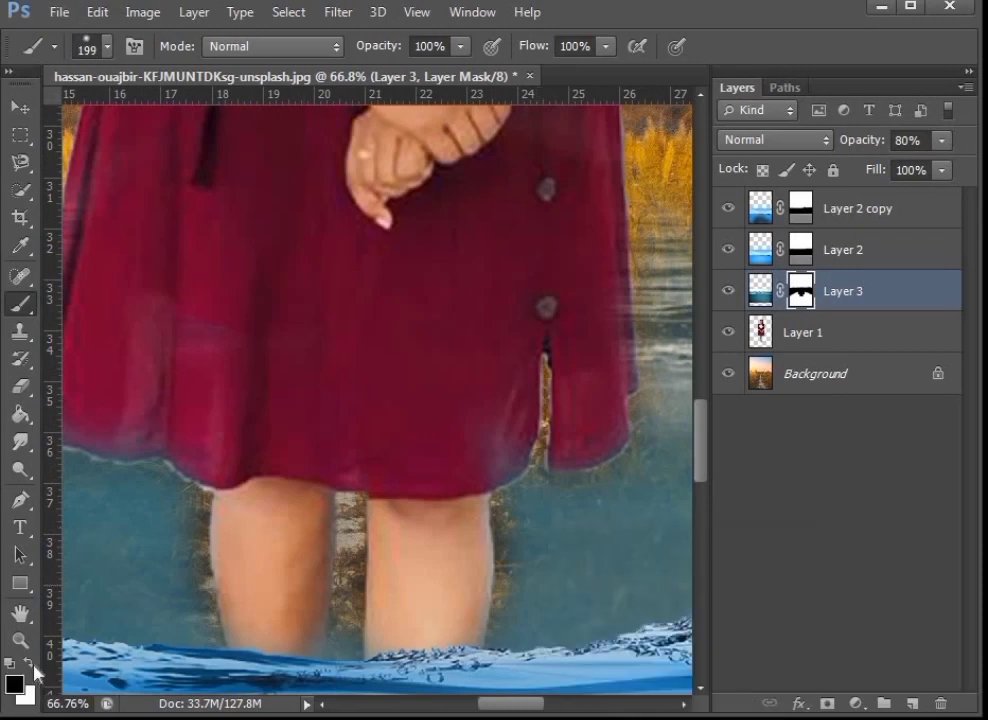
click(31, 666)
right_click(586, 526)
drag(750, 578, 730, 581)
key(Return)
key(x)
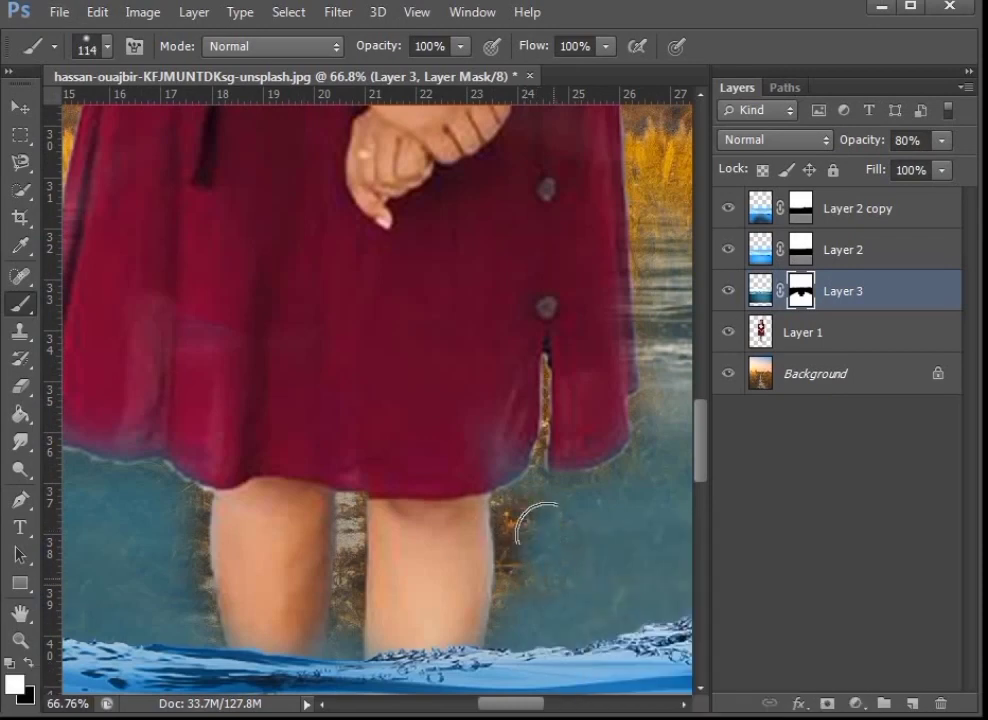
drag(661, 462, 488, 537)
mouse_move(476, 316)
mouse_down()
mouse_move(447, 404)
mouse_move(612, 213)
mouse_up()
Step: Fill the gap between the legs and the skirt slit with water by painting white on Layer 3's mask with a small soft brush
right_click(362, 481)
click(455, 532)
key(Return)
drag(337, 518, 341, 395)
right_click(547, 323)
click(619, 374)
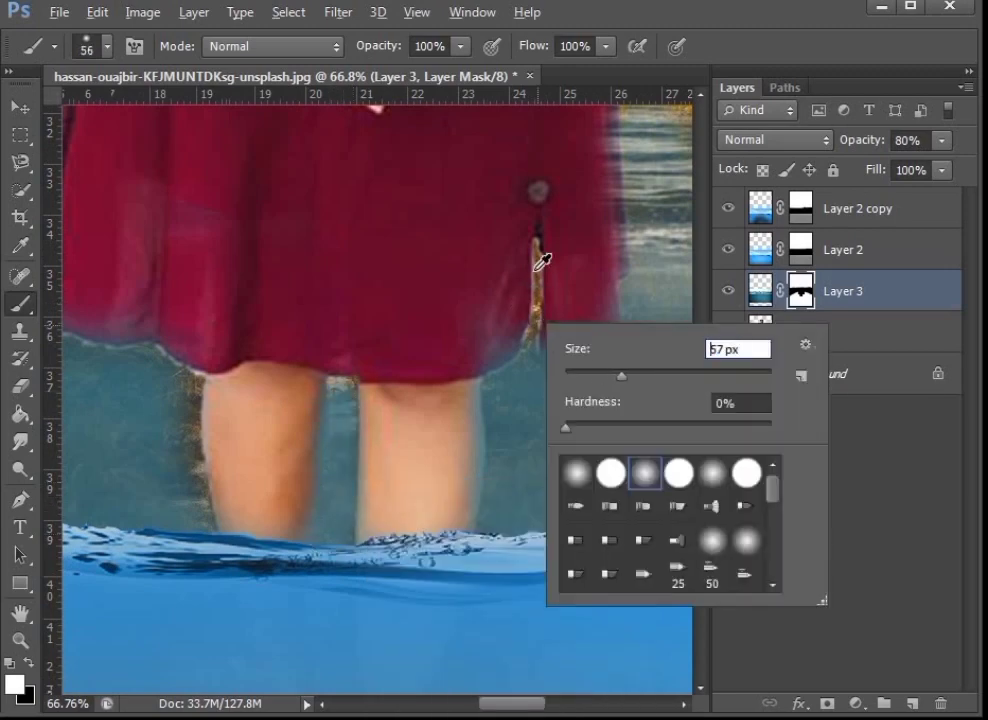
key(Return)
drag(539, 246, 534, 310)
Step: Refine Layer 3's mask along the outer left leg and both sides of the skirt with a 56 px brush
drag(210, 480, 384, 468)
right_click(384, 468)
click(459, 521)
key(Return)
mouse_move(358, 372)
mouse_down()
mouse_move(362, 458)
mouse_move(361, 445)
mouse_move(331, 448)
mouse_up()
drag(192, 254, 412, 454)
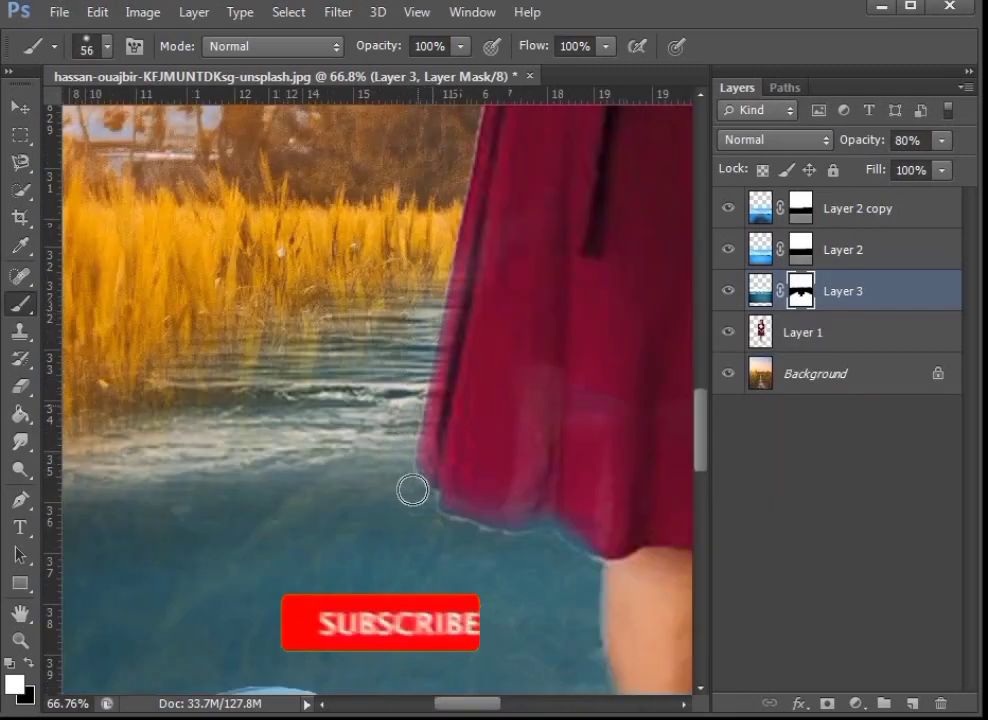
drag(430, 302, 77, 240)
drag(642, 421, 491, 581)
scroll(369, 395, down, 2)
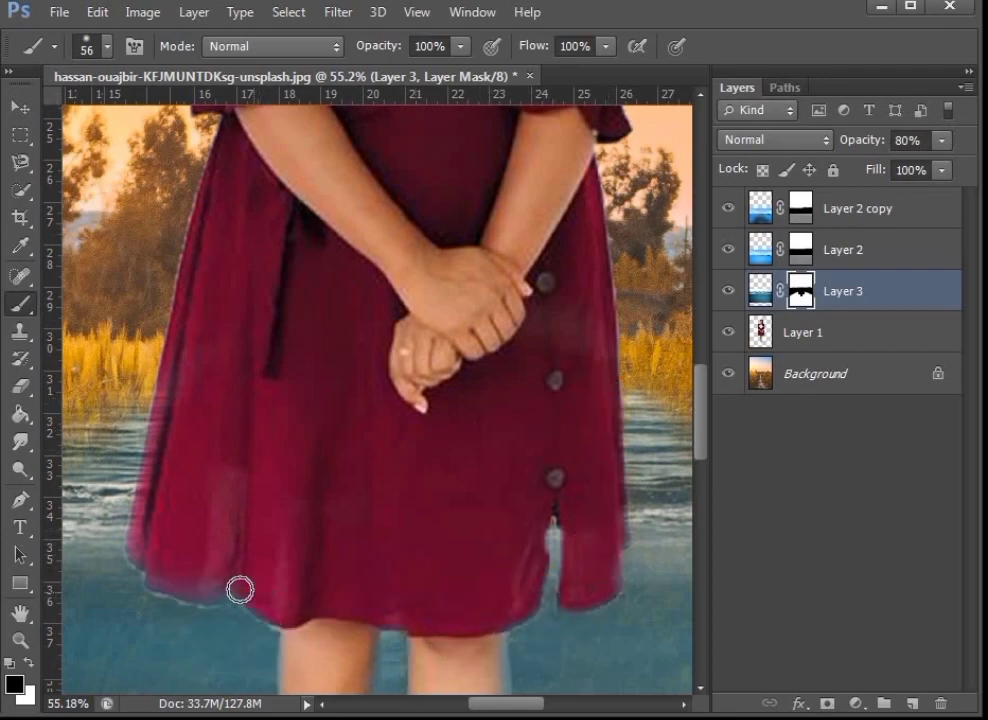
scroll(401, 430, down, 4)
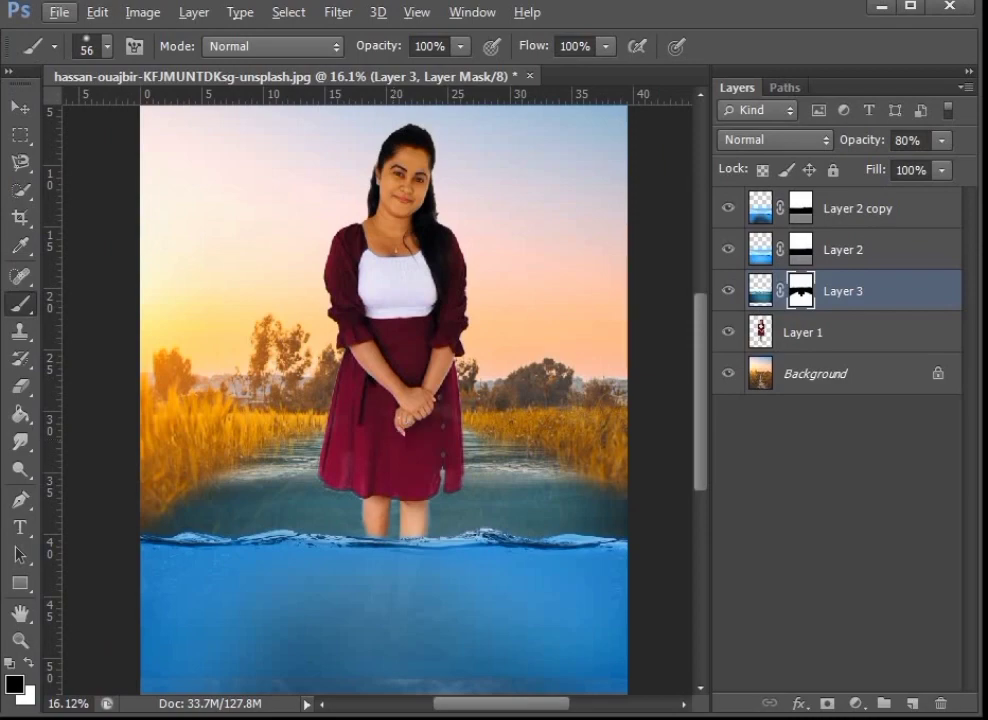
Step: Open Clock.png and bring the clock into the composite as a new layer above Layer 3
click(59, 12)
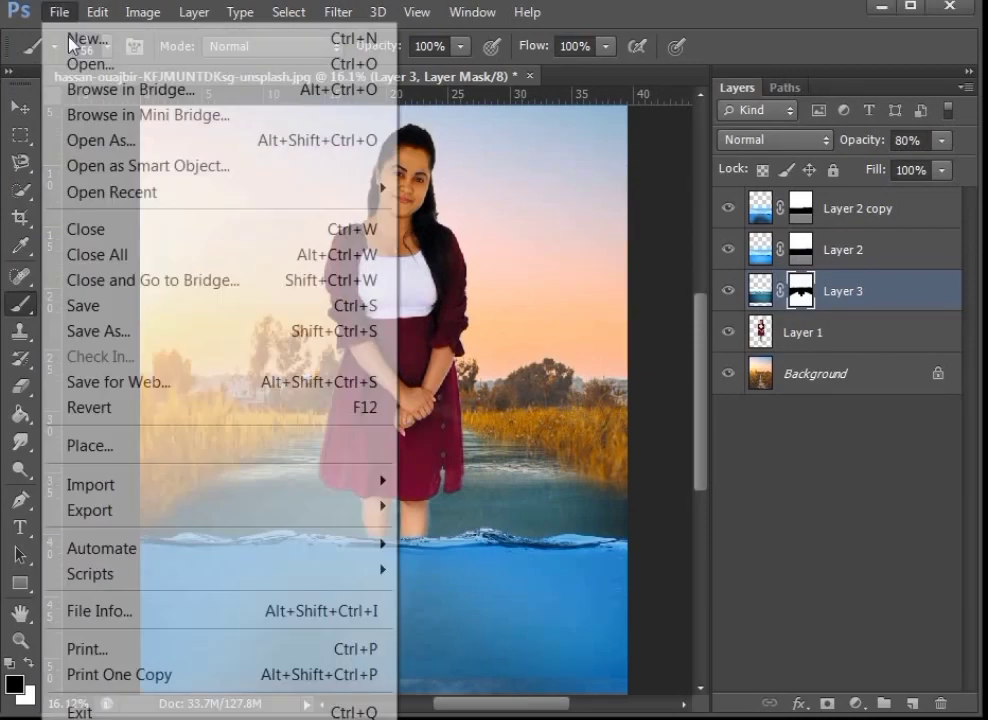
click(90, 66)
double_click(586, 205)
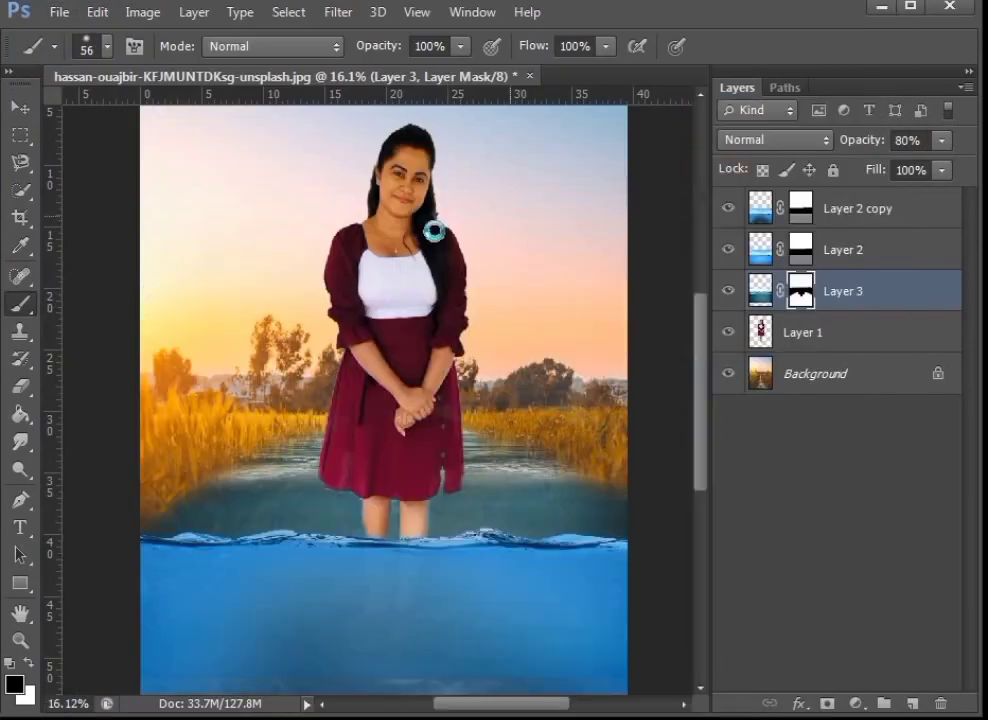
click(22, 107)
drag(280, 378, 320, 296)
scroll(325, 298, down, 4)
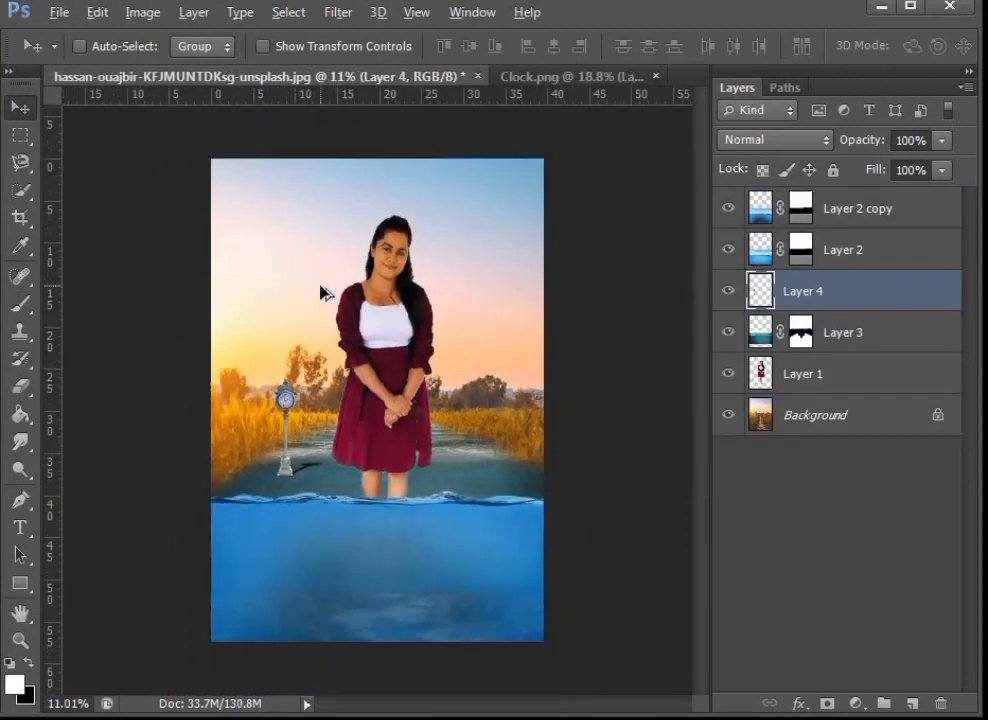
Step: Enlarge the clock to about 267% and stand it left of the woman with its base below the waves
drag(292, 402, 369, 343)
key(ctrl+t)
mouse_move(289, 396)
mouse_down()
mouse_move(274, 384)
mouse_move(290, 384)
mouse_move(286, 398)
mouse_up()
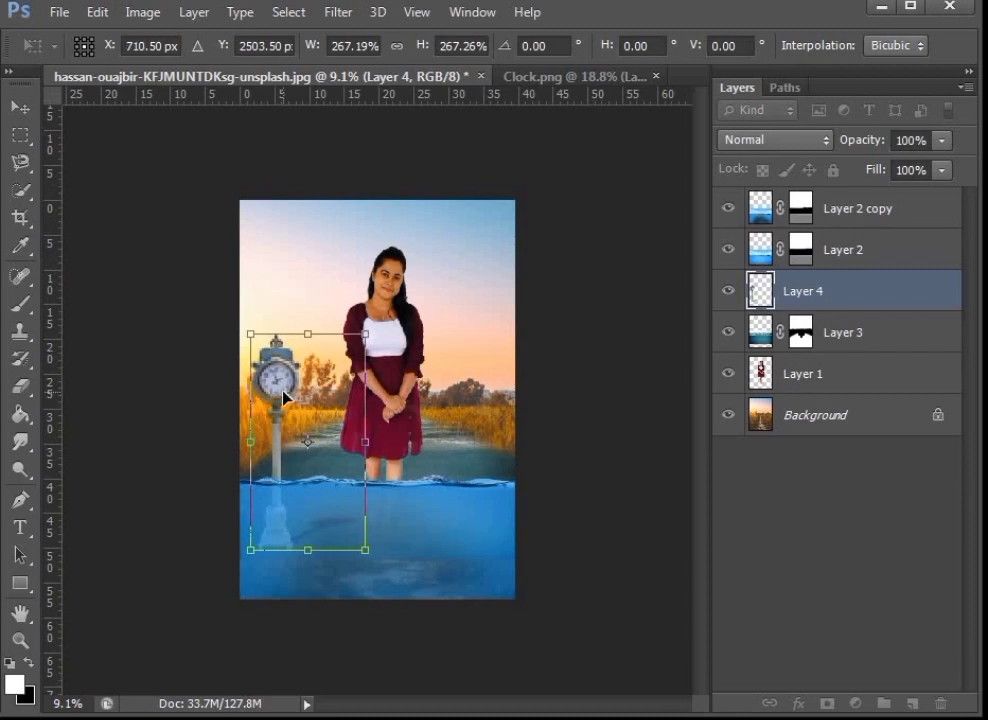
key(Return)
key(ctrl+plus)
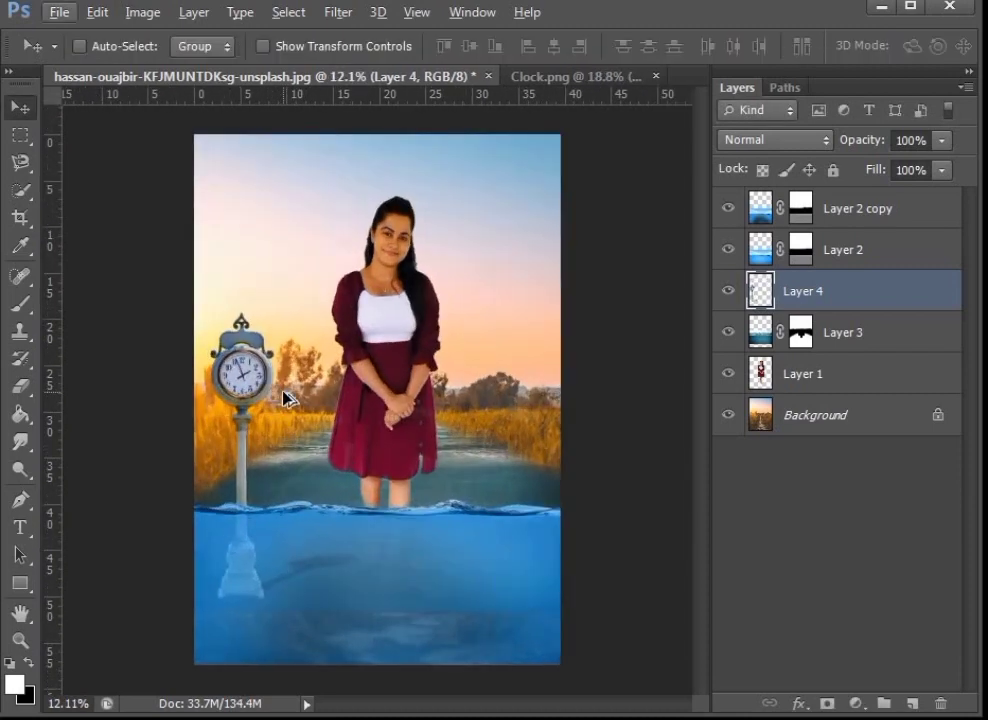
Step: Add a layer mask to the clock's Layer 4 and paint black over the pole just above the waves with a 56 px brush
scroll(243, 523, up, 4)
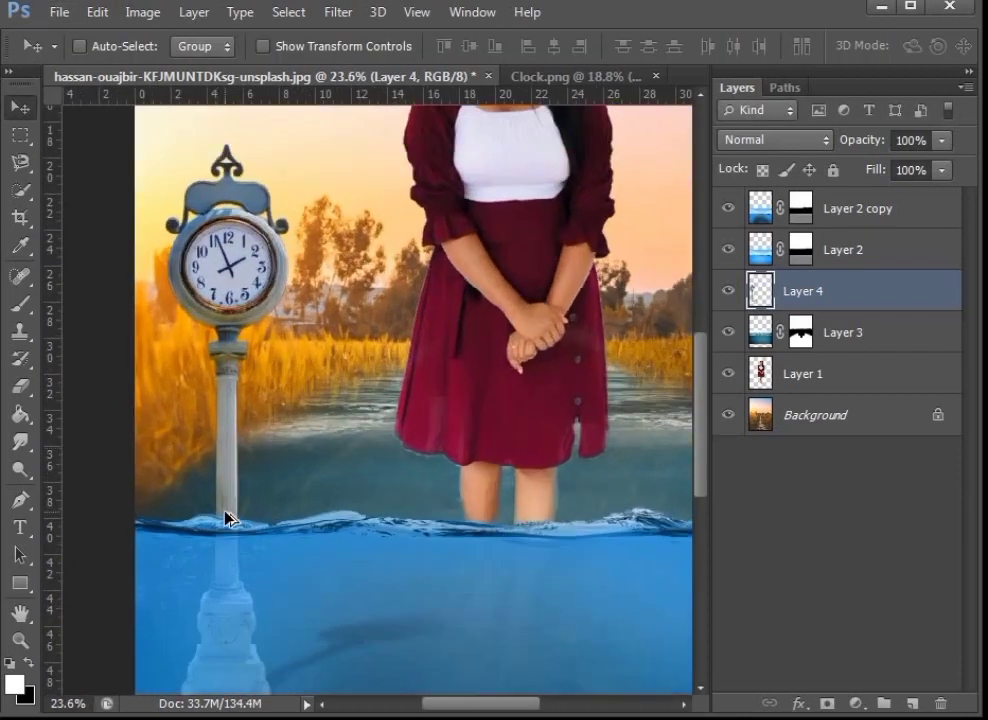
click(826, 705)
key(x)
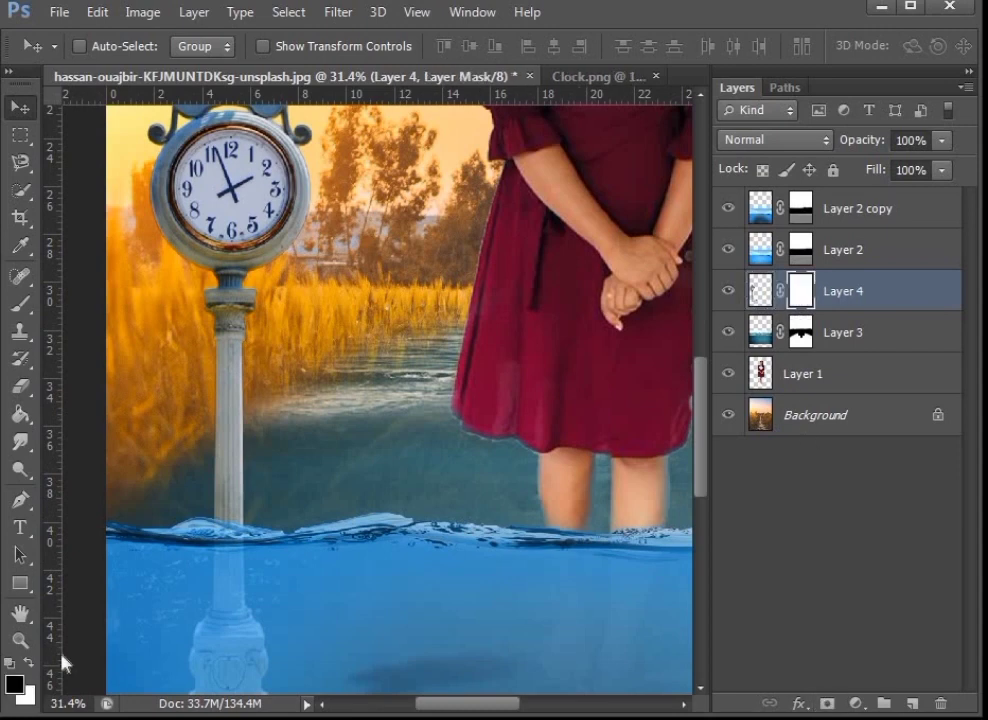
click(20, 303)
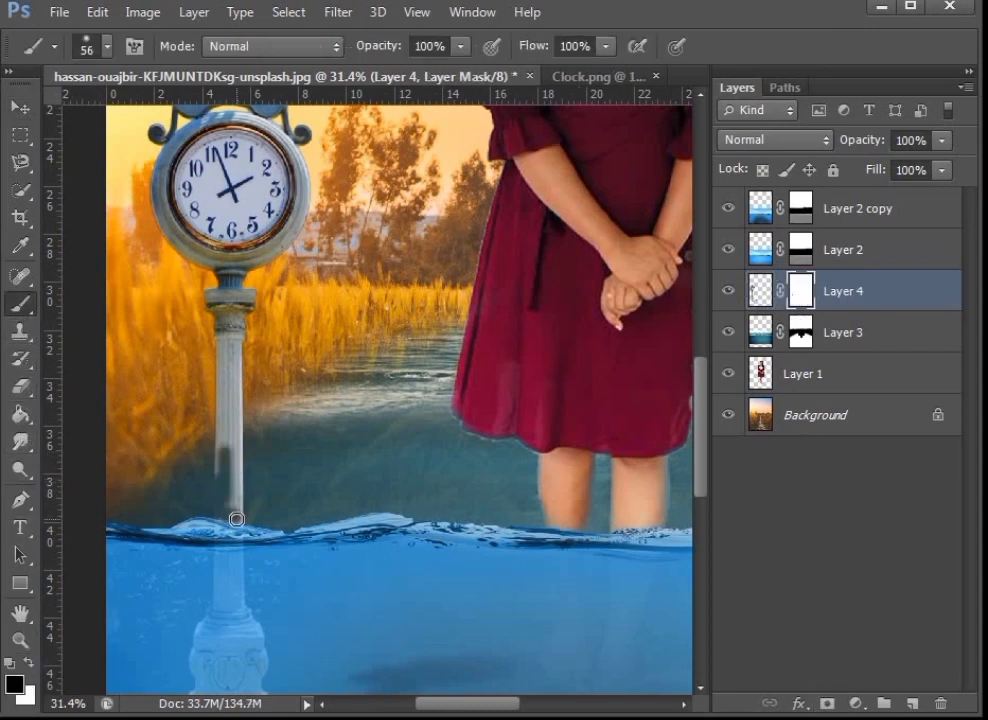
Step: Adjust the brush and paint out the rest of the clock pole between the teal water's edge and the waves on Layer 4's mask
scroll(218, 519, down, 1)
right_click(264, 476)
click(362, 525)
key(Return)
right_click(285, 528)
click(407, 578)
mouse_move(258, 500)
mouse_down()
mouse_move(262, 508)
mouse_move(229, 495)
mouse_move(272, 452)
mouse_move(266, 488)
mouse_up()
click(24, 112)
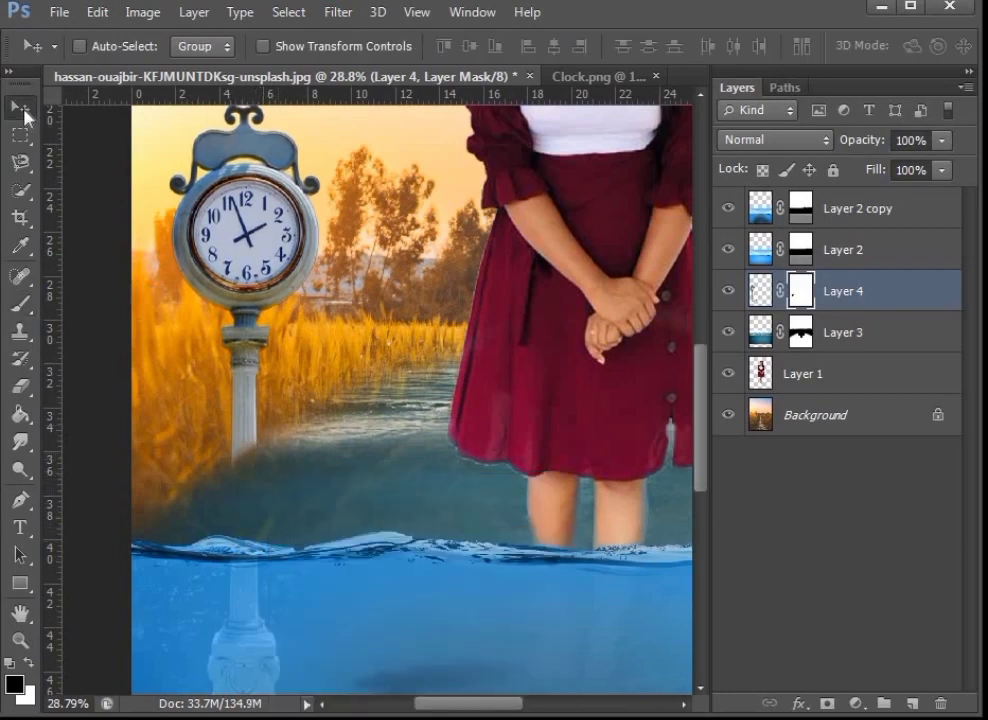
scroll(309, 432, down, 10)
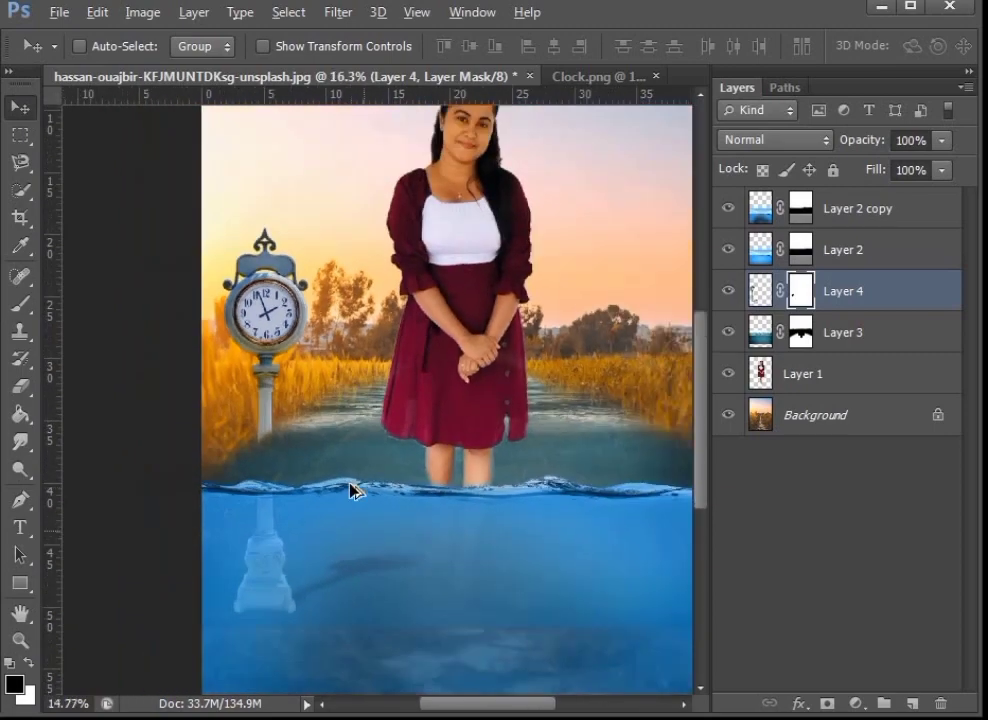
scroll(355, 470, up, 1)
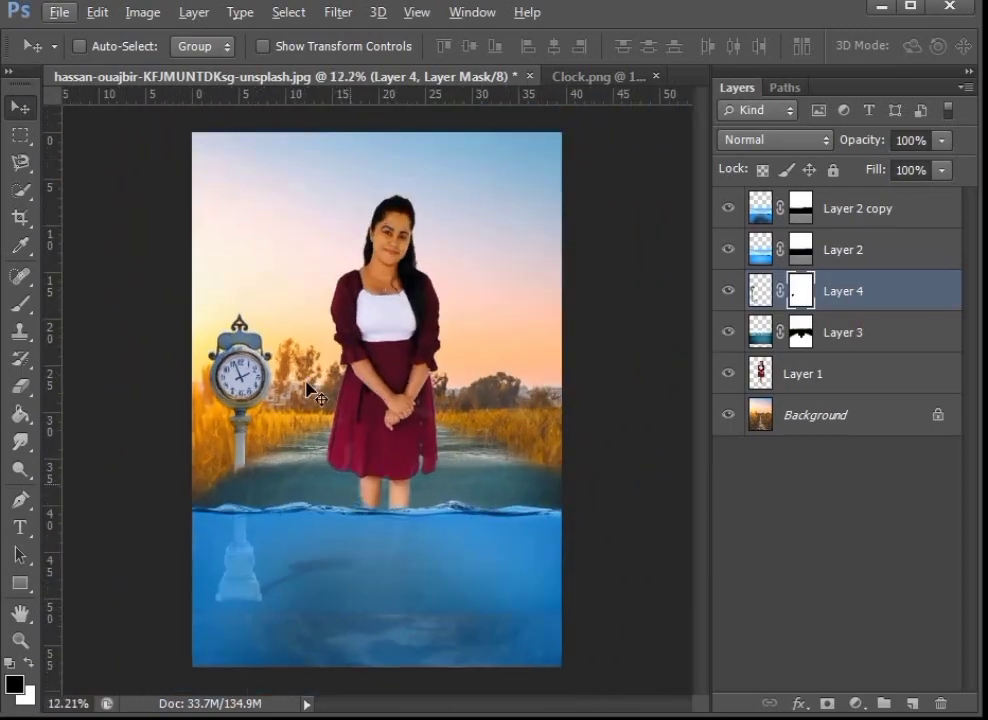
Step: Add Bucket.png to the composite as a layer above Layer 4, scaled down and tilted in the water beside the woman, and close the source files
click(50, 12)
click(122, 67)
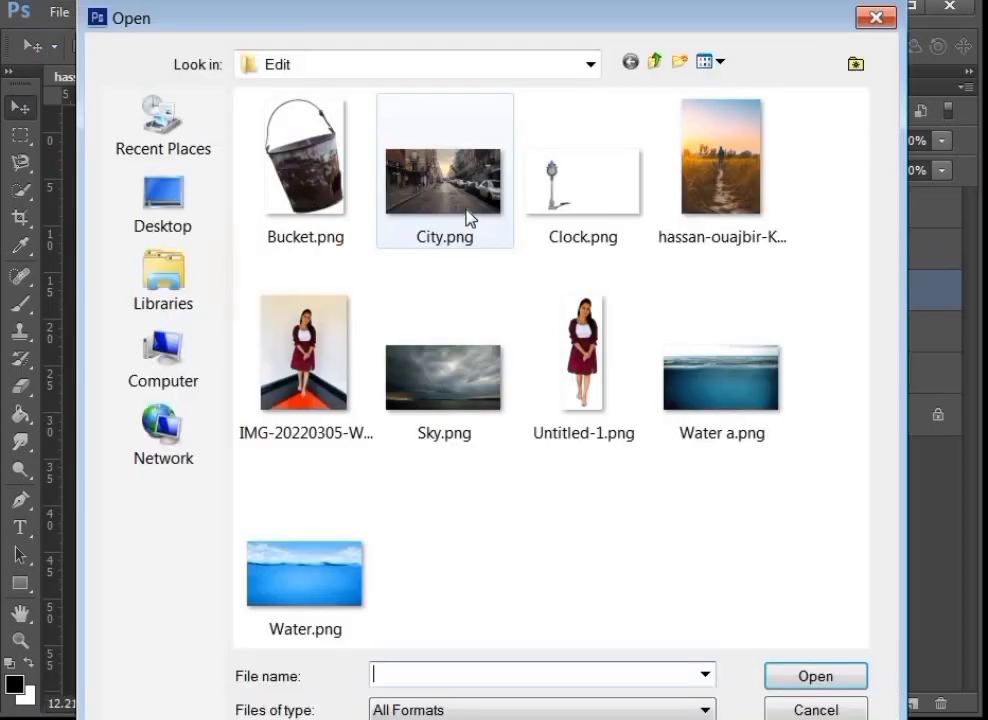
double_click(308, 178)
drag(382, 440, 487, 381)
click(576, 77)
click(655, 77)
key(ctrl+t)
key(Return)
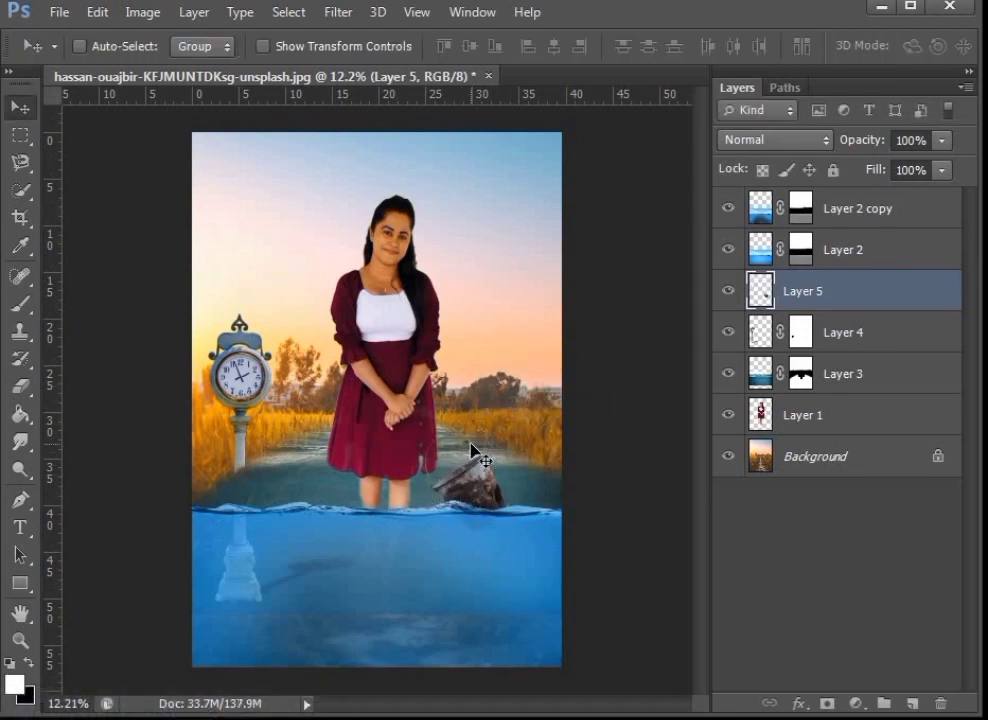
Step: Flip the bucket horizontally, rotate it about 4° and lower it slightly into the water
key(ctrl+t)
right_click(472, 465)
click(543, 440)
mouse_move(493, 486)
mouse_down()
mouse_move(483, 490)
mouse_move(491, 499)
mouse_up()
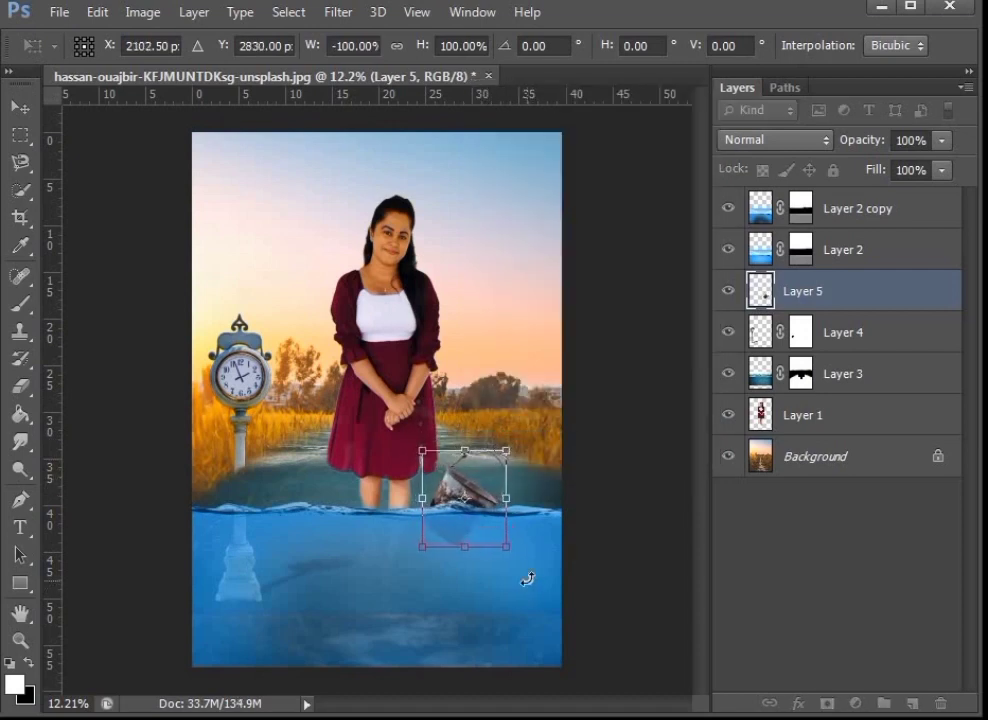
drag(523, 415, 528, 428)
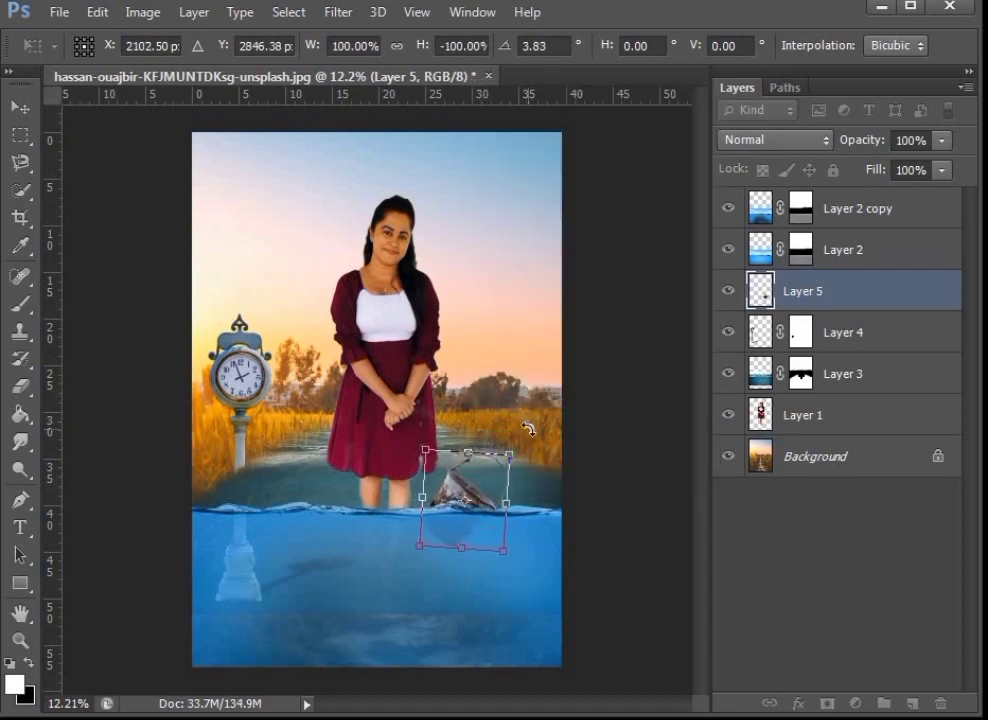
key(Down)
key(Down)
key(Return)
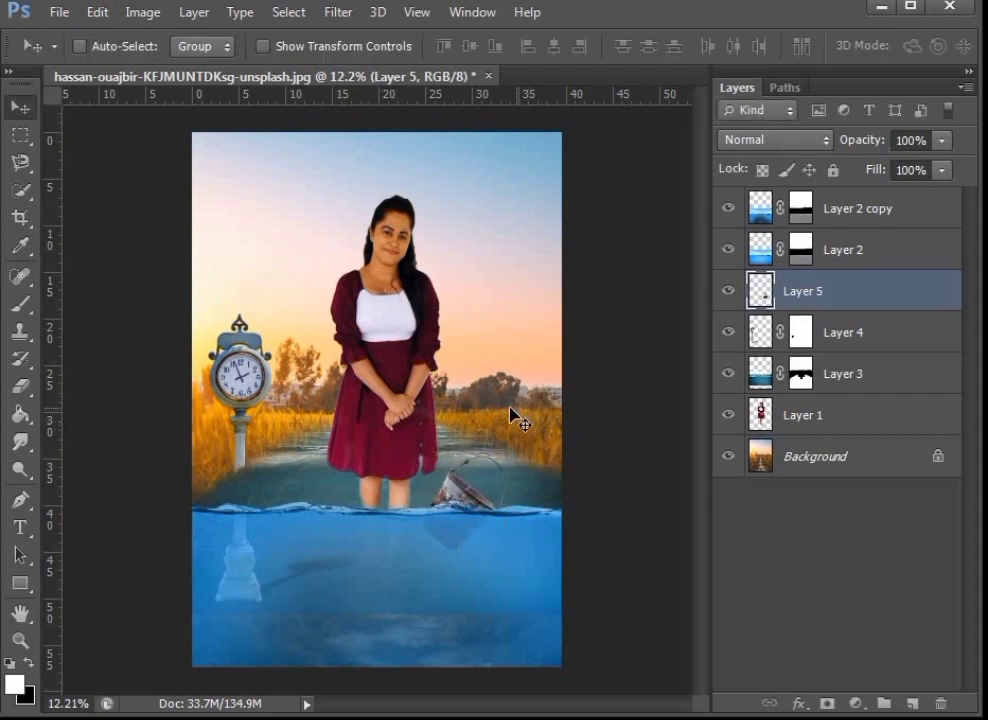
Step: Move the bucket's Layer 5 above Layer 2 and nudge the bucket slightly to the right
drag(843, 298, 837, 245)
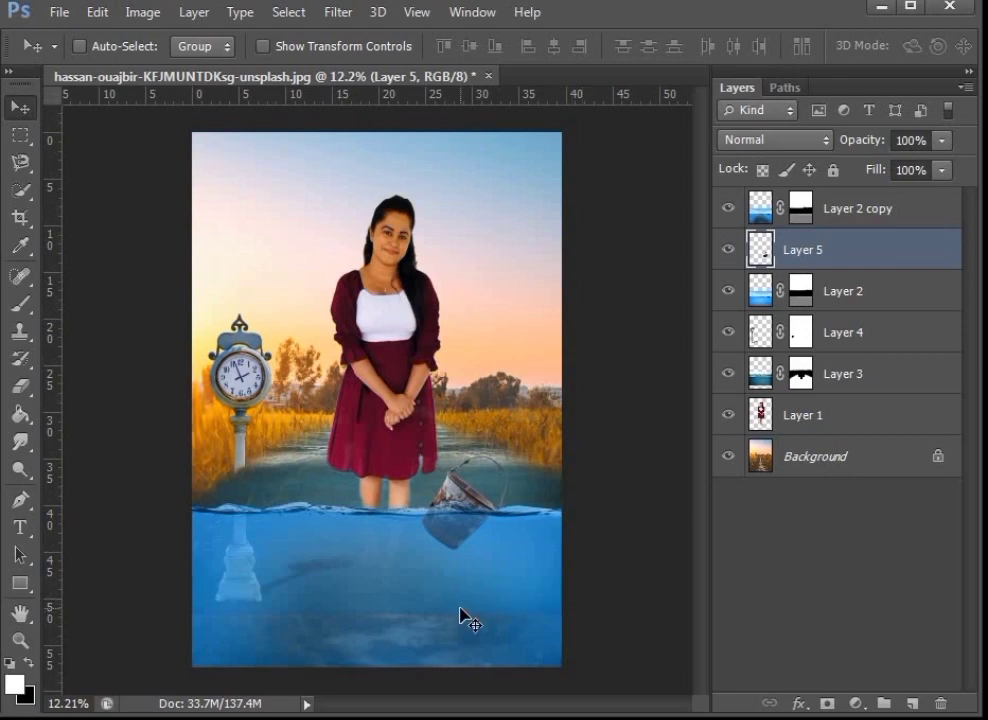
key(shift+Right)
key(shift+Right)
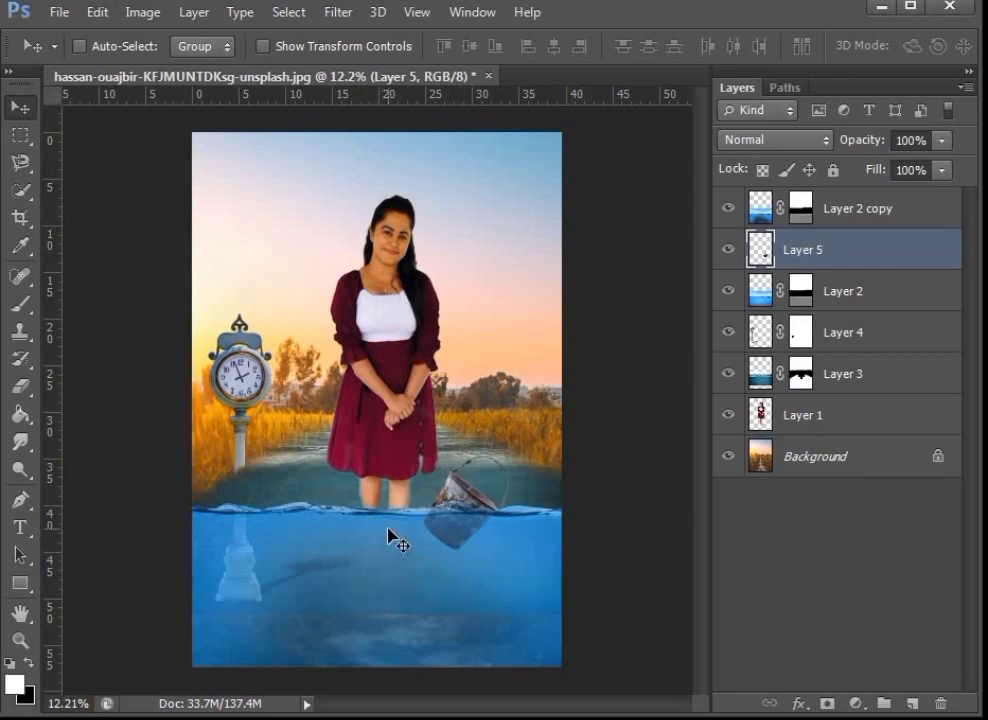
Step: Open Sky.png and bring the stormy sky into the composite as a new layer above Layer 5
click(74, 13)
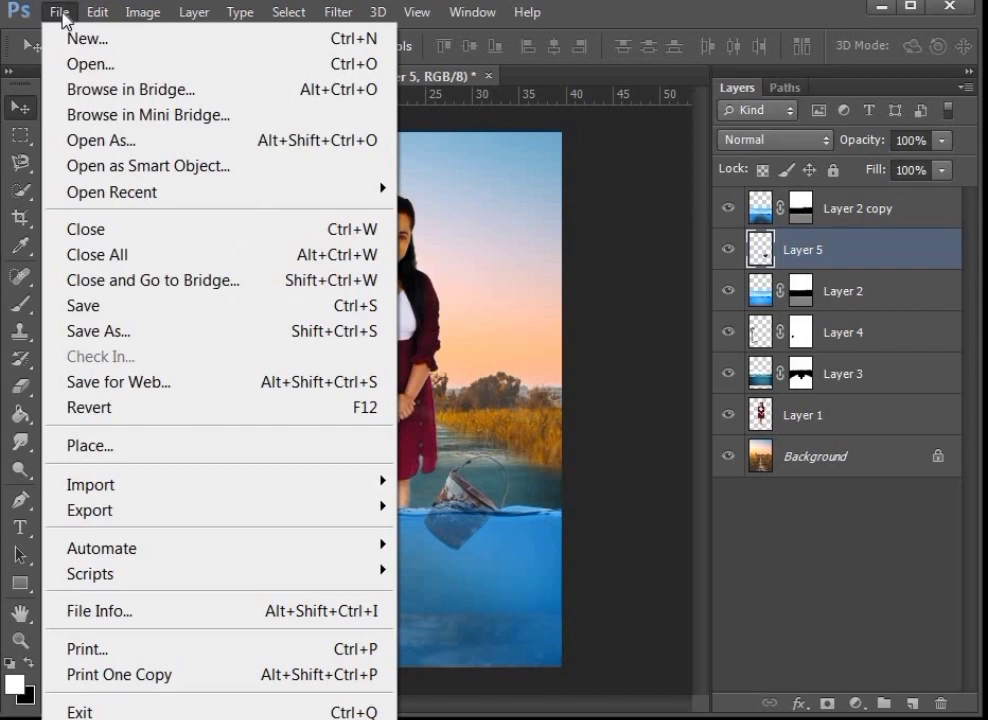
click(198, 66)
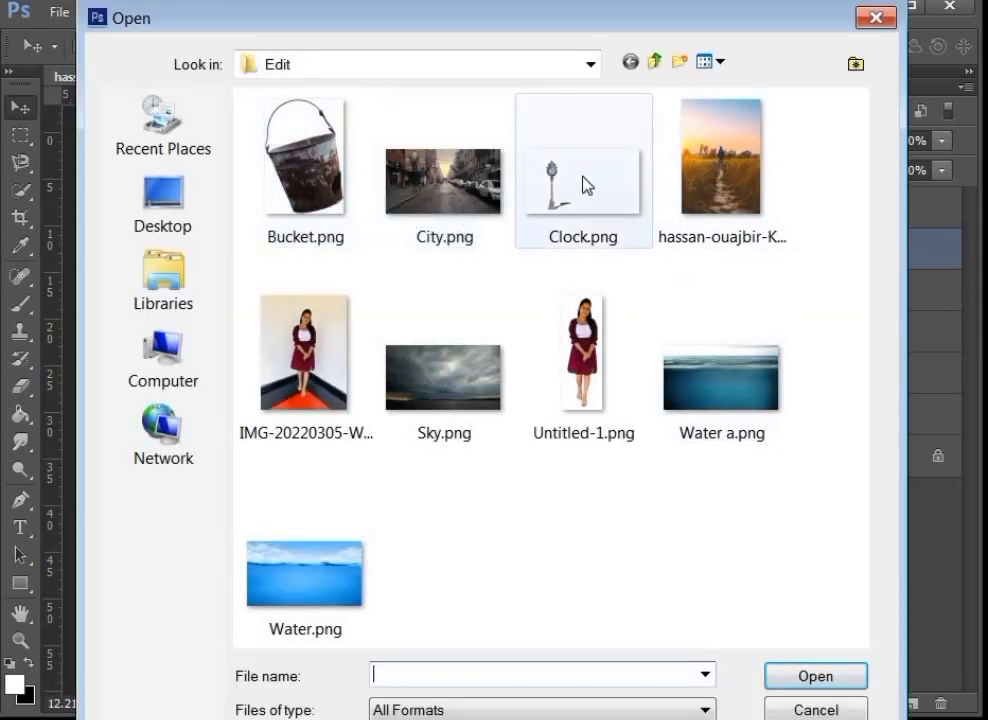
click(462, 375)
double_click(462, 375)
drag(470, 379, 330, 367)
Step: Enlarge the stormy sky to cover the full width and upper part of the composite, and close Sky.png
key(ctrl+t)
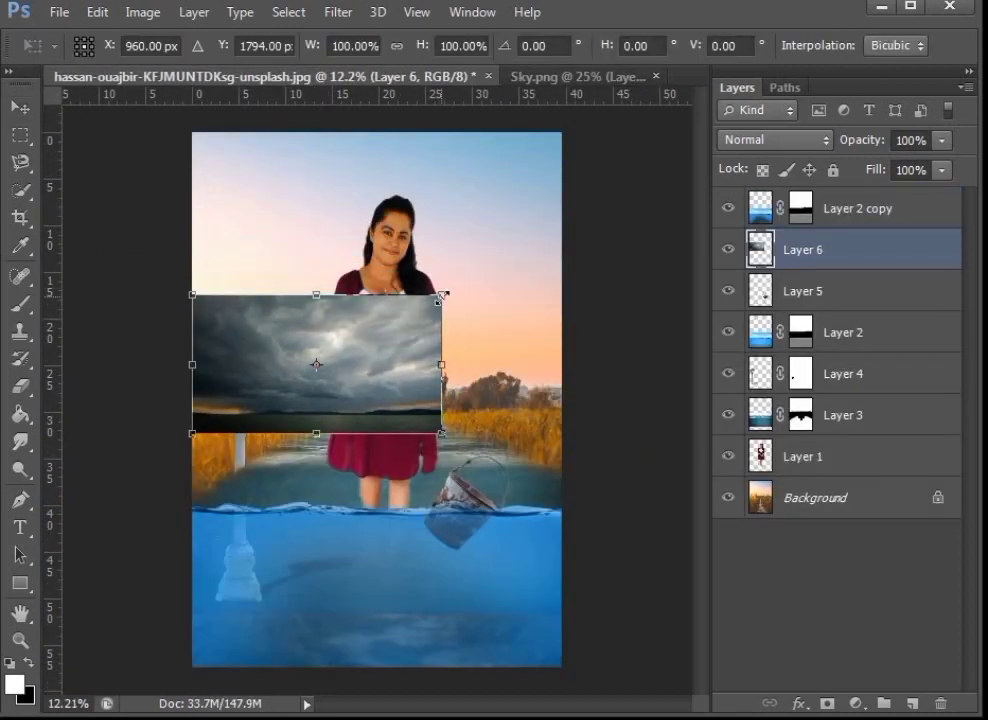
drag(443, 296, 569, 126)
drag(192, 194, 115, 130)
drag(304, 265, 309, 247)
key(Return)
click(656, 76)
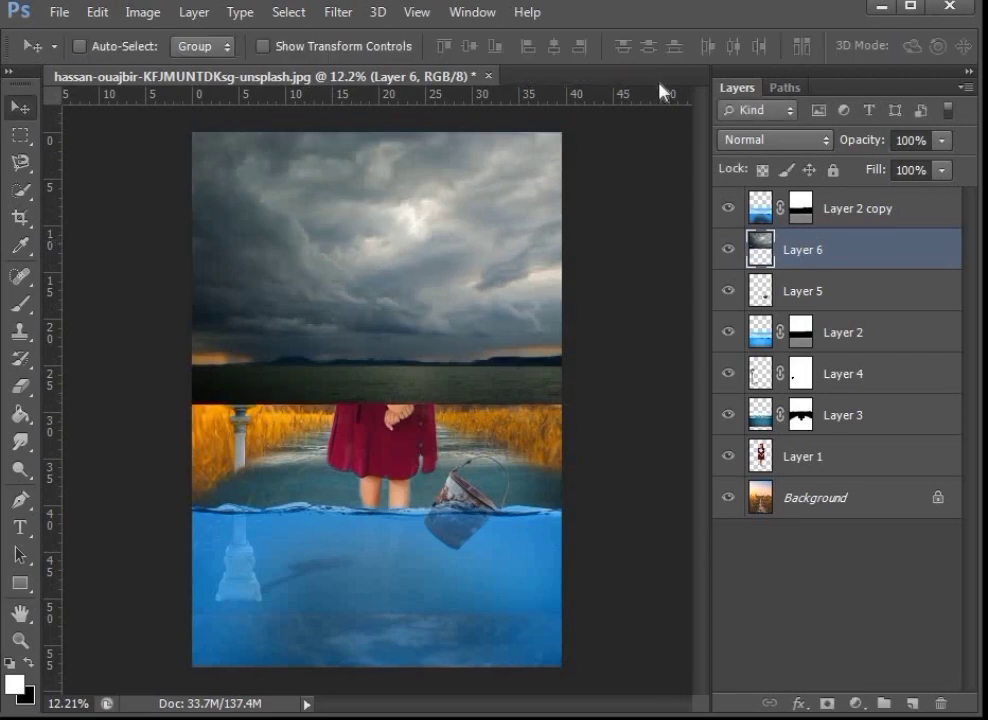
Step: Set Layer 6 to 80% opacity and erase its lower part over the clock, trees and field with a 504 px eraser at 100% opacity
click(866, 146)
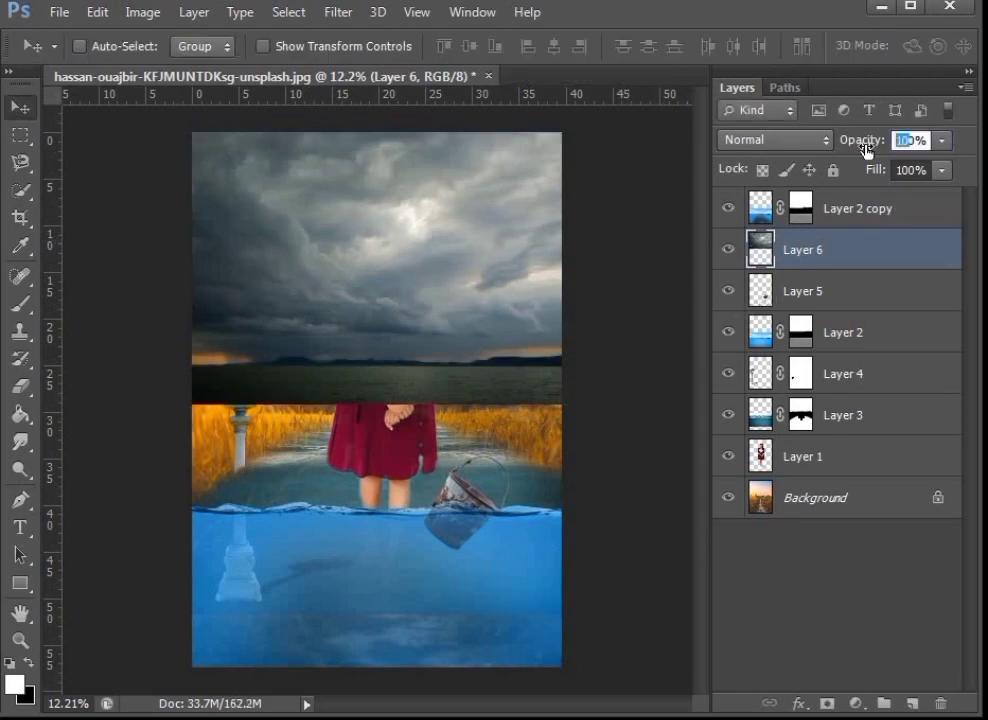
key(Return)
click(21, 386)
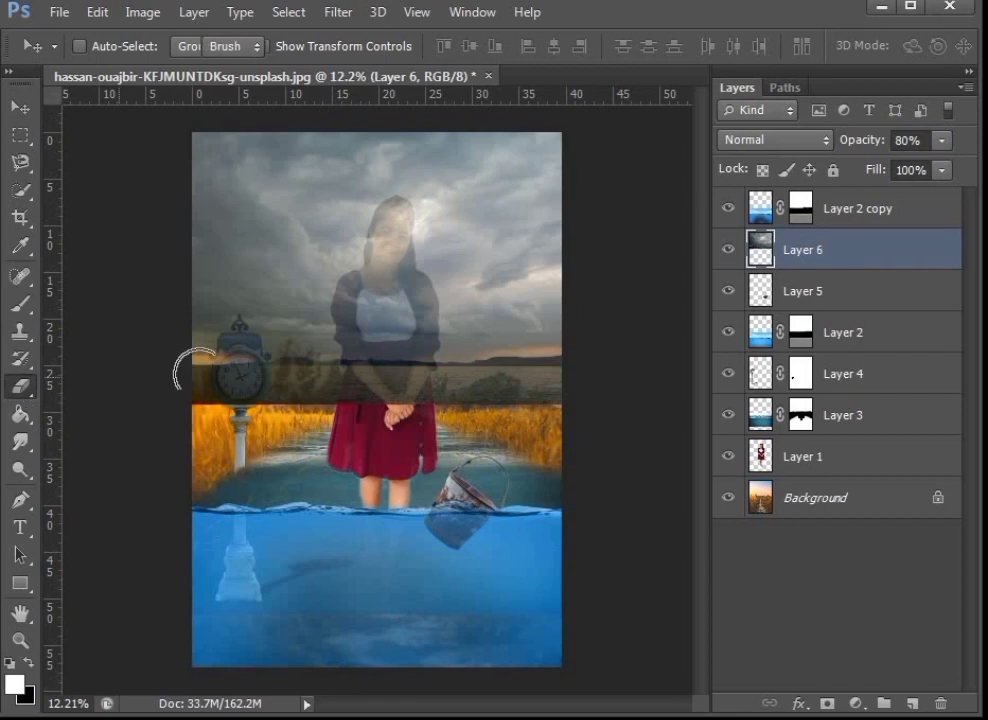
drag(212, 368, 250, 390)
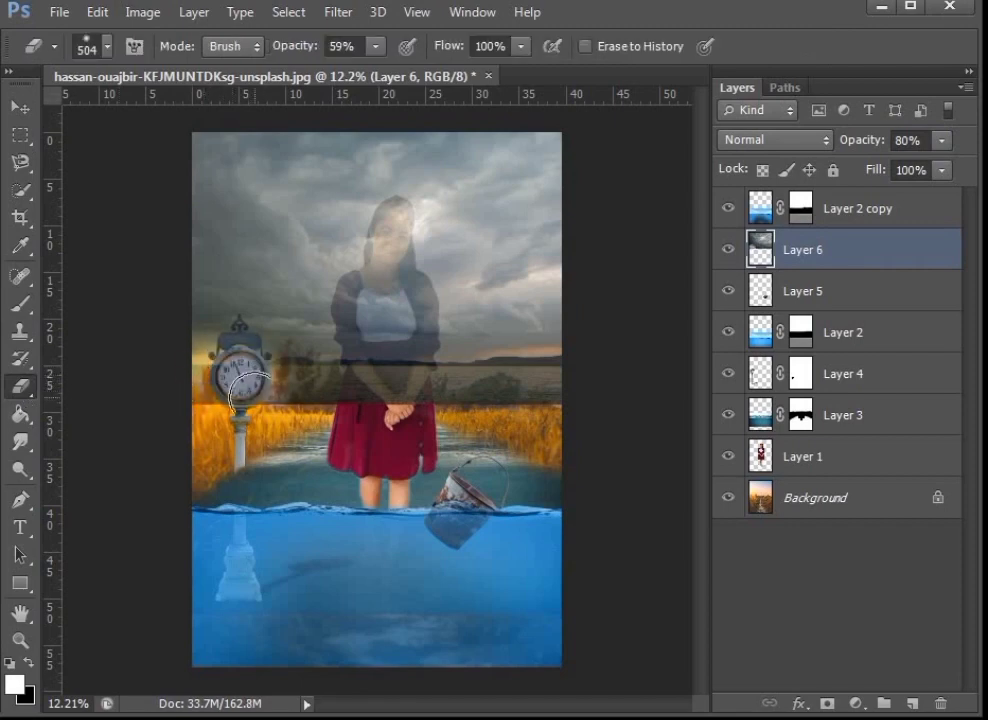
click(383, 48)
mouse_move(322, 388)
mouse_down()
mouse_move(178, 390)
mouse_move(265, 380)
mouse_move(225, 340)
mouse_move(285, 342)
mouse_move(268, 379)
mouse_up()
mouse_move(238, 315)
mouse_down()
mouse_move(365, 292)
mouse_move(462, 400)
mouse_up()
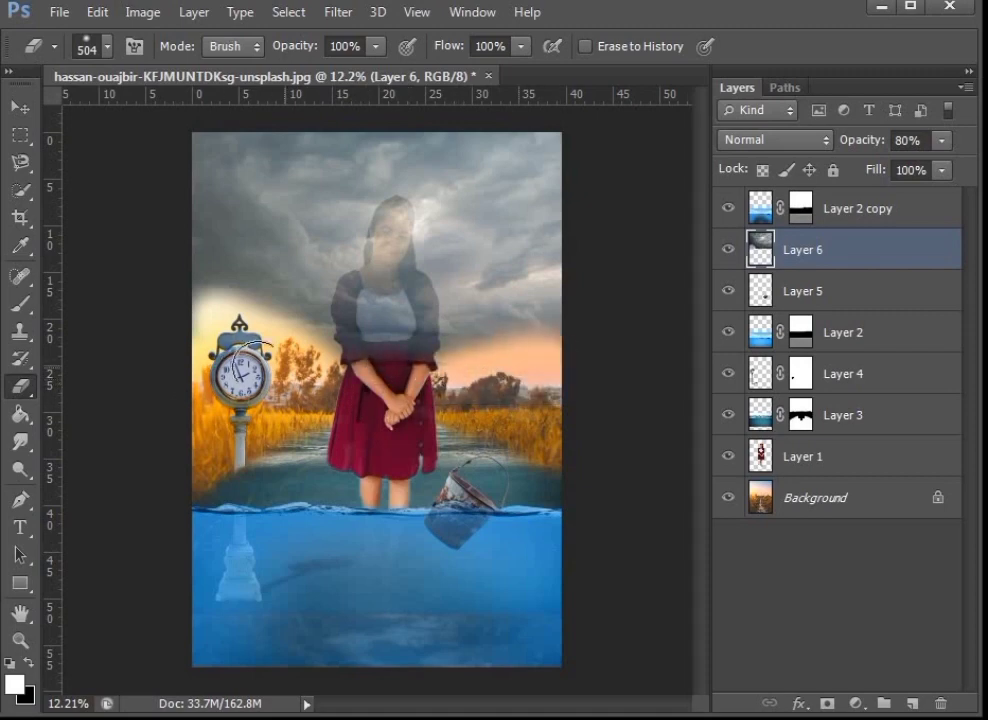
Step: Extend the erased area of the sky above the clock and the right-hand trees with the eraser at 81% opacity
right_click(364, 340)
click(375, 46)
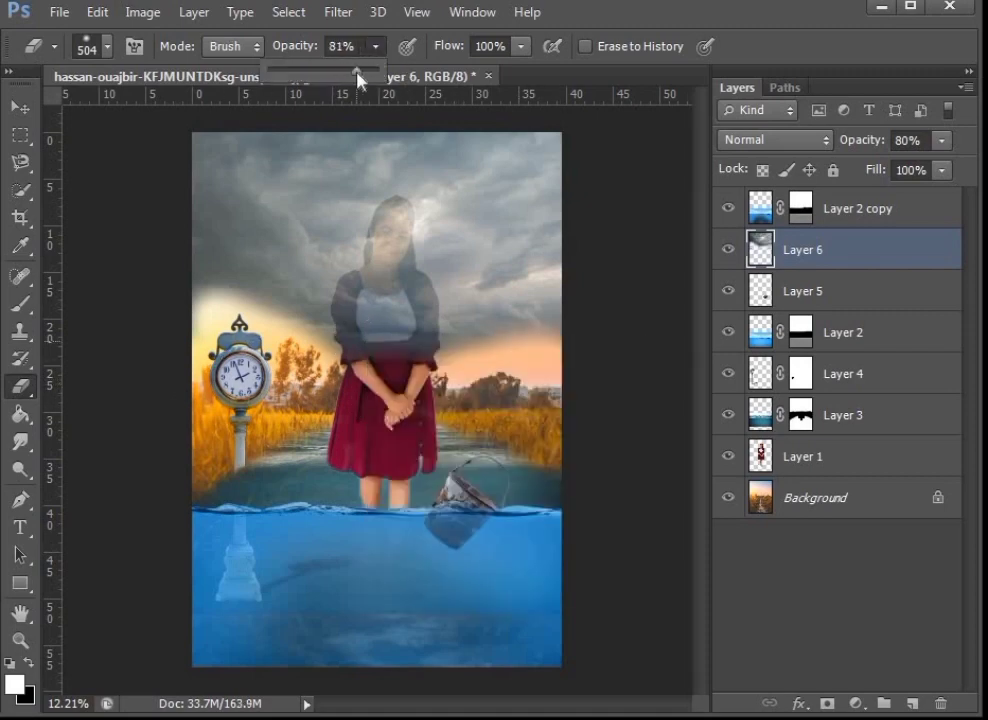
mouse_move(322, 350)
mouse_down()
mouse_move(265, 296)
mouse_move(208, 303)
mouse_move(200, 255)
mouse_move(195, 325)
mouse_move(256, 328)
mouse_up()
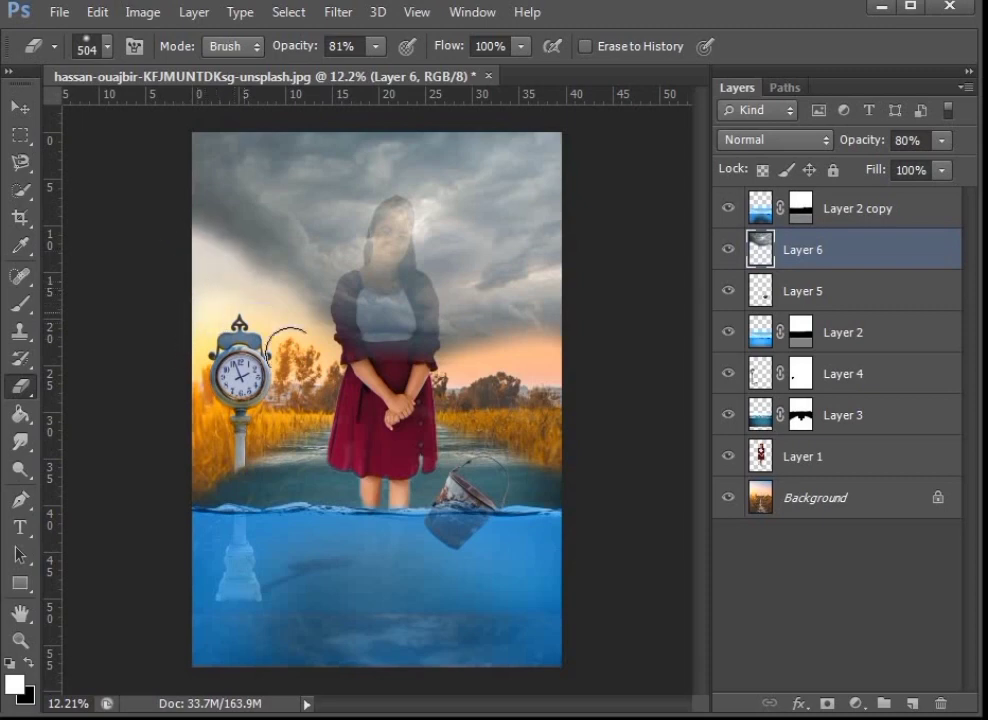
drag(421, 378, 527, 333)
Step: Soften the sky's left and right edges with the eraser at 51% opacity, and move Layer 6 below the woman's Layer 1
click(376, 46)
drag(352, 80, 346, 72)
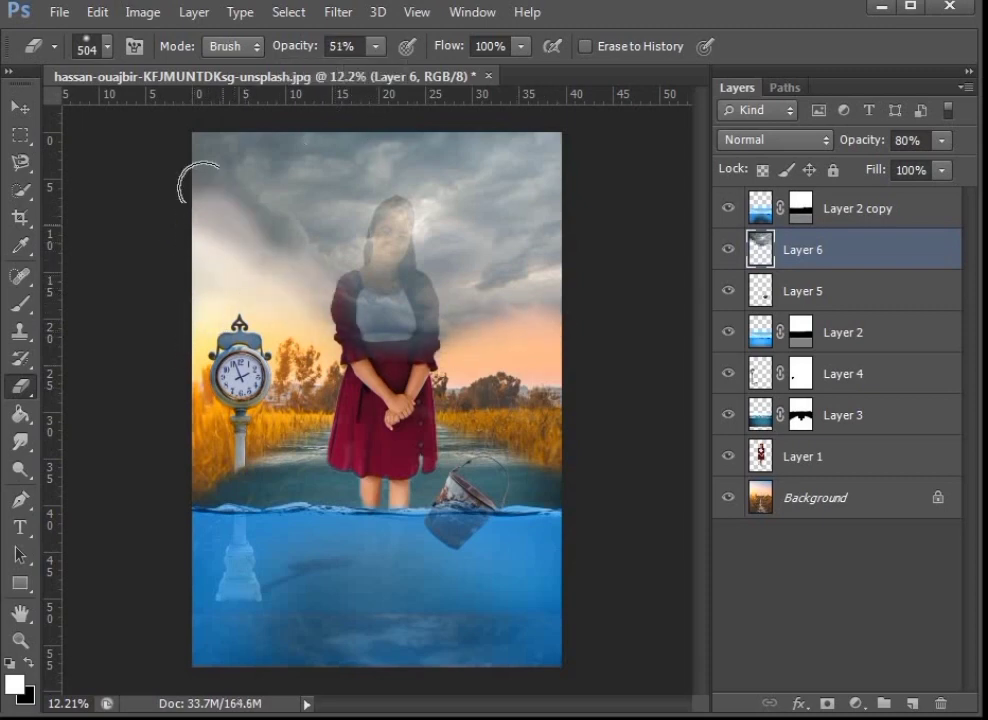
drag(209, 199, 183, 157)
drag(536, 311, 557, 299)
drag(848, 286, 842, 470)
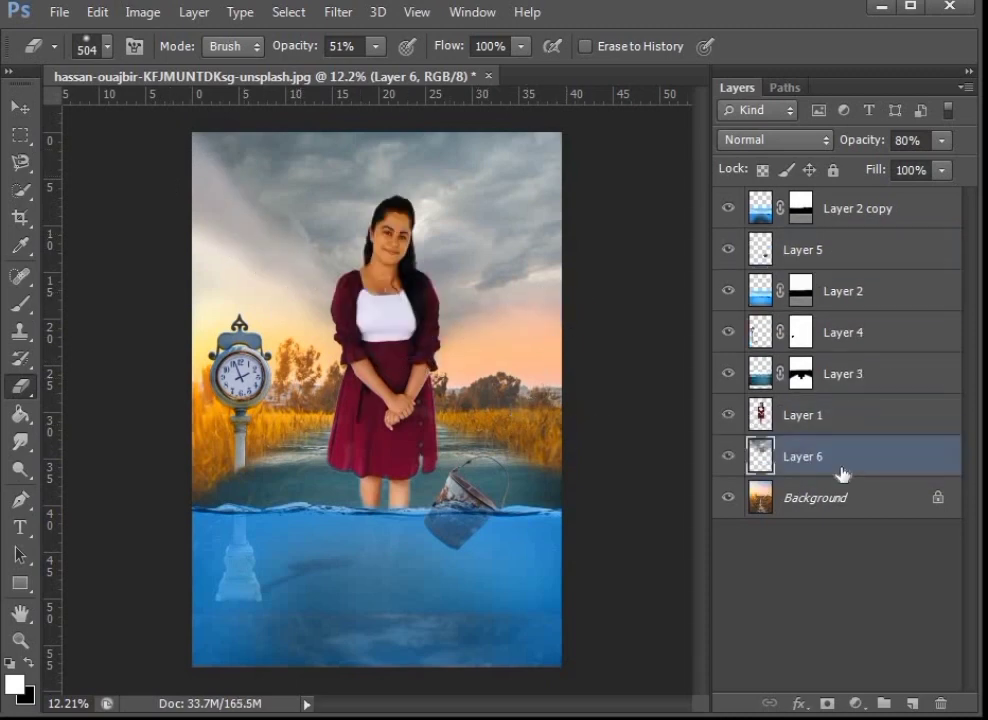
Step: Add a Curves adjustment with a gentle S-curve that lifts highlights and darkens shadows, and move it to the top of the layer stack
click(857, 704)
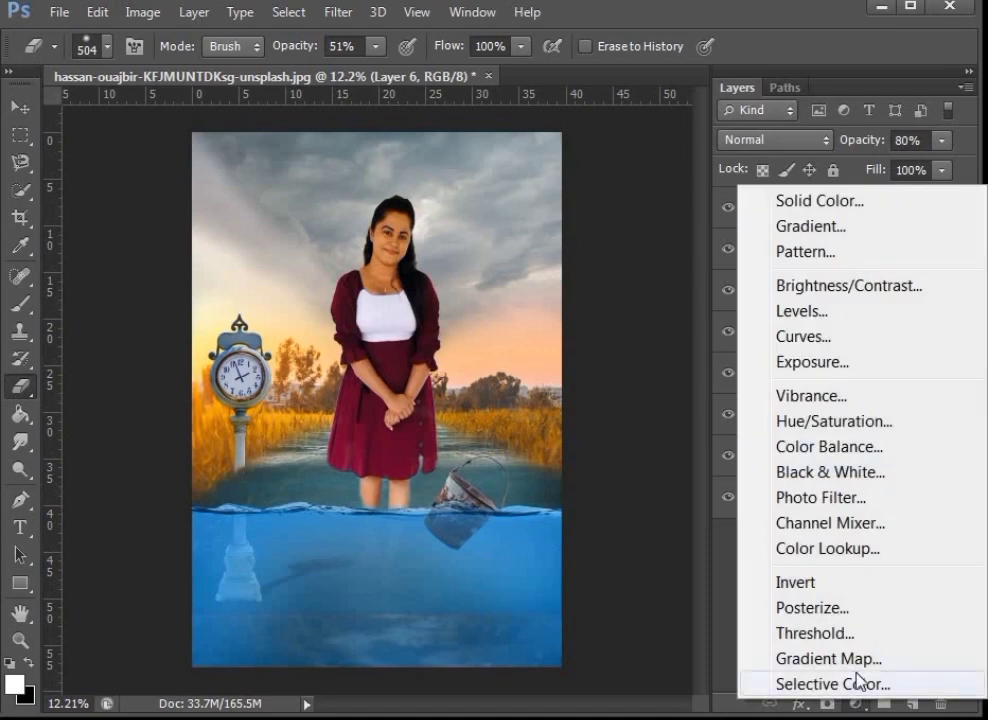
click(824, 338)
click(889, 578)
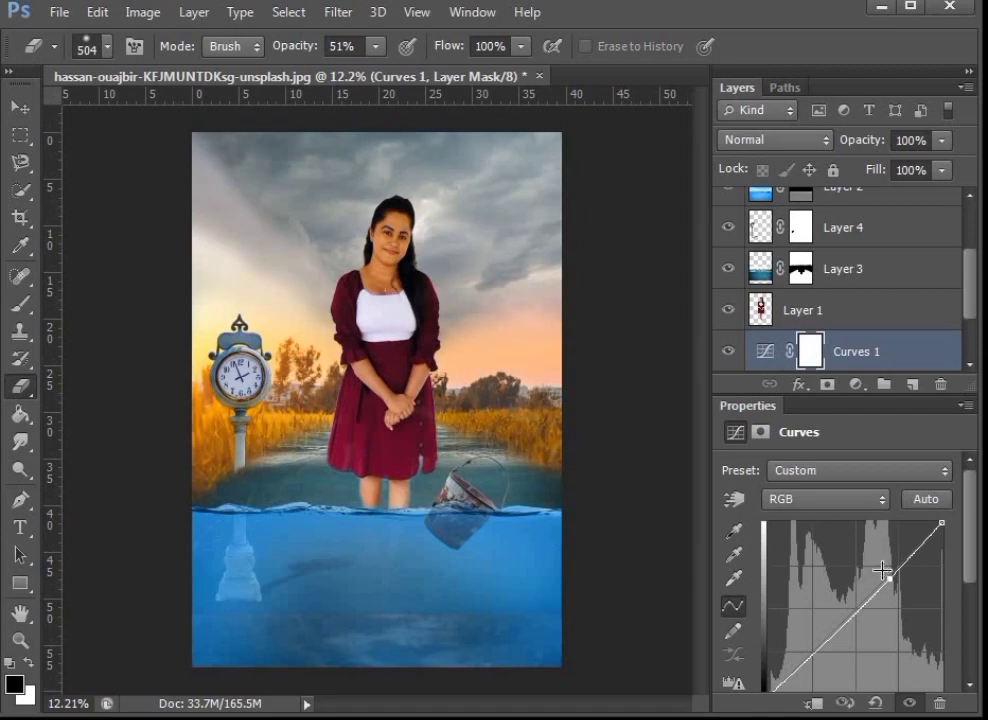
drag(889, 578, 889, 565)
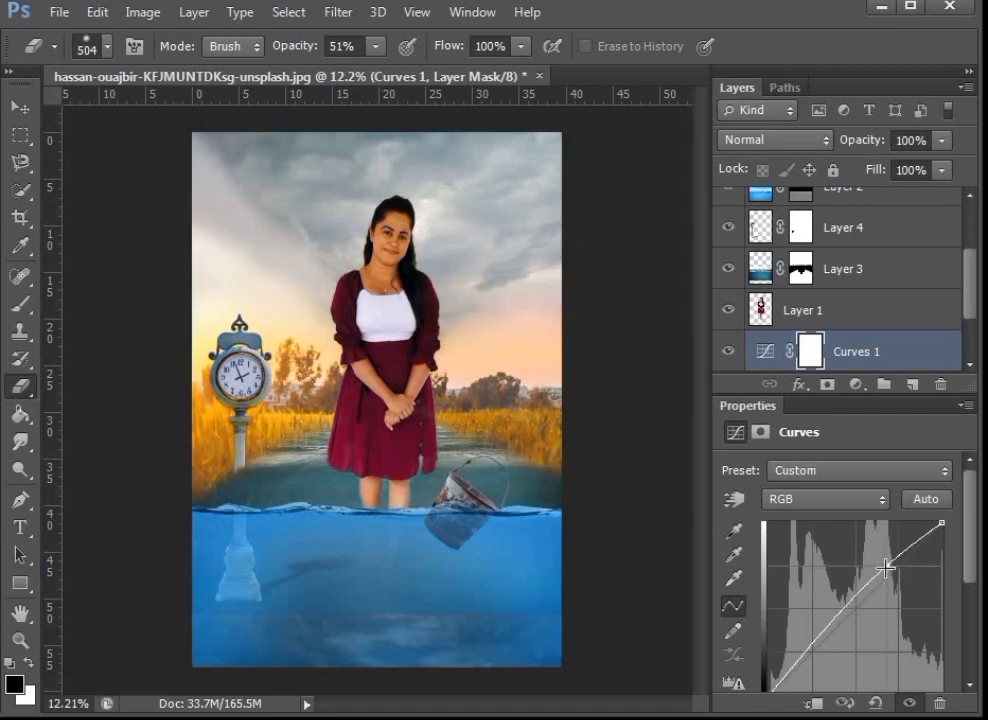
drag(822, 633, 829, 645)
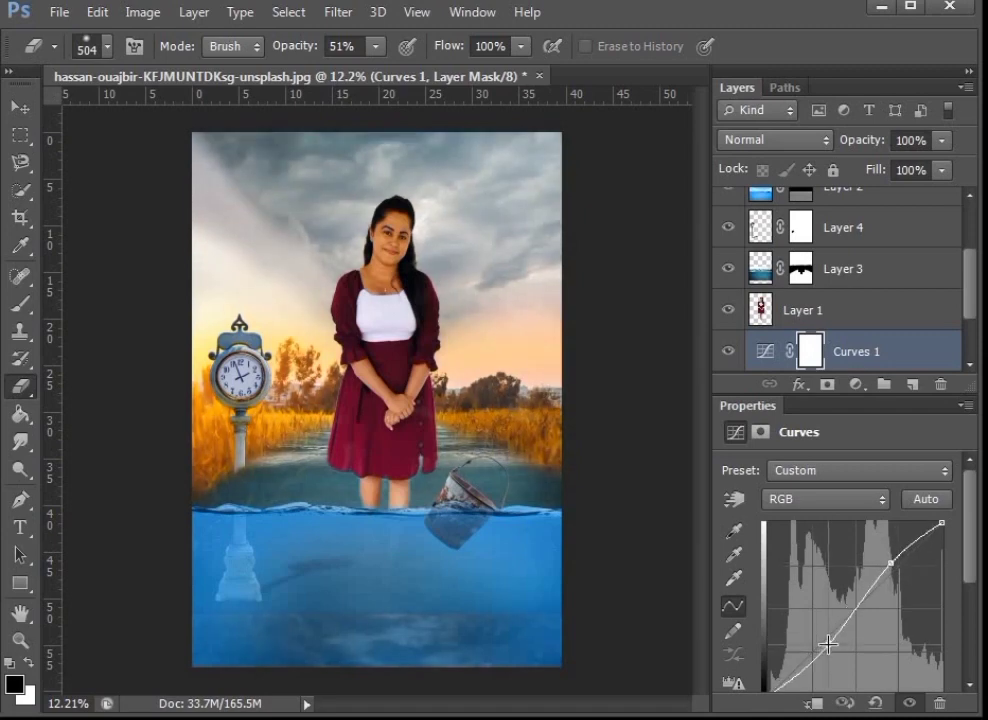
drag(857, 365, 885, 232)
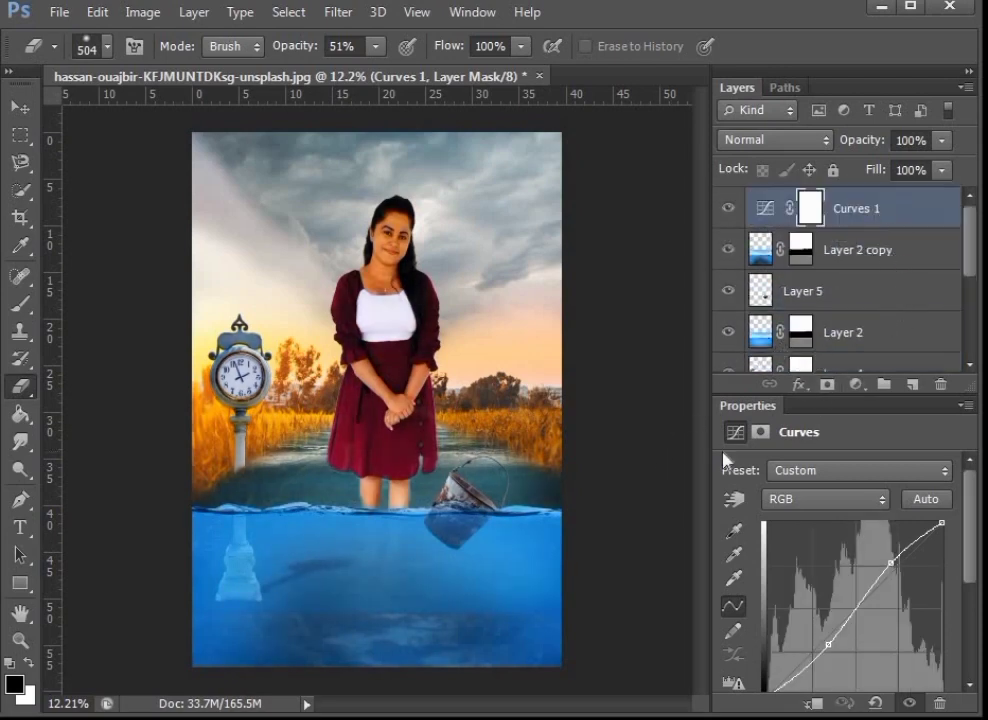
Step: Reveal the woman's underwater legs and the lower background by painting Layer 3's mask black with a soft brush of about 494 px
click(966, 406)
click(665, 703)
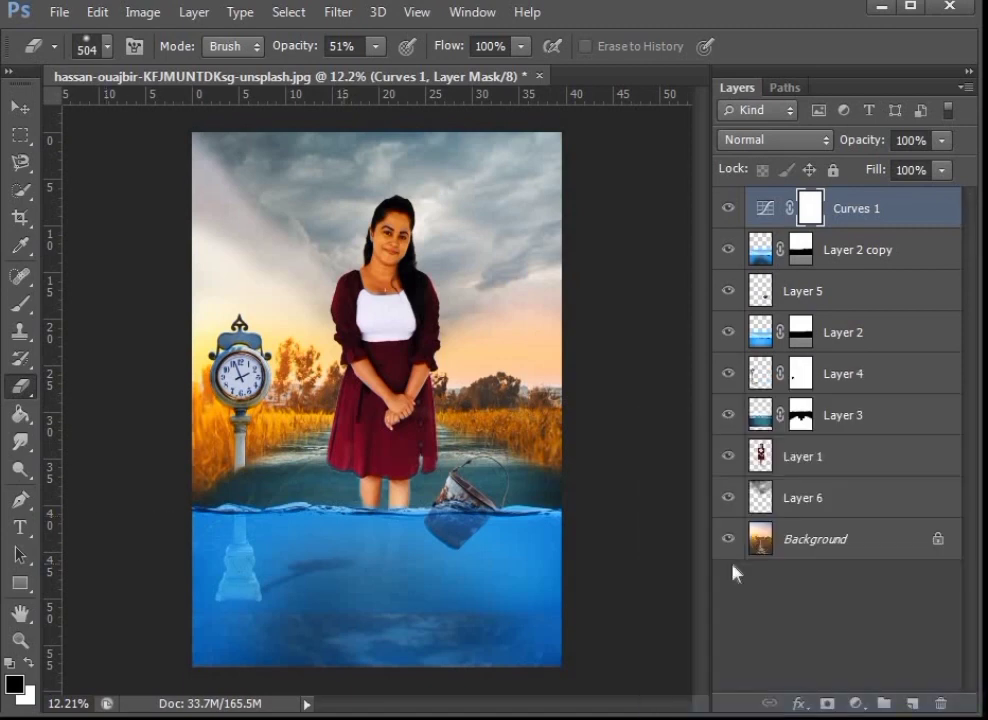
click(819, 427)
click(800, 415)
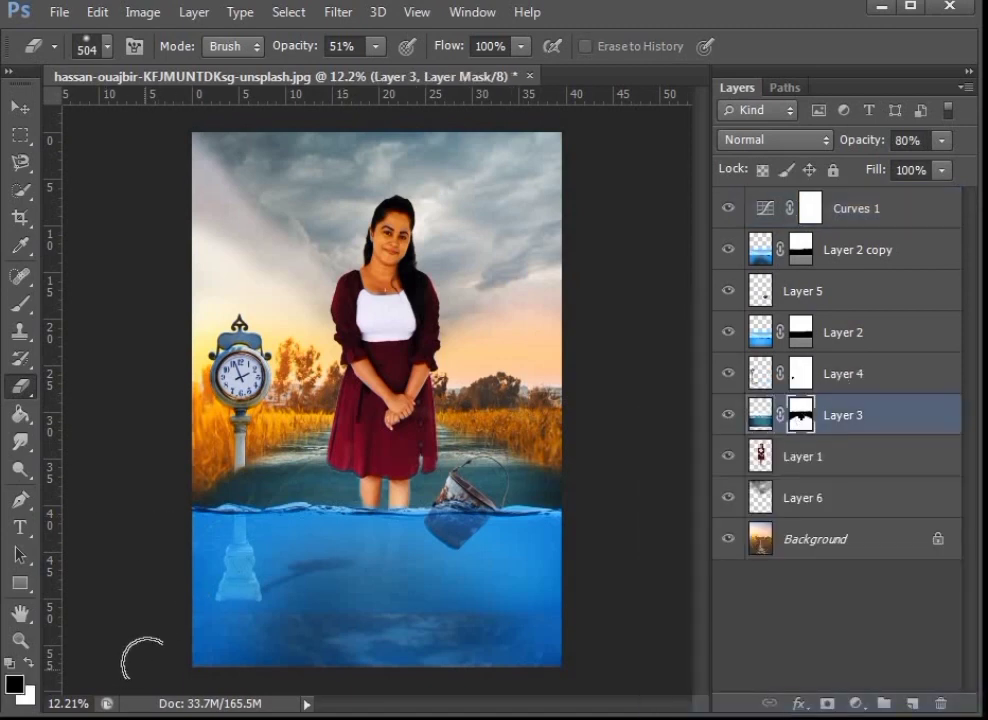
click(20, 303)
right_click(272, 525)
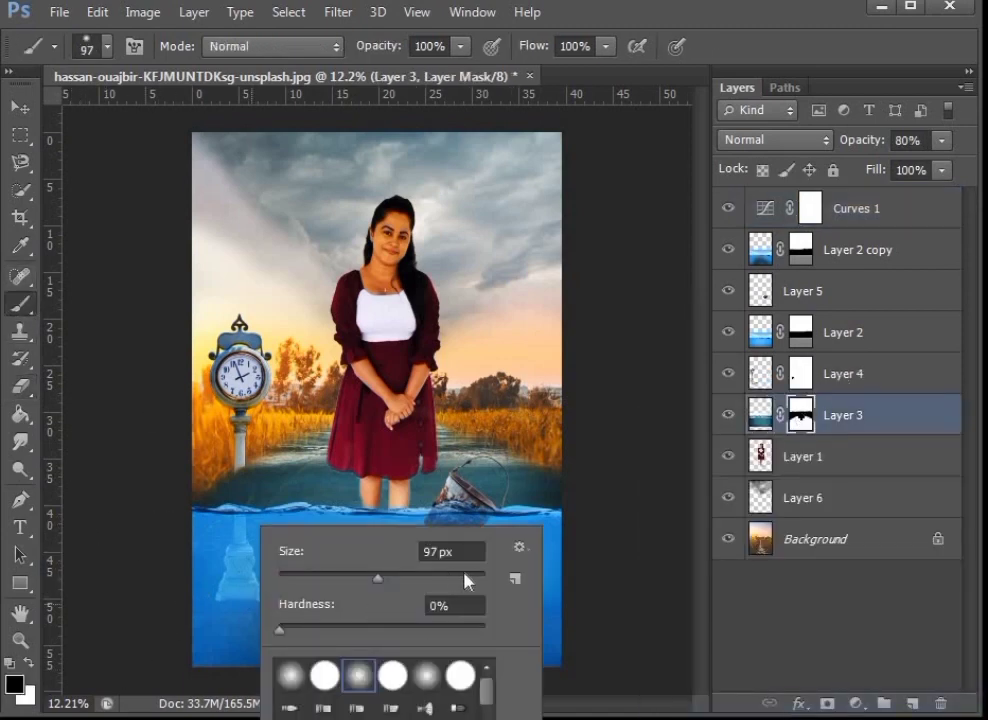
click(431, 576)
key(Return)
drag(288, 595, 397, 592)
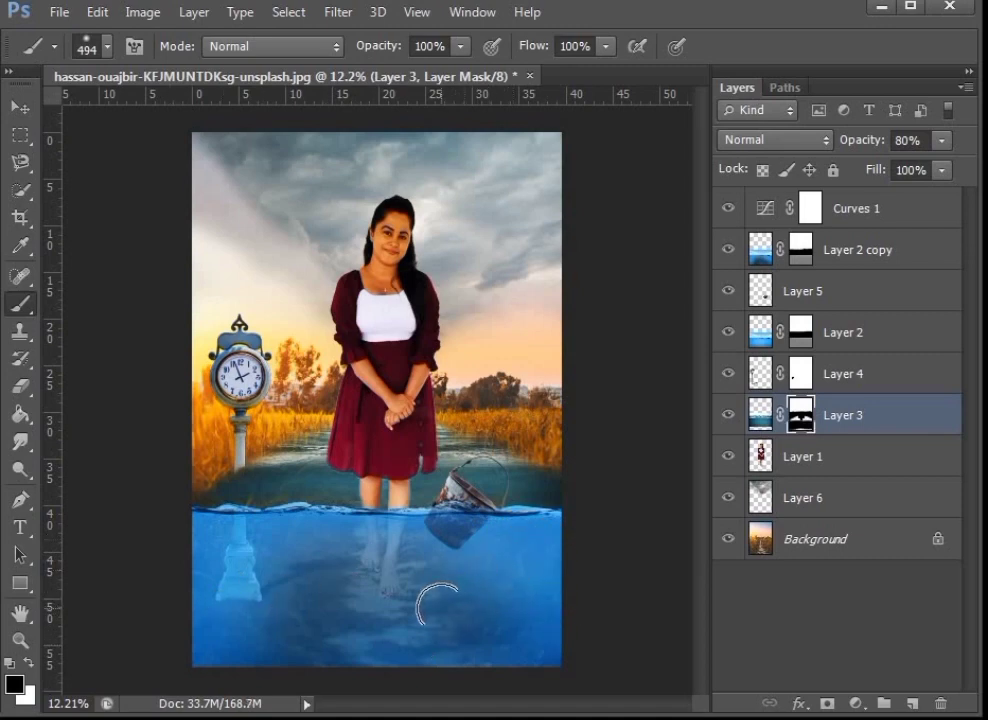
Step: Paint white on Layer 3's mask beside the clock post above the waterline, and undo the last stroke near the woman's leg
scroll(322, 540, up, 5)
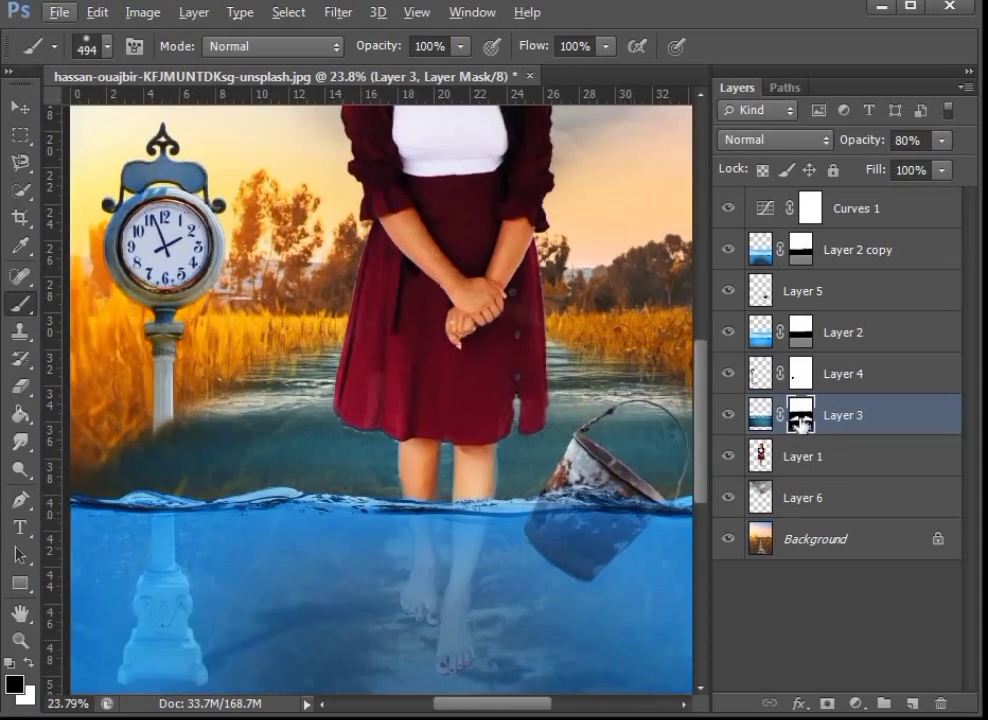
click(29, 663)
drag(132, 452, 170, 457)
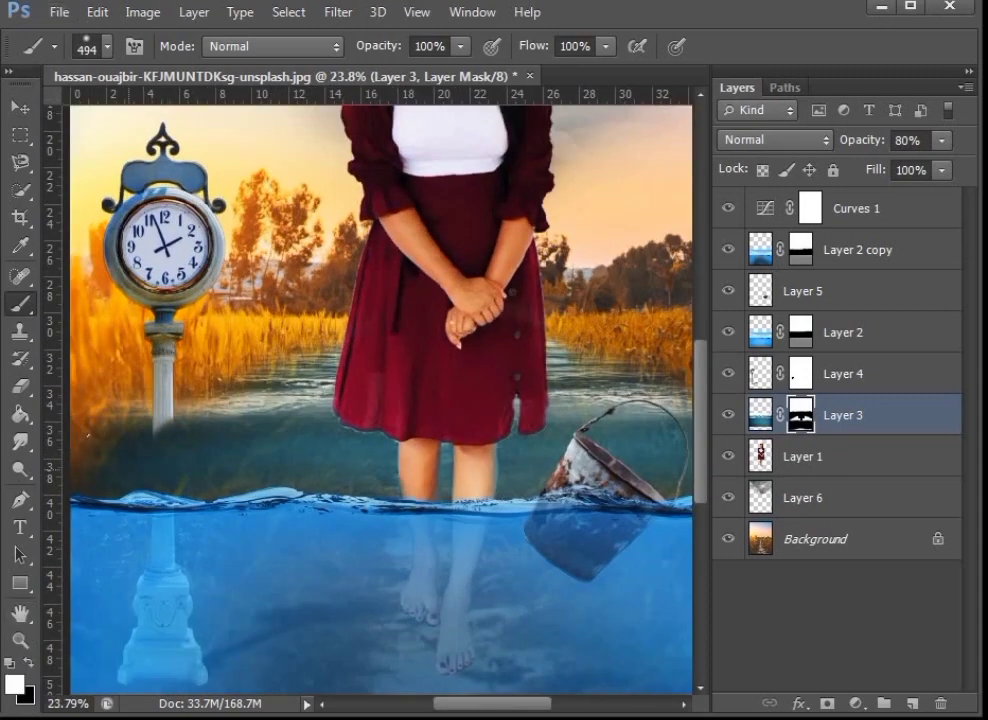
mouse_move(281, 468)
mouse_down()
mouse_move(365, 470)
mouse_move(281, 472)
mouse_up()
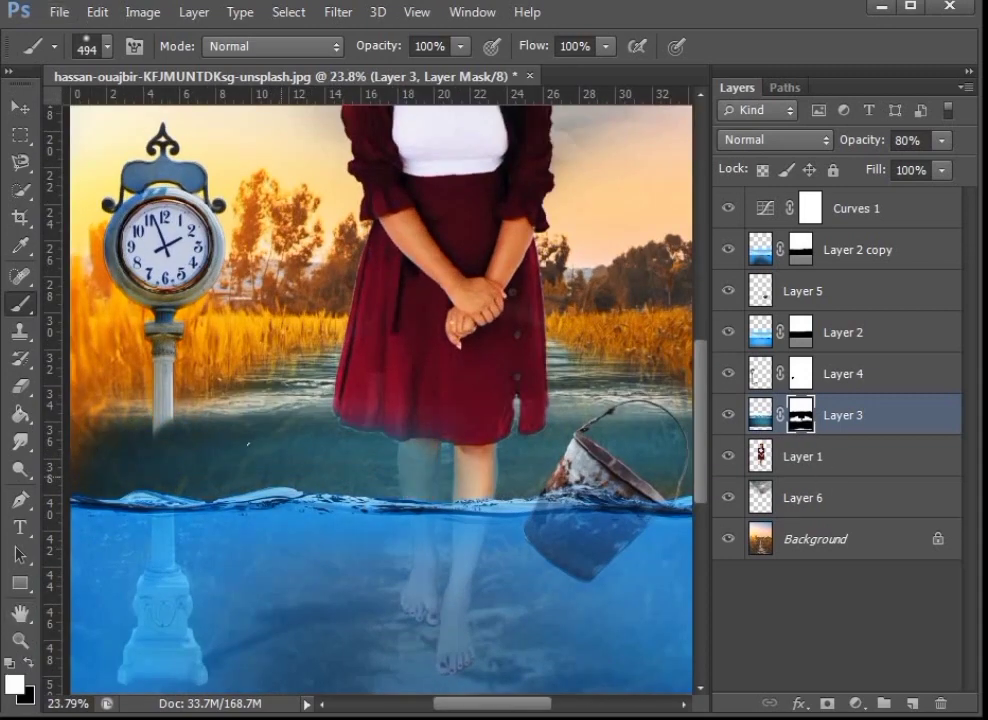
key(ctrl+z)
Step: Reduce the brush to 166 px and touch up Layer 3's mask along the waterline from the clock to the bucket
right_click(365, 530)
click(525, 578)
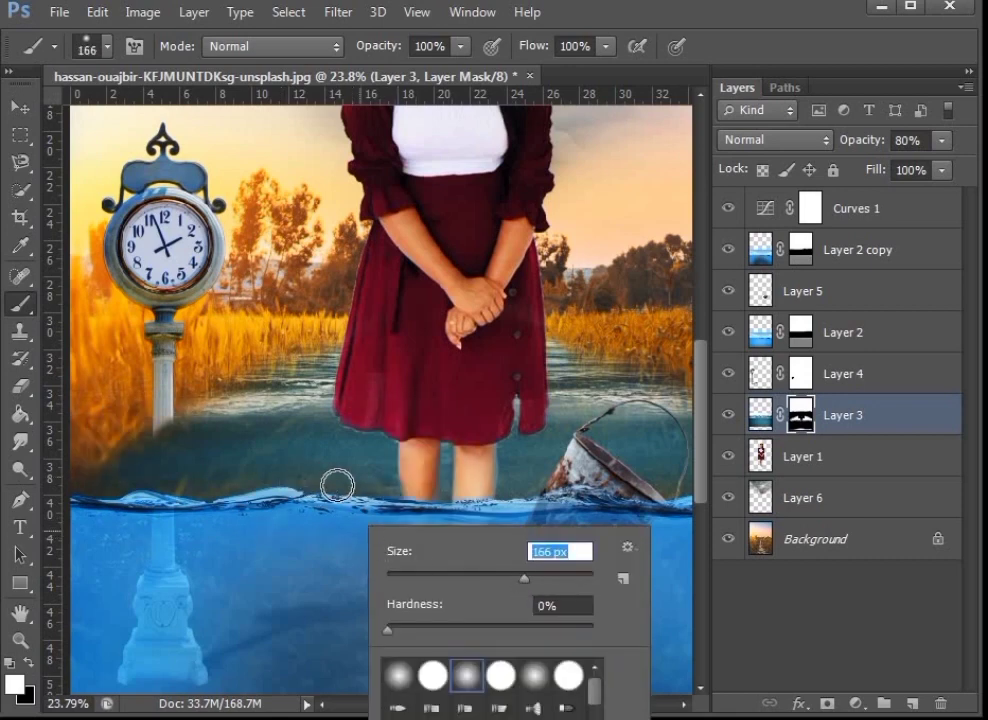
key(Return)
key(space)
drag(247, 485, 342, 475)
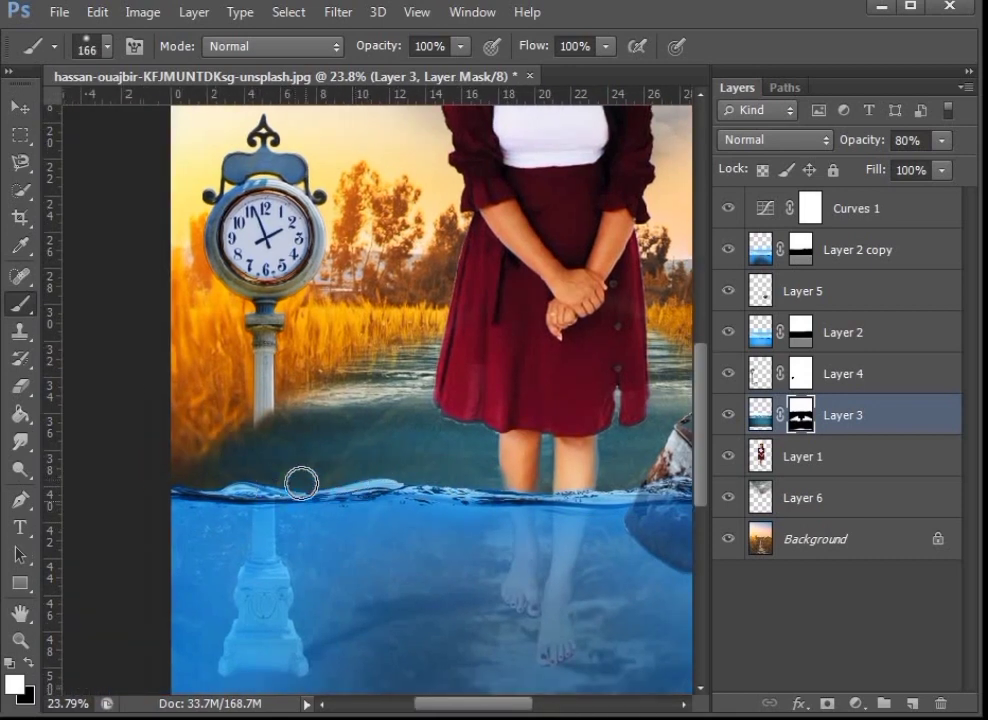
key(space)
drag(571, 523, 351, 531)
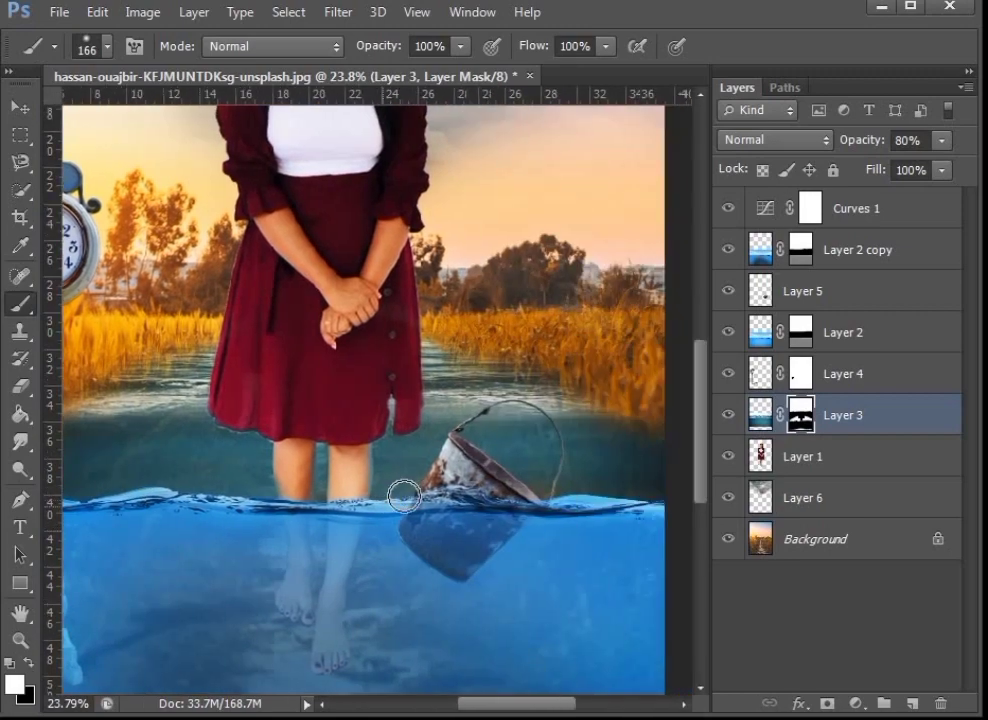
drag(651, 514, 490, 508)
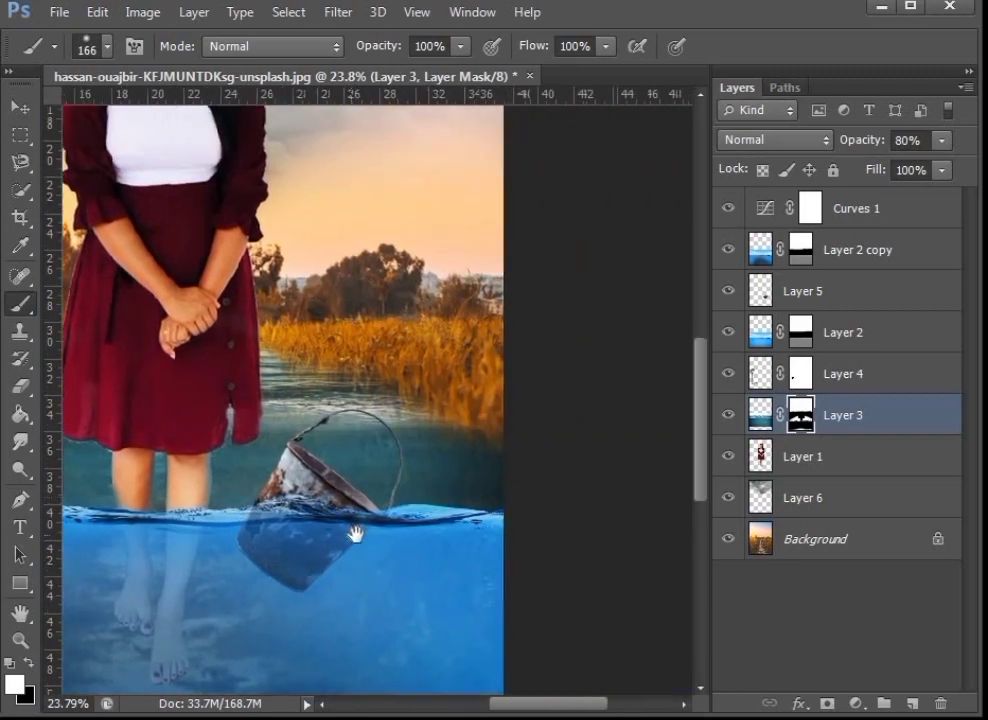
Step: Tint the sky on Layer 6 purple using Hue/Saturation with hue +91, saturation +55 and lightness +10
scroll(505, 523, down, 2)
scroll(493, 521, down, 2)
scroll(493, 521, down, 2)
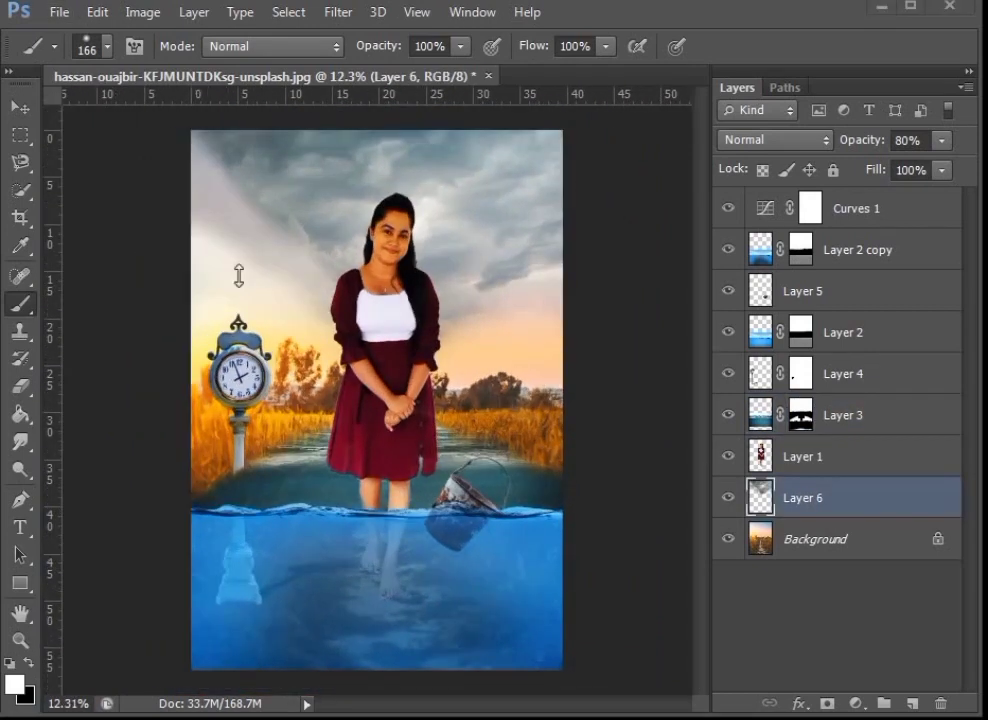
click(140, 13)
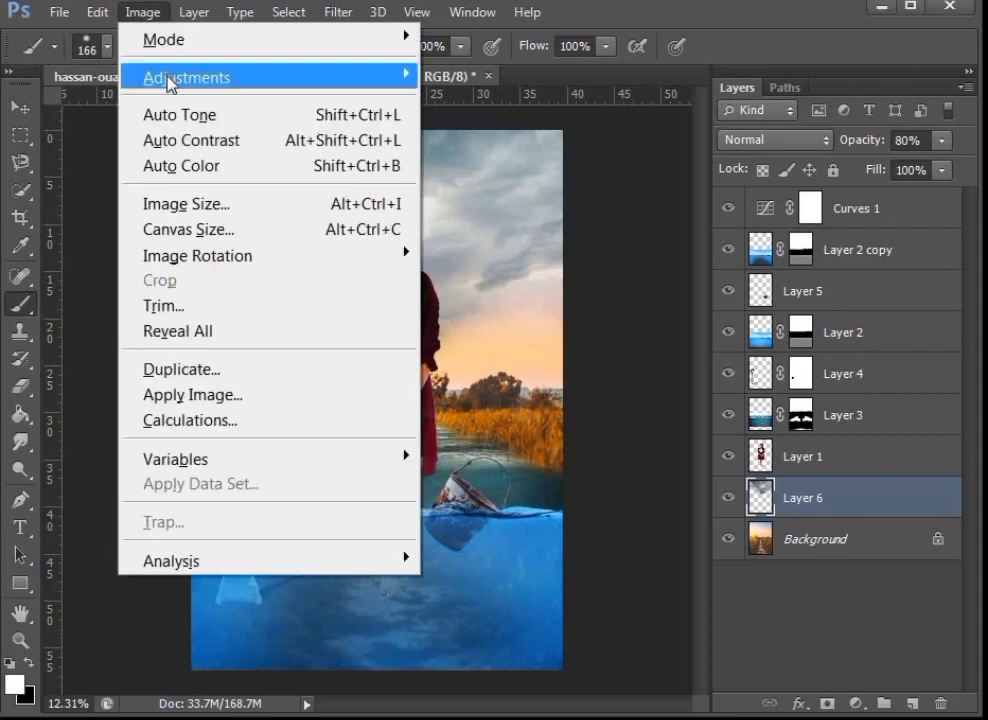
mouse_move(165, 77)
click(481, 220)
drag(724, 348, 792, 352)
drag(723, 398, 783, 401)
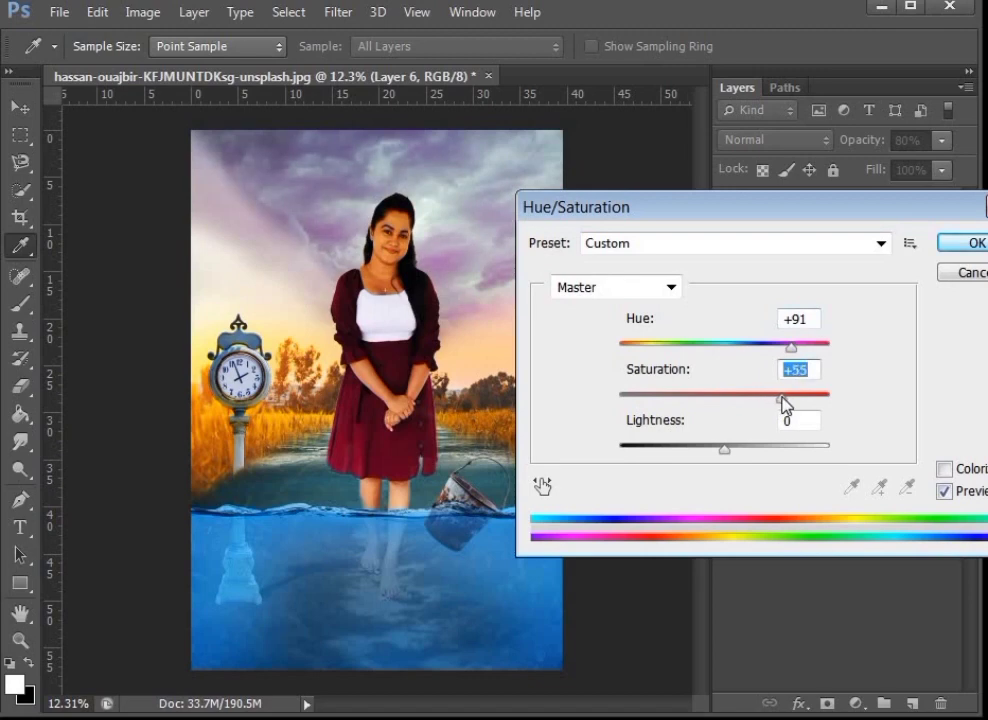
drag(733, 447, 743, 450)
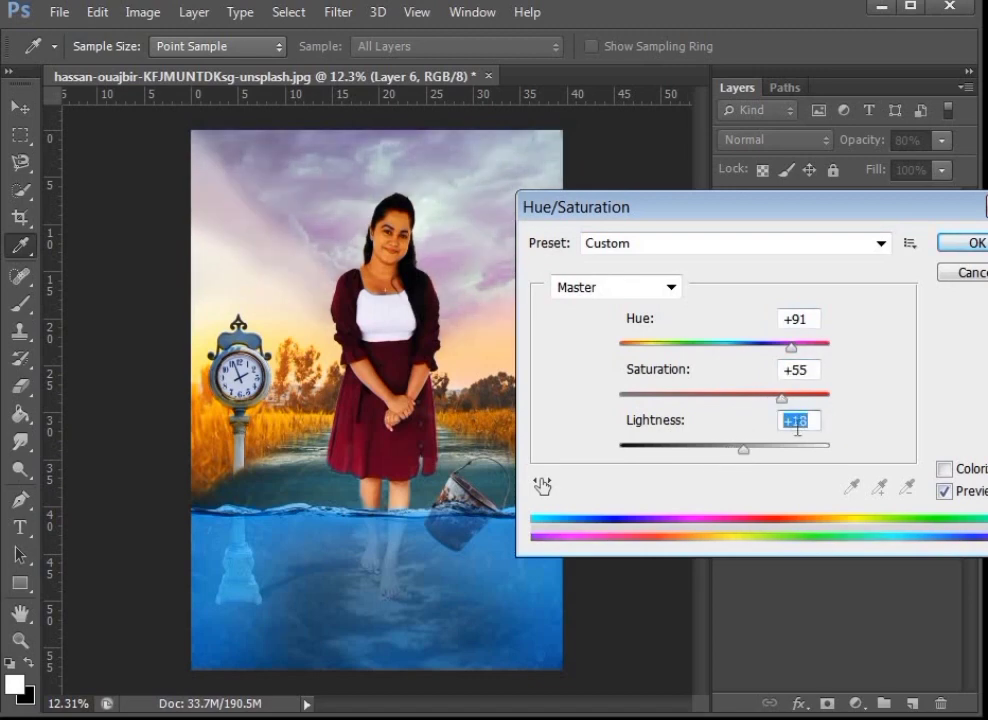
text(0)
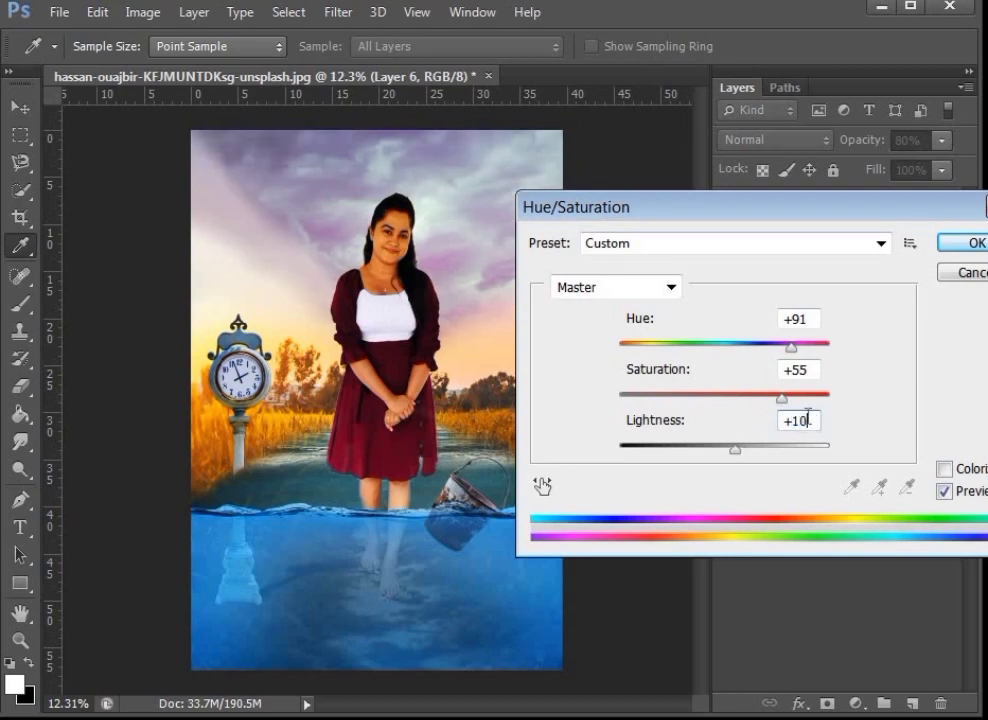
click(960, 244)
Step: Brighten the woman on Layer 1 with Brightness/Contrast, setting brightness to 25
click(797, 457)
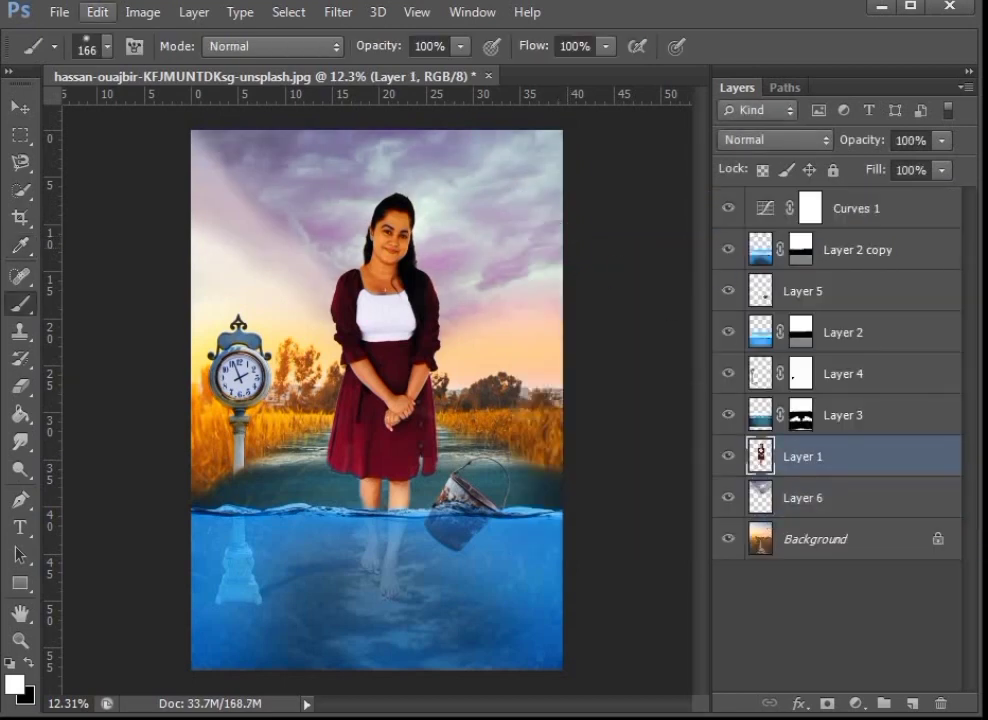
click(142, 12)
mouse_move(152, 74)
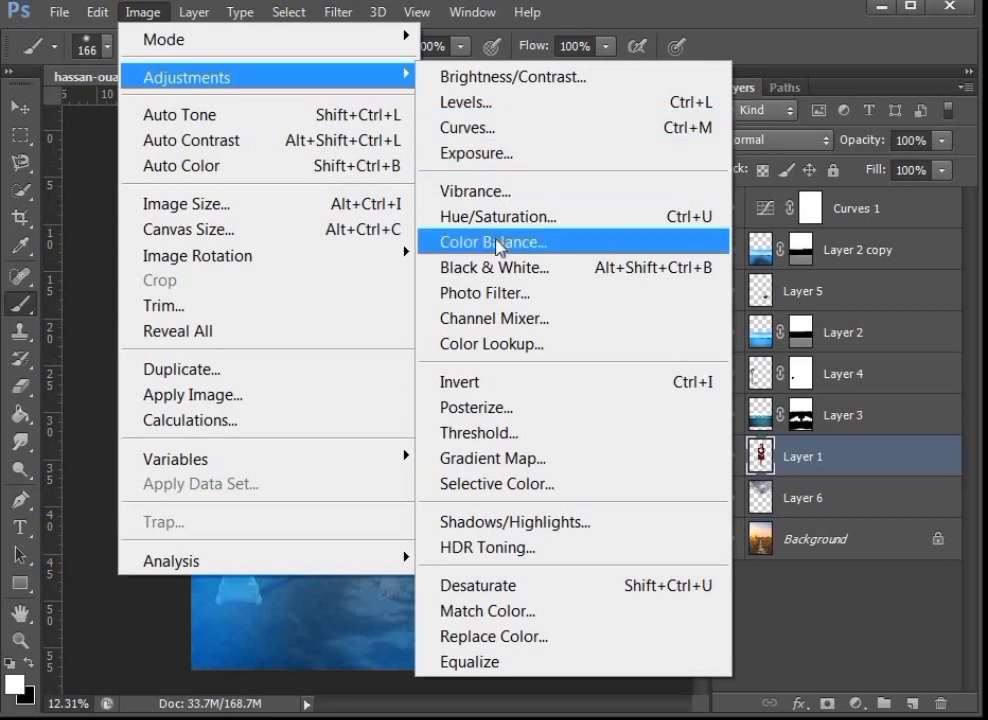
click(480, 80)
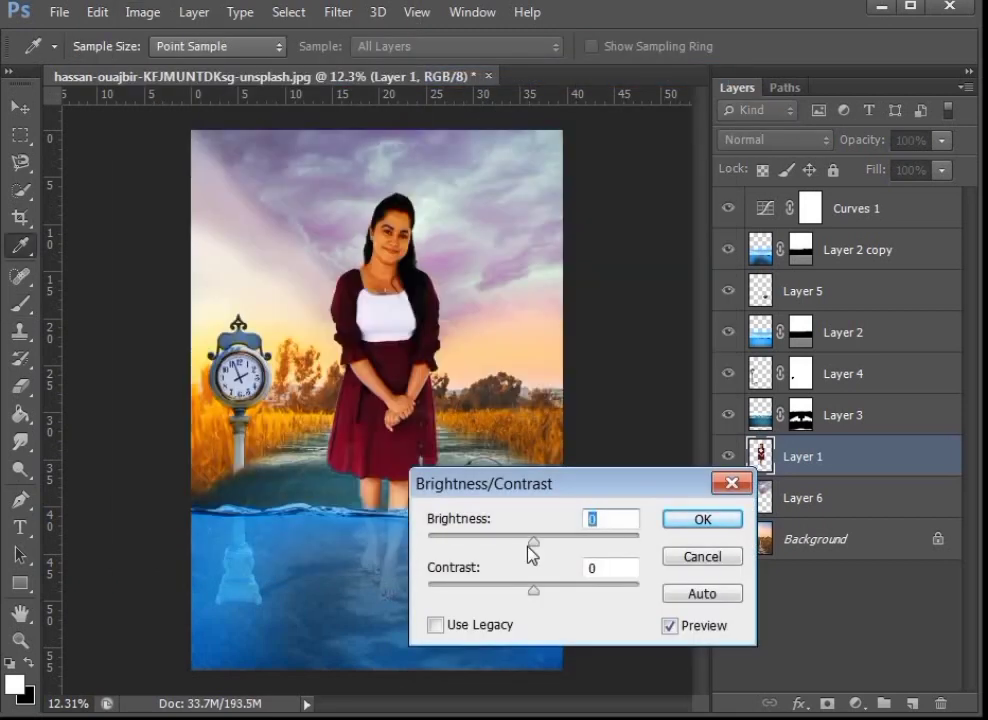
text(25)
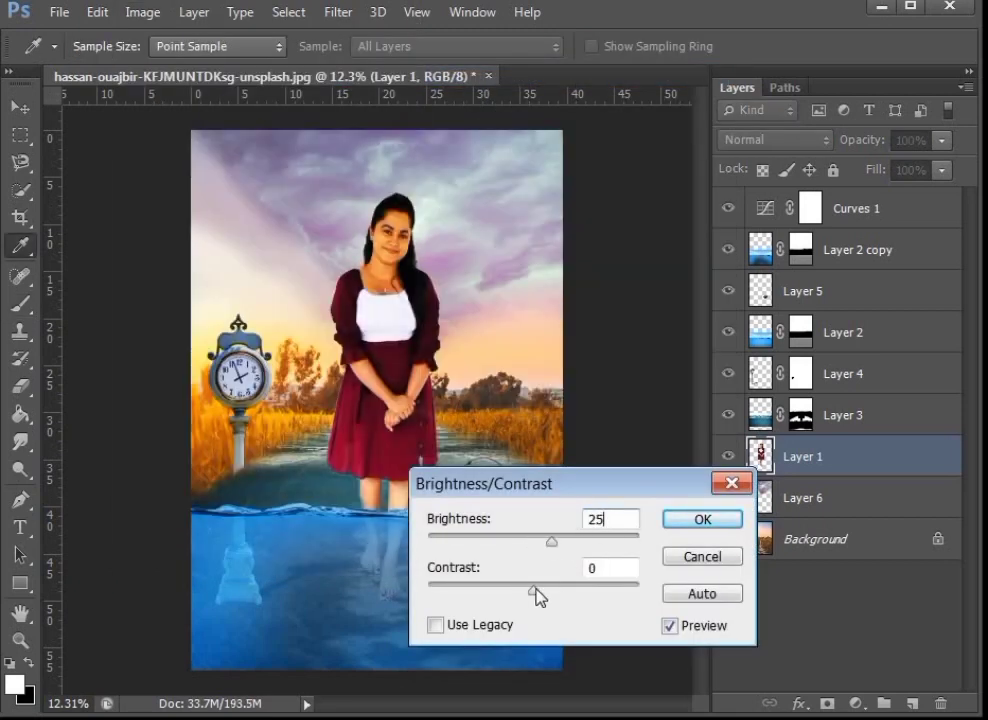
click(703, 520)
key(b)
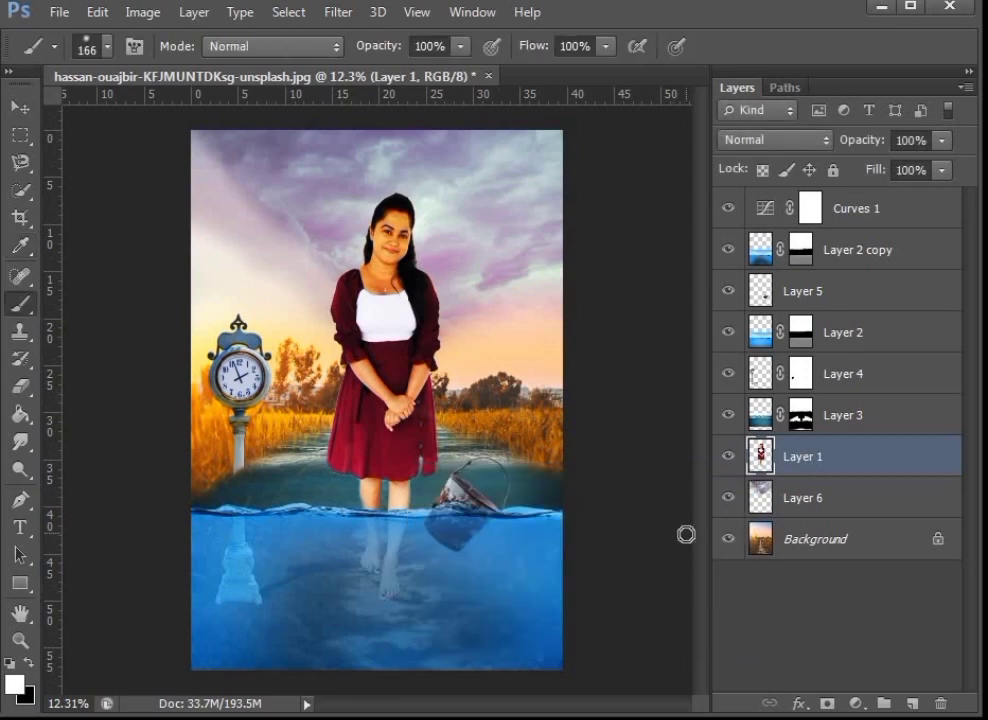
Step: Increase the saturation of the woman's Layer 1 to 5 with Hue/Saturation
click(142, 12)
mouse_move(340, 82)
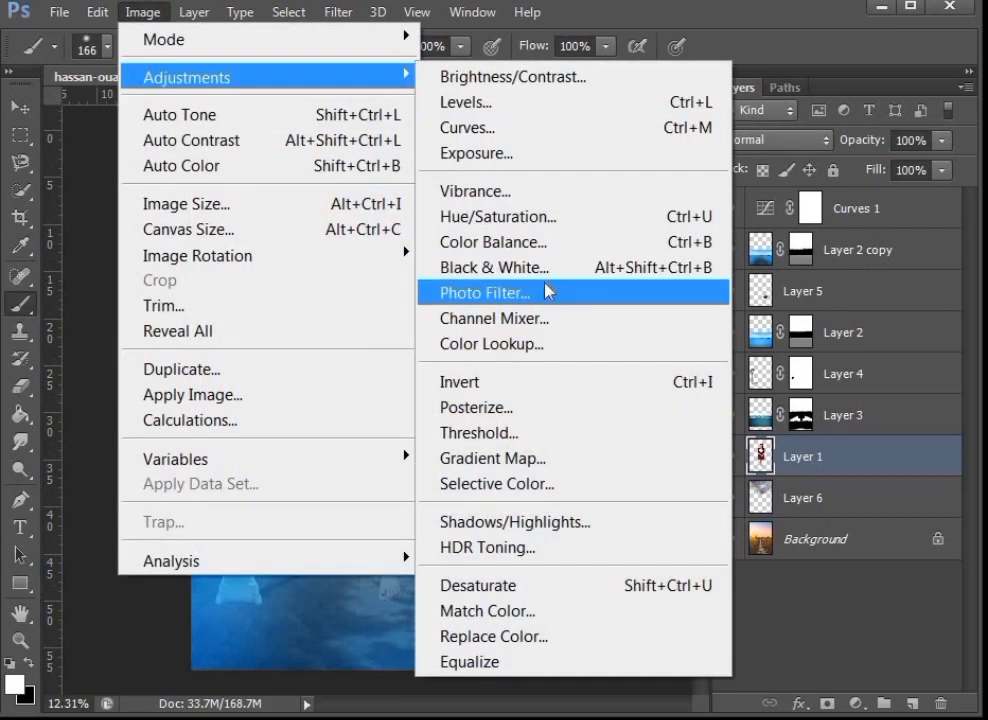
click(519, 218)
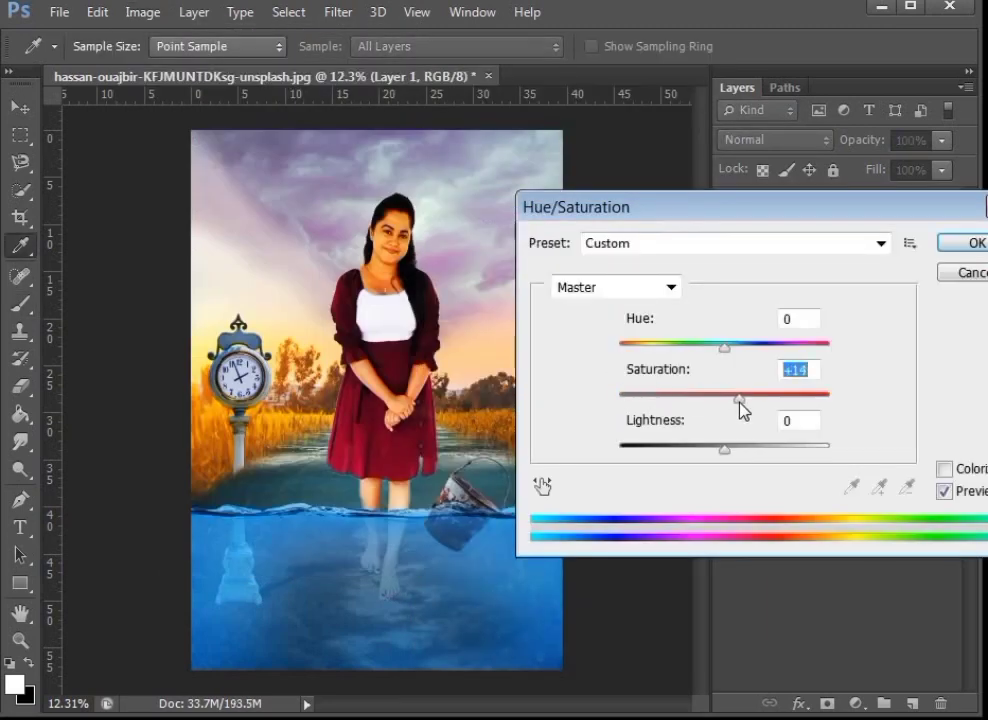
text(5)
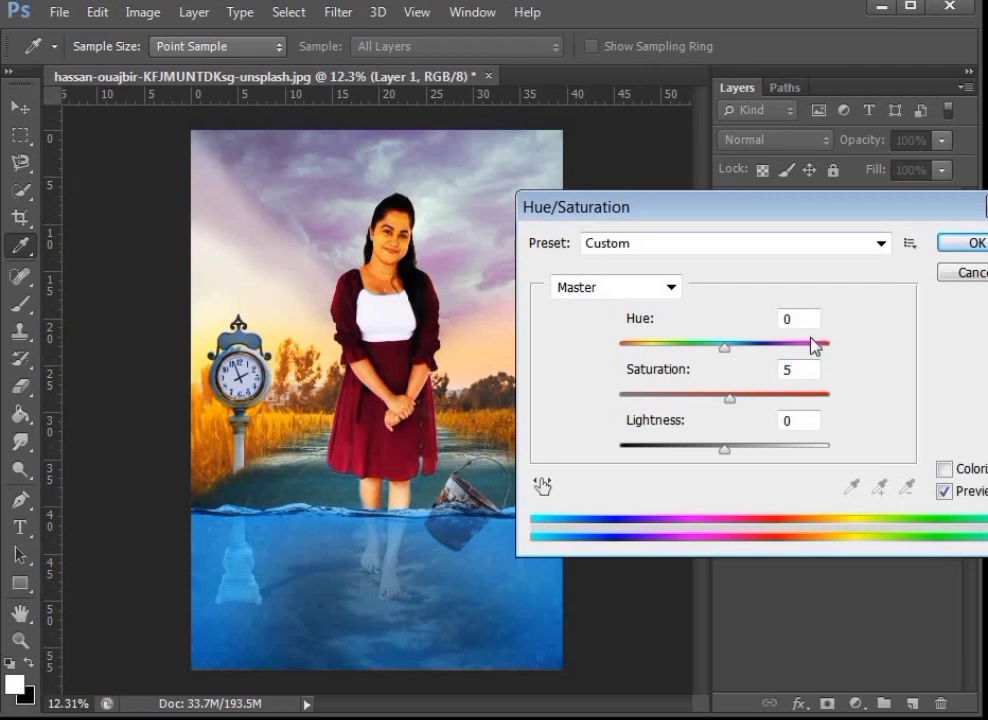
click(946, 245)
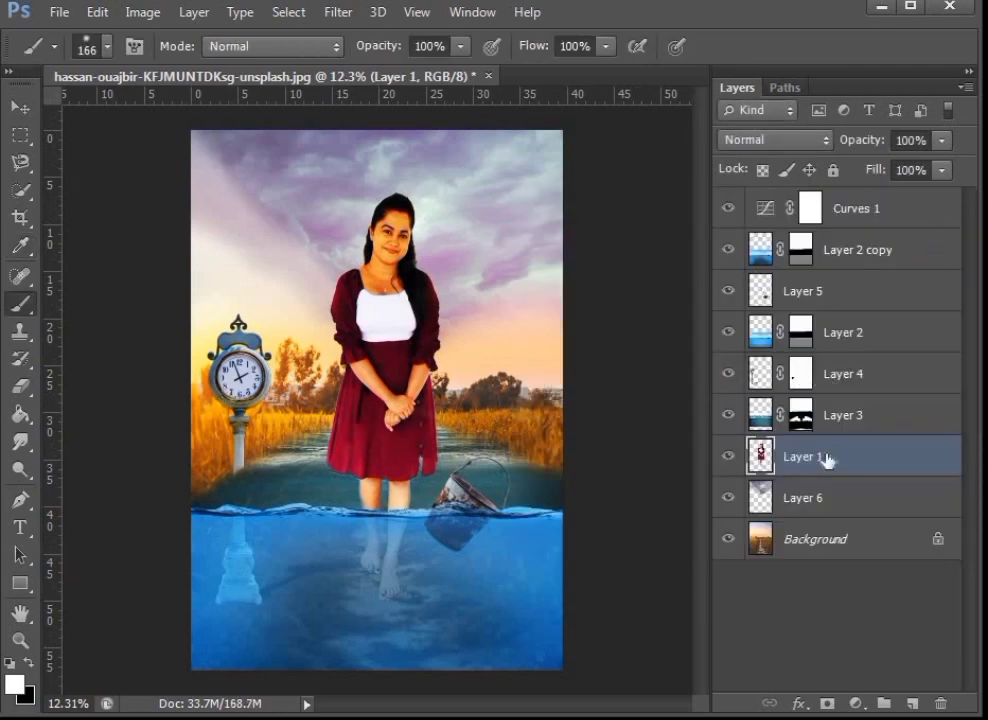
Step: Intensify the field on the Background layer using Hue/Saturation with saturation +35 and lightness +5, leaving hue at 0
click(818, 541)
click(142, 12)
mouse_move(300, 77)
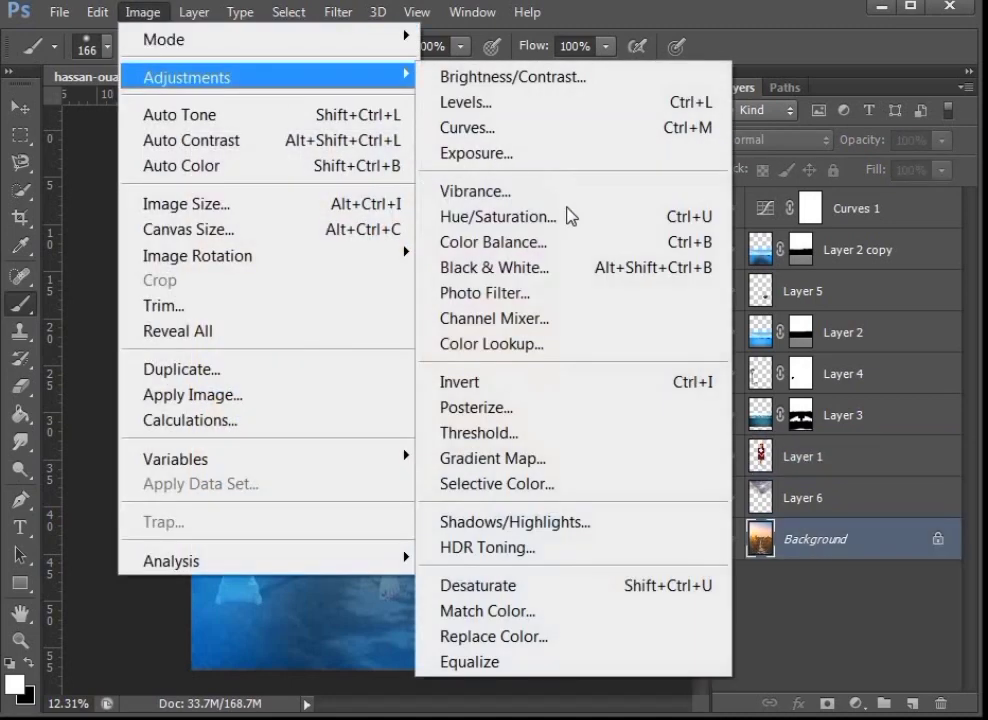
click(553, 228)
mouse_move(724, 355)
mouse_down()
mouse_move(582, 349)
mouse_move(741, 355)
mouse_move(728, 360)
mouse_up()
drag(736, 404, 765, 412)
drag(722, 446, 726, 450)
text(5)
drag(824, 208, 955, 480)
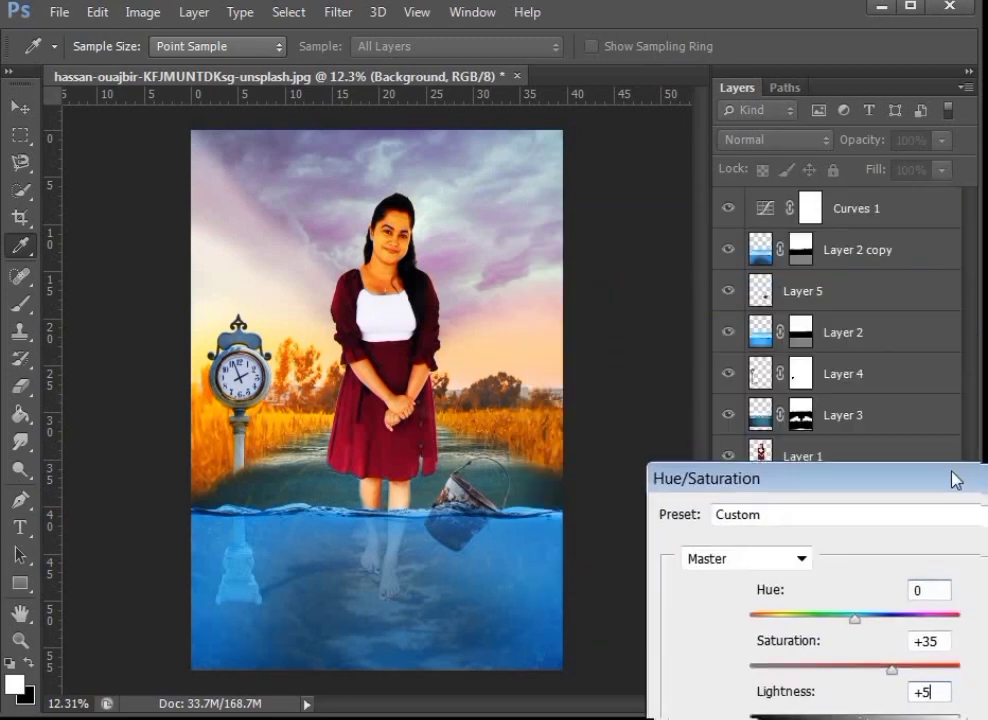
click(871, 353)
key(b)
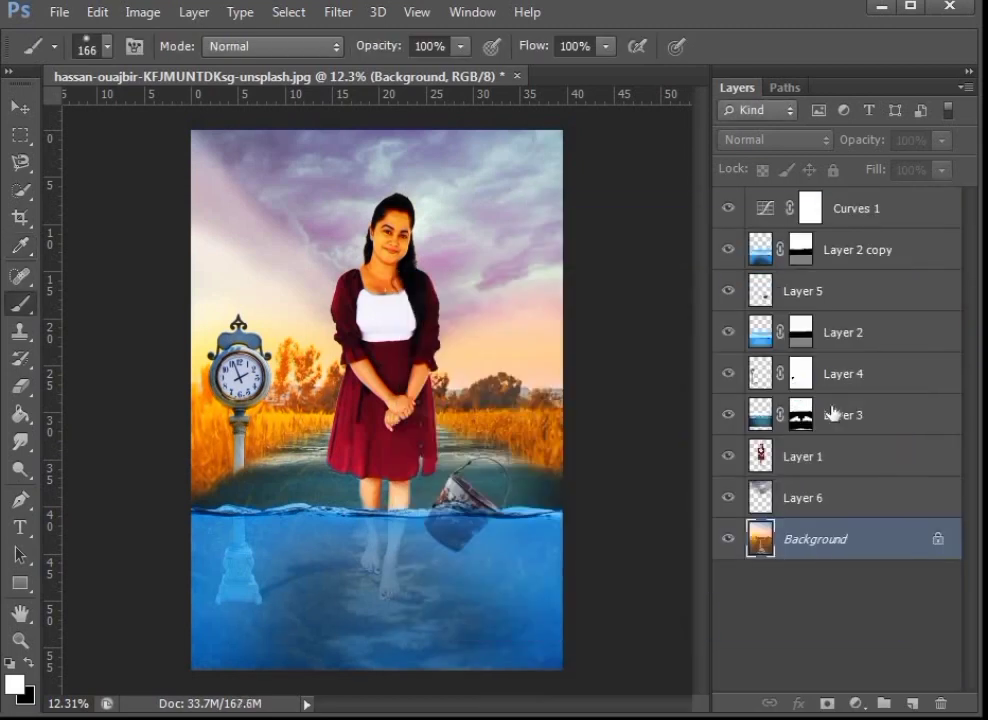
Step: Adjust the water on Layer 3 using Brightness/Contrast with brightness 35 and contrast -10
click(846, 419)
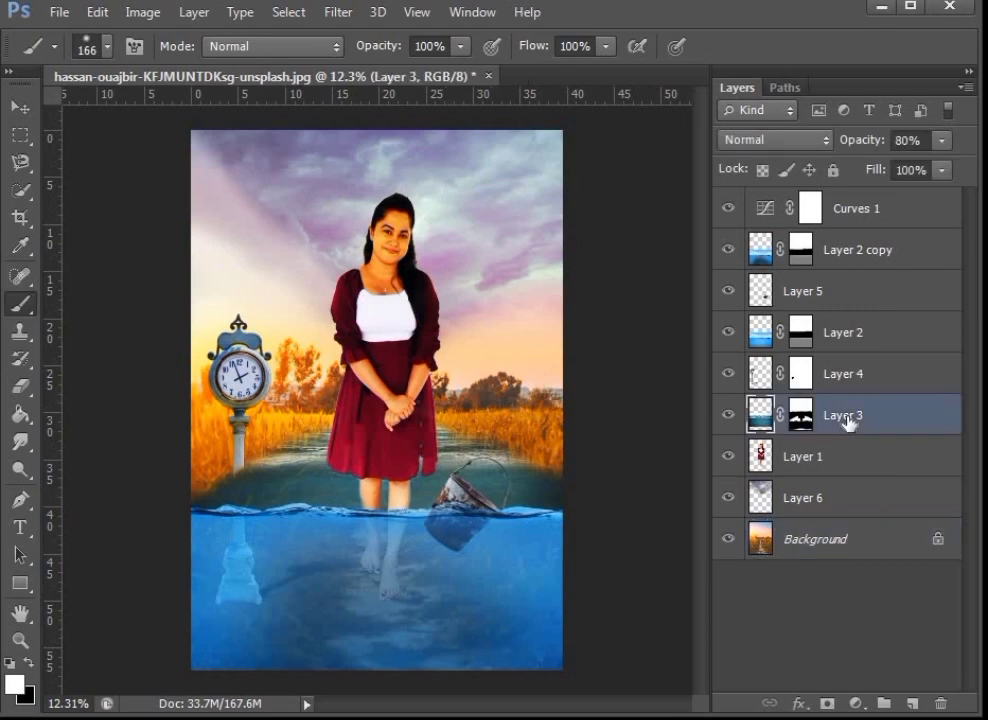
click(138, 18)
click(480, 80)
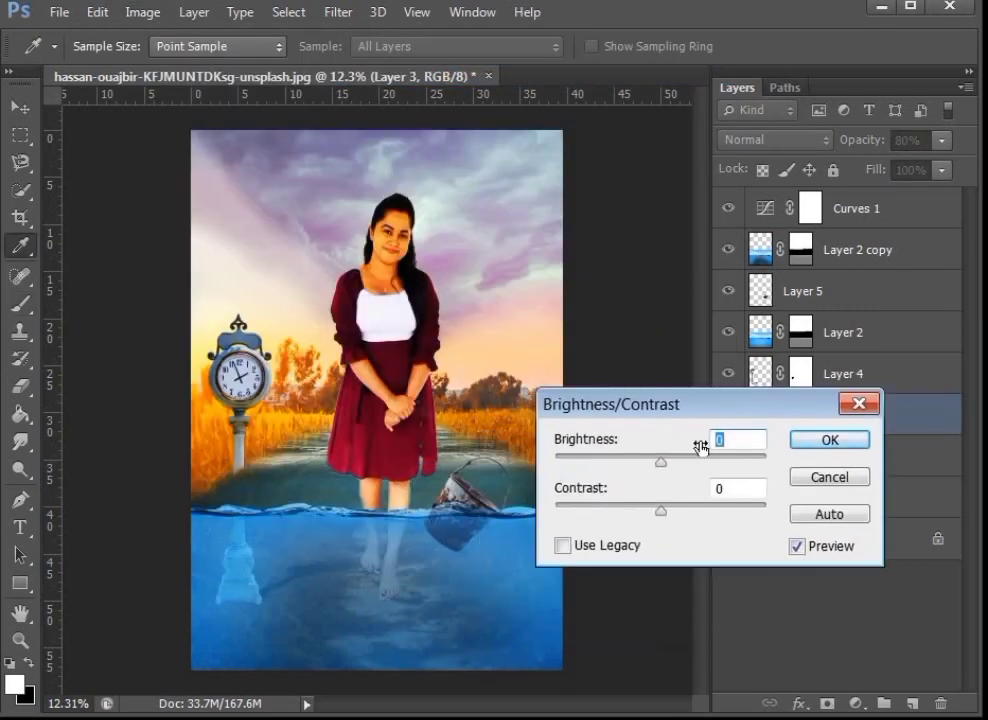
drag(660, 463, 645, 464)
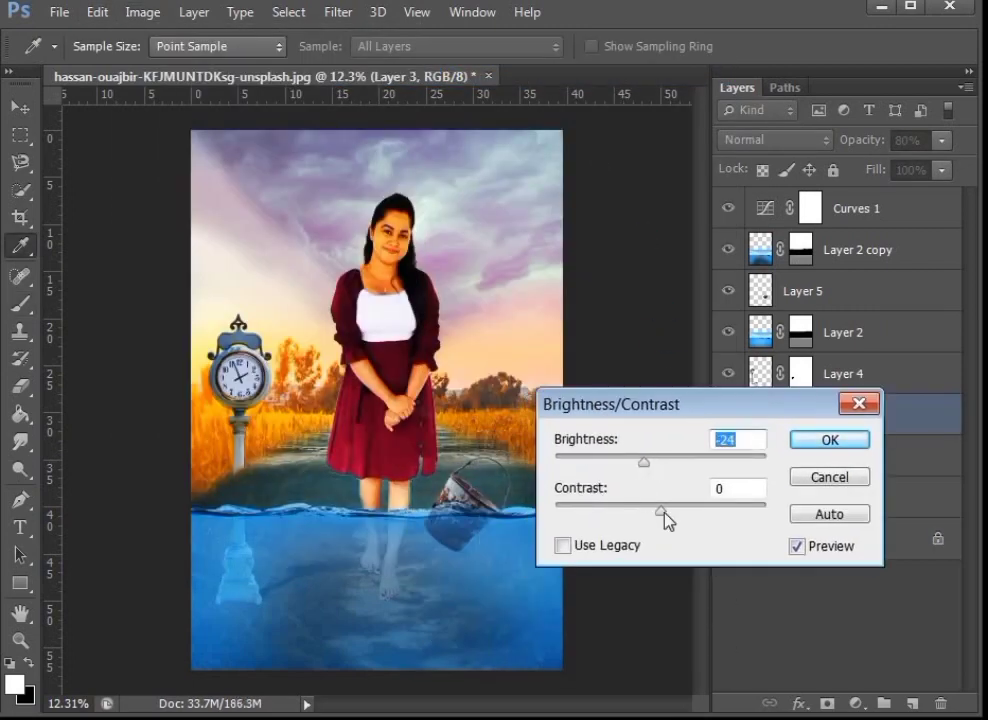
drag(684, 520, 646, 520)
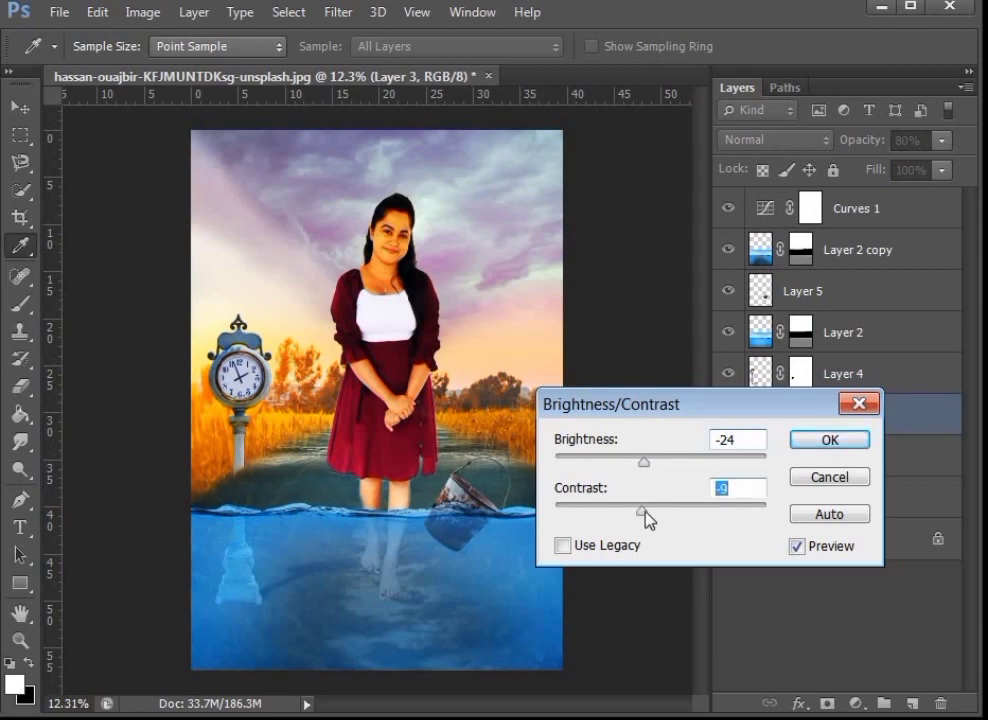
drag(642, 467, 688, 476)
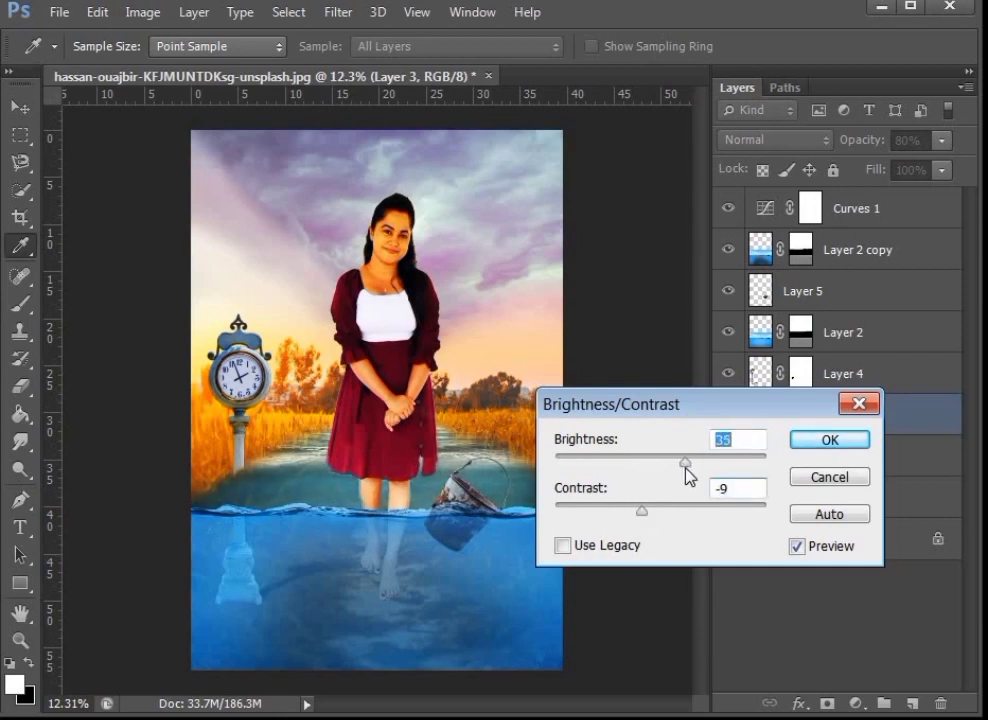
key(Tab)
text(-10)
click(830, 439)
key(b)
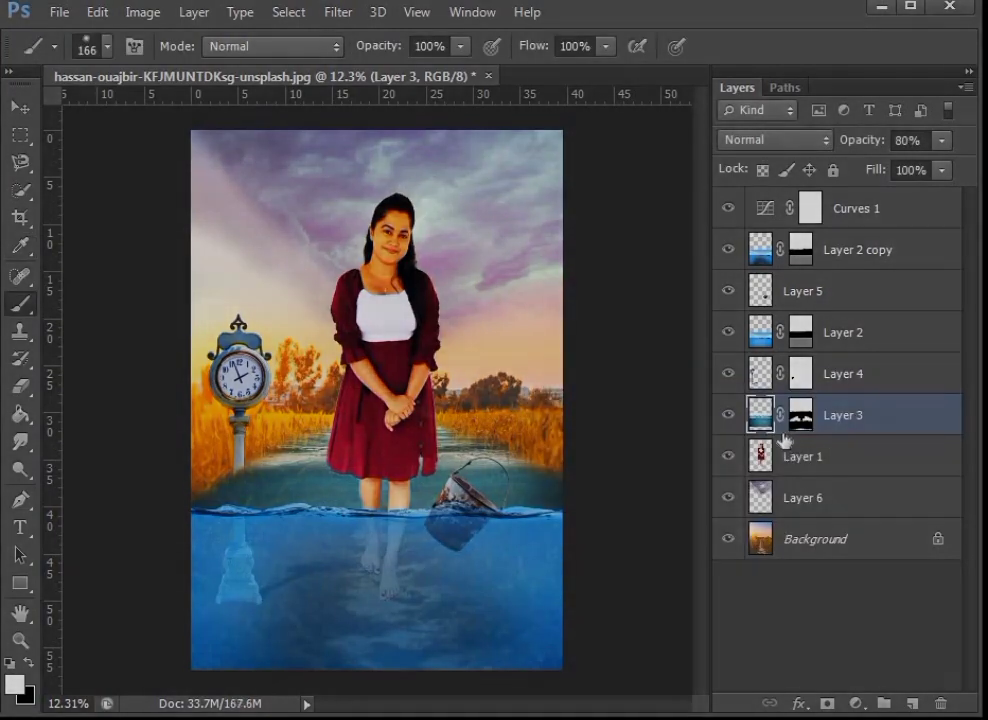
scroll(507, 311, up, 8)
drag(513, 323, 571, 448)
scroll(348, 448, down, 3)
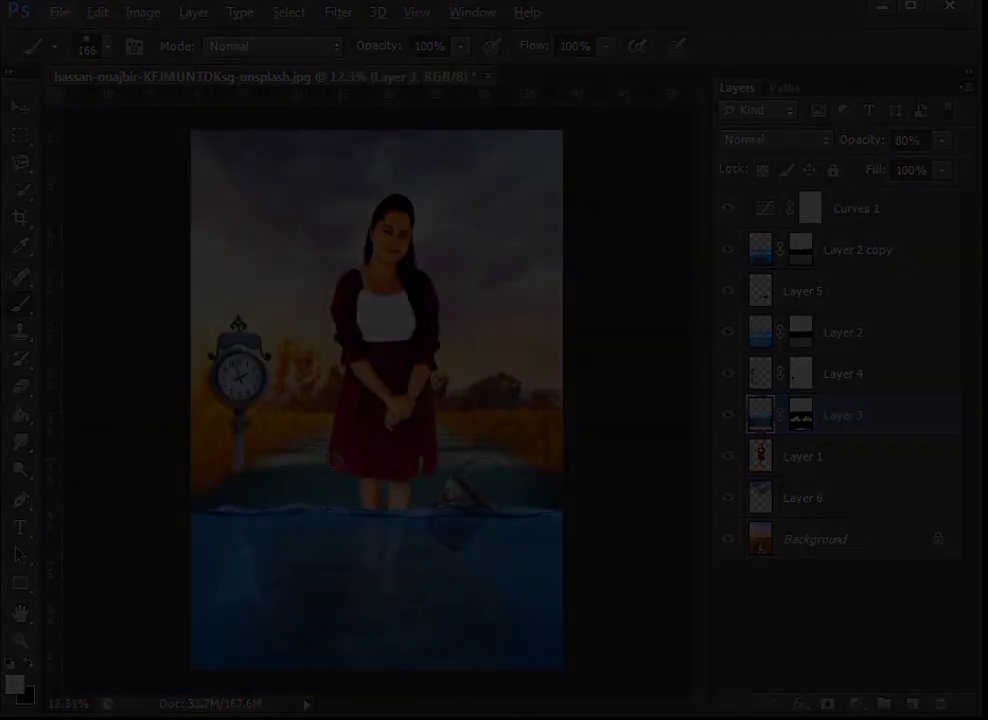